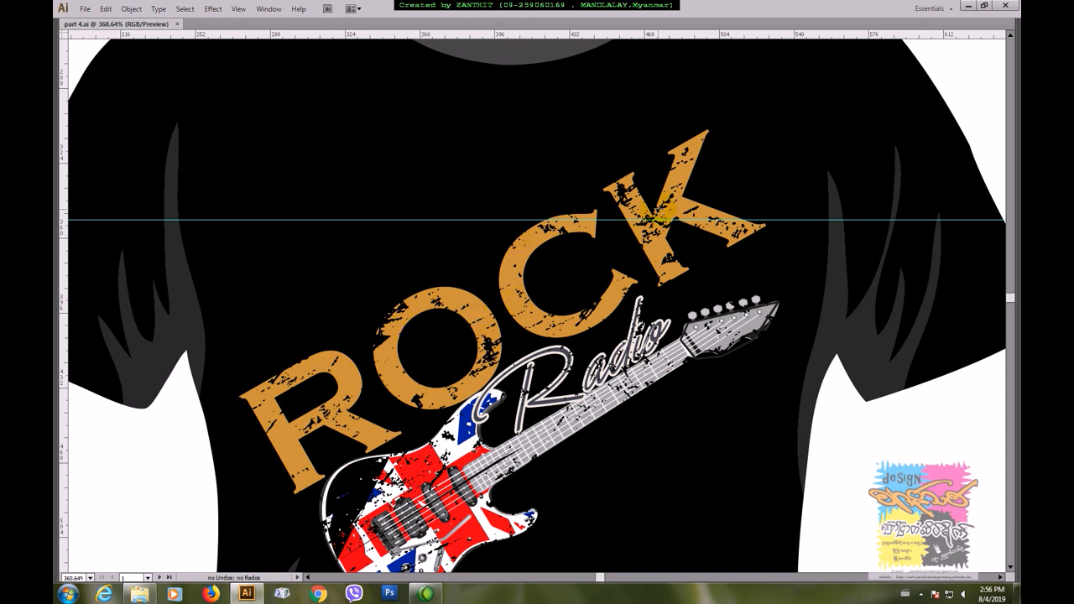
Step: Draw a rectangle about 488 × 314 pt in the empty area above the T-shirt artwork and fill it with light orange
key("ctrl+minus")
key("ctrl+minus")
key("ctrl+minus")
key("ctrl+minus")
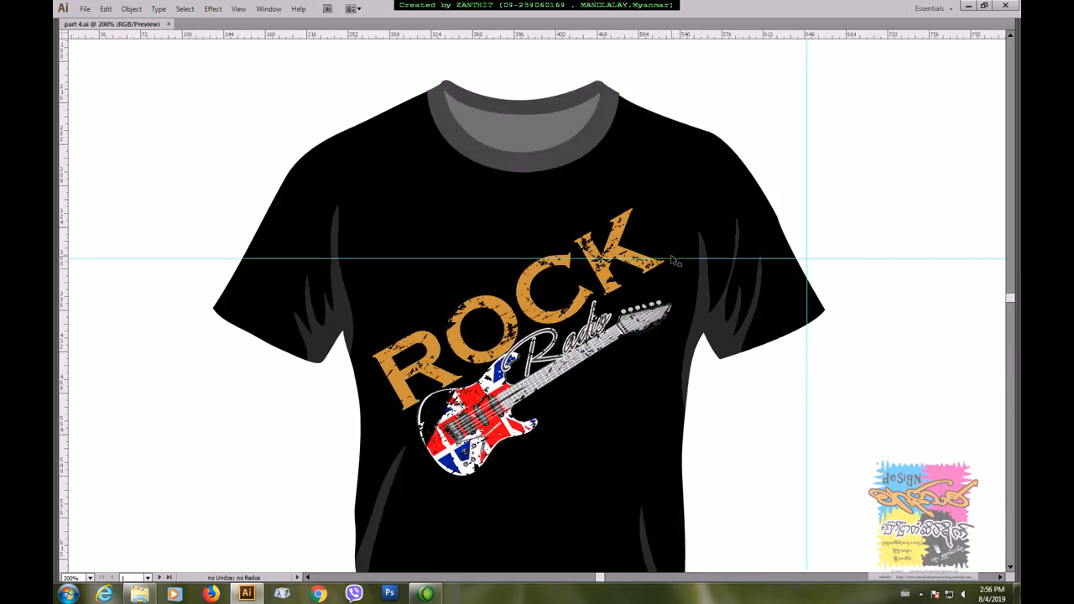
left_click_drag(739, 281, 431, 434)
key("Tab")
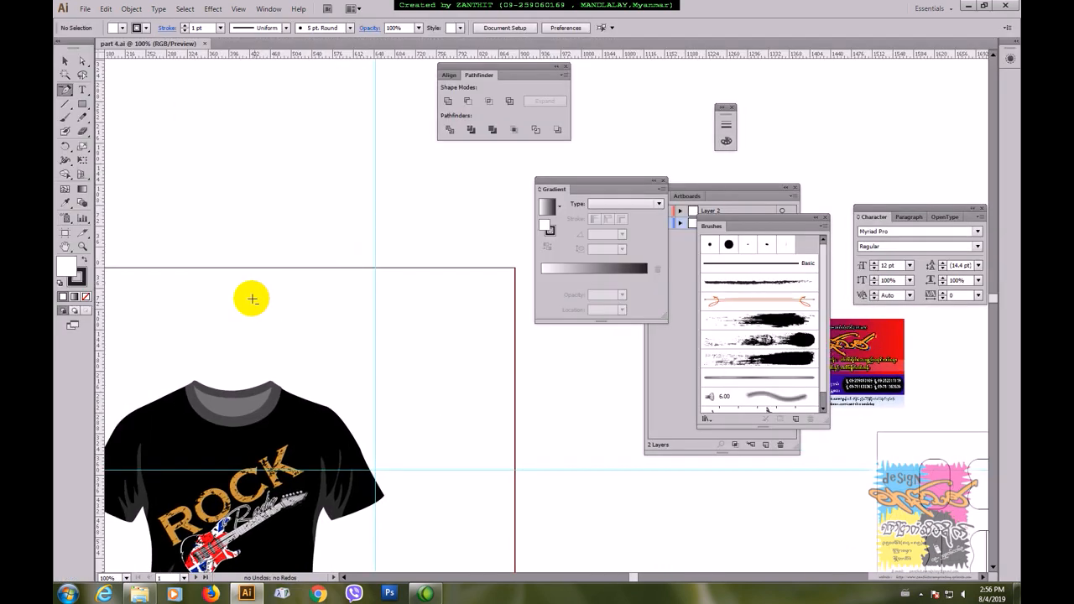
left_click(83, 104)
left_click_drag(176, 113, 456, 293)
left_click(121, 28)
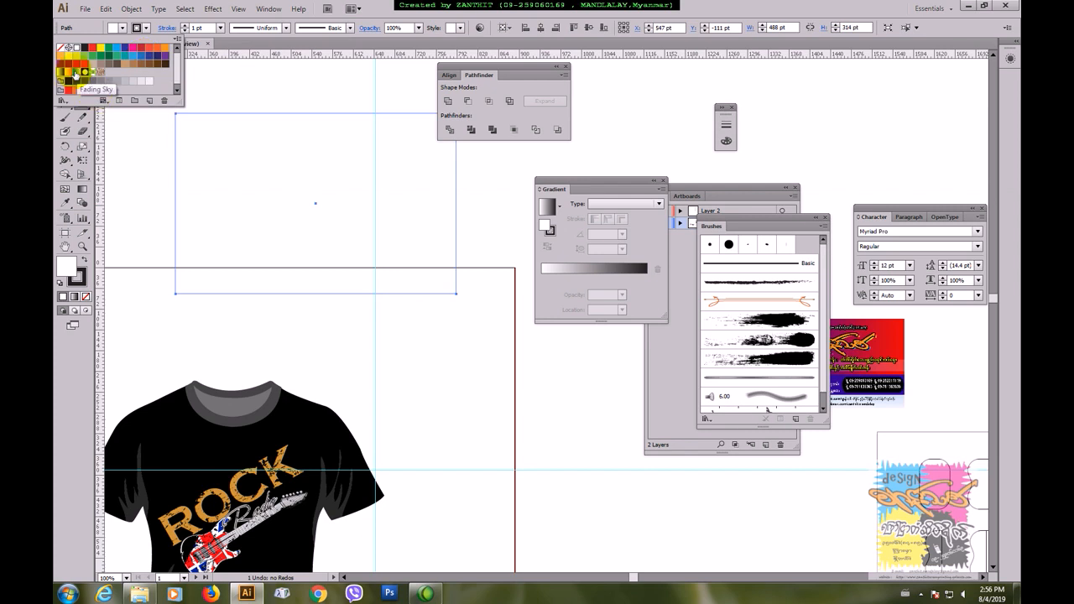
left_click(163, 48)
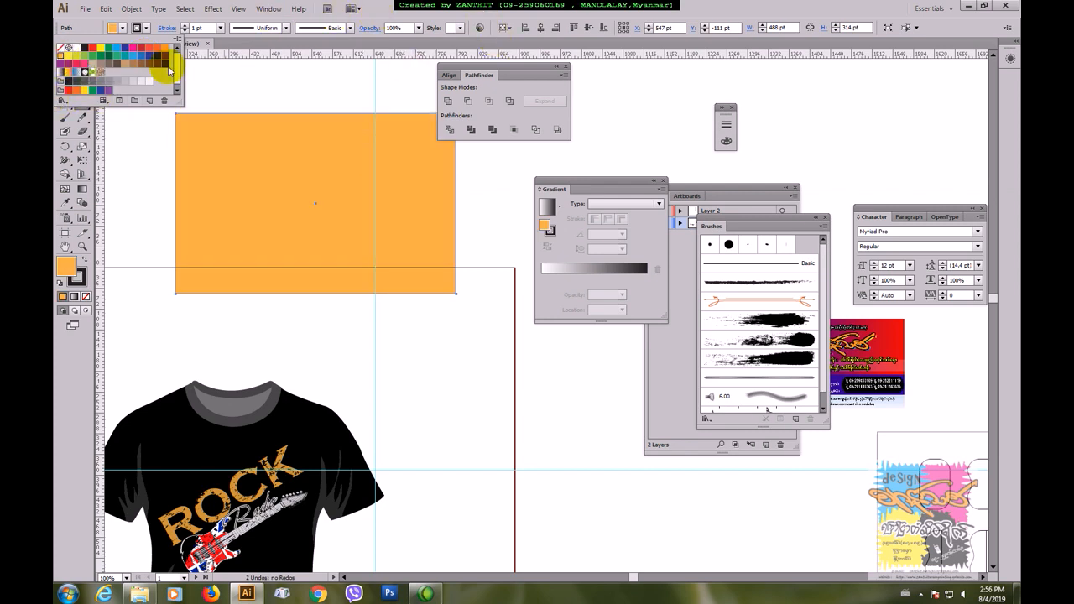
left_click(192, 88)
Step: Reposition the orange rectangle above the artboard and move the floating Gradient, Layers and Brushes panels clear of it
left_click(66, 61)
left_click_drag(347, 246, 511, 445)
left_click_drag(485, 380, 375, 318)
mouse_move(625, 181)
left_mouse_down()
mouse_move(723, 183)
mouse_move(910, 141)
left_mouse_up()
mouse_move(719, 188)
left_mouse_down()
mouse_move(780, 236)
mouse_move(929, 303)
left_mouse_up()
mouse_move(767, 225)
left_mouse_down()
mouse_move(755, 210)
mouse_move(888, 378)
left_mouse_up()
left_click_drag(441, 314, 544, 316)
Step: Place the G-ABLE-Cloud-Solution cloud photo from the Documents library and shift it left so it only partly covers the orange rectangle
left_click(86, 9)
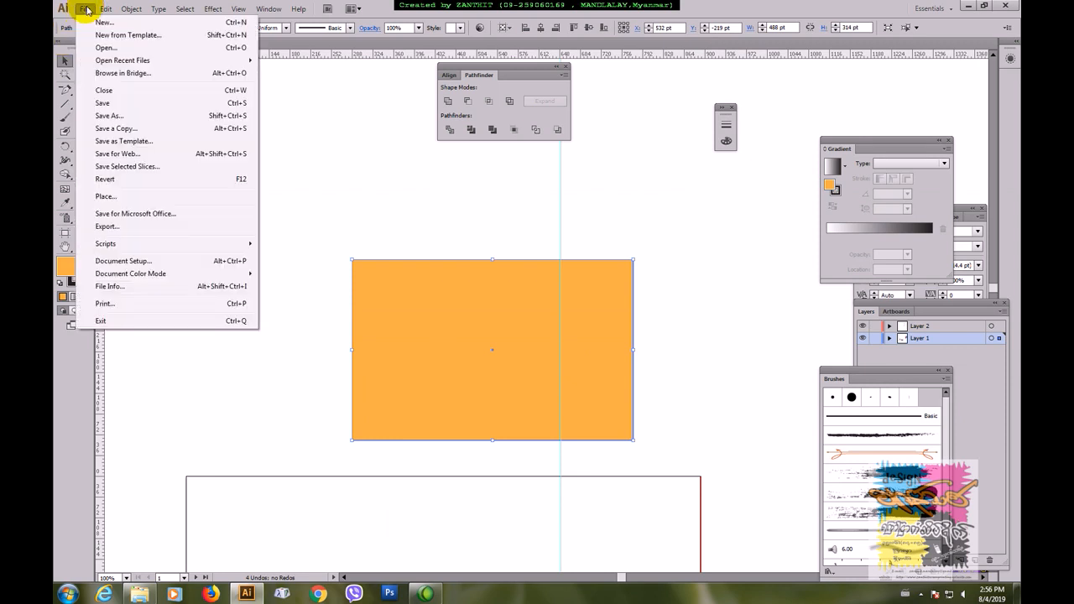
left_click(115, 197)
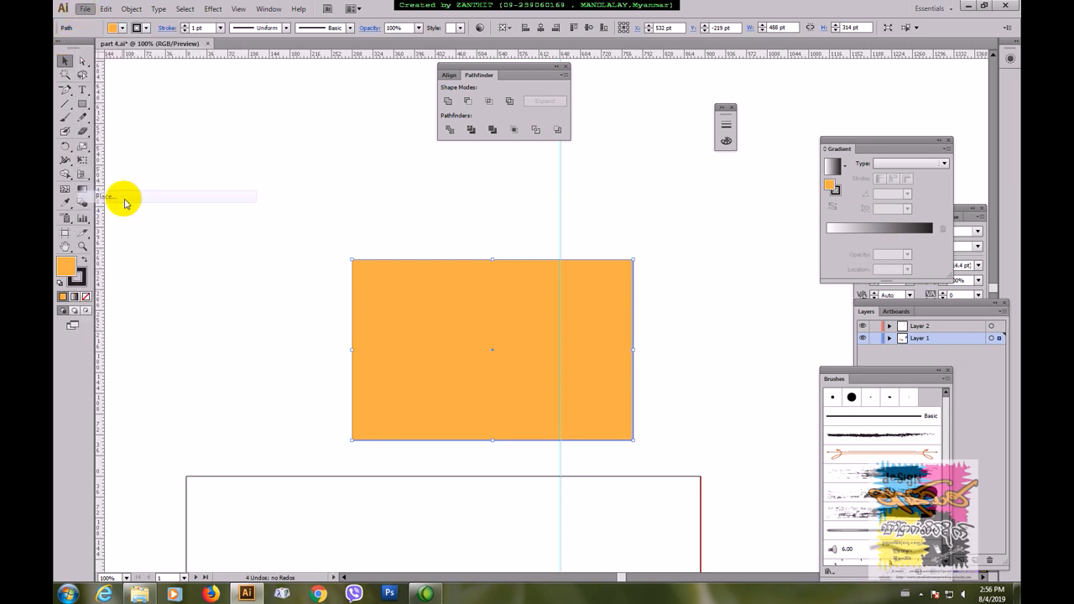
left_click(85, 126)
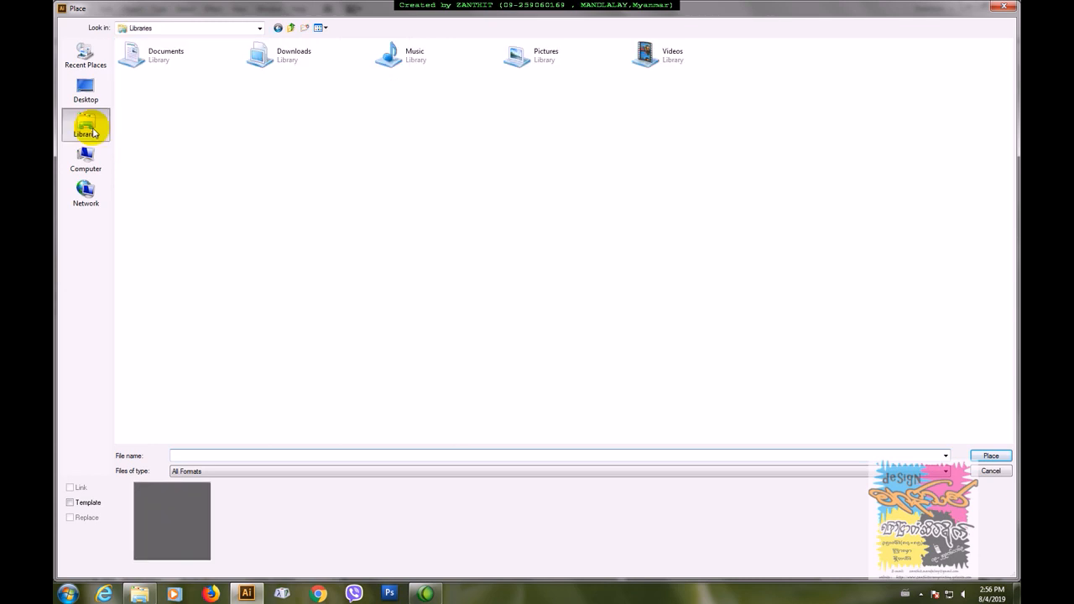
left_click(168, 54)
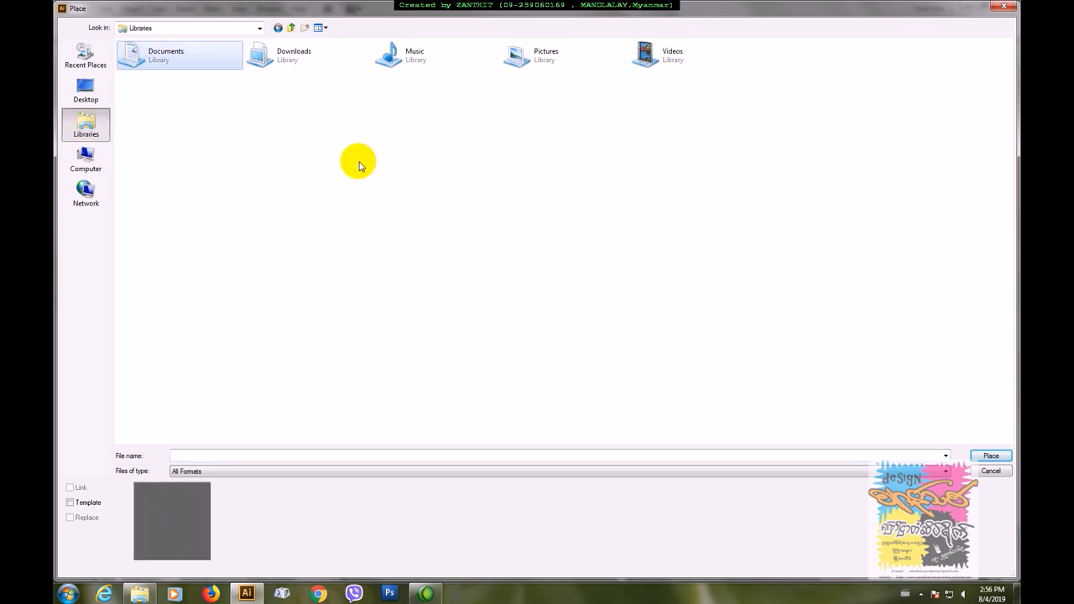
double_click(214, 67)
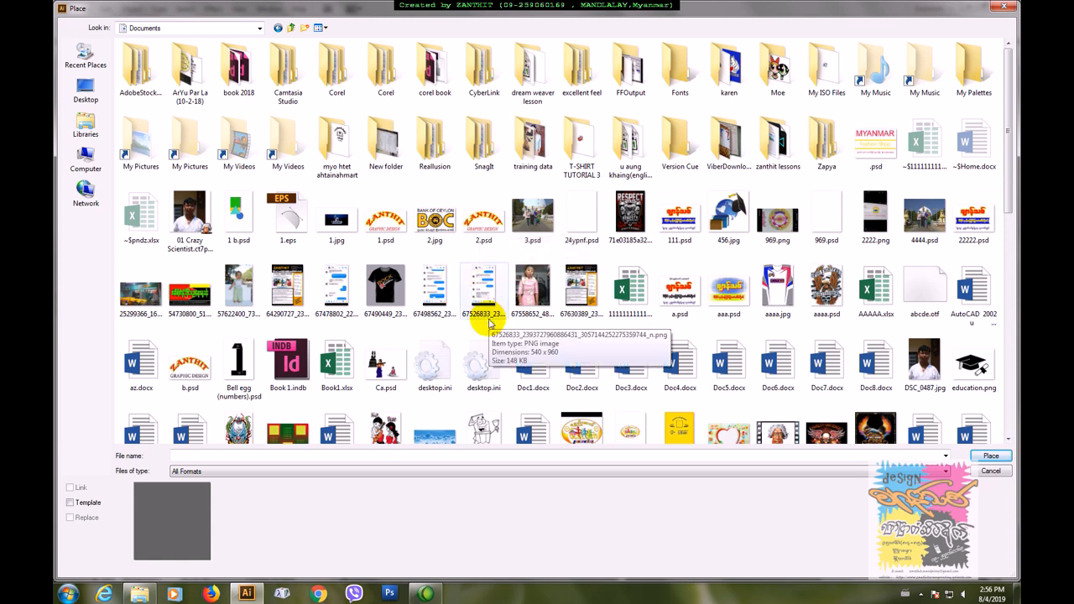
left_click_drag(1004, 192, 1017, 246)
left_click(435, 321)
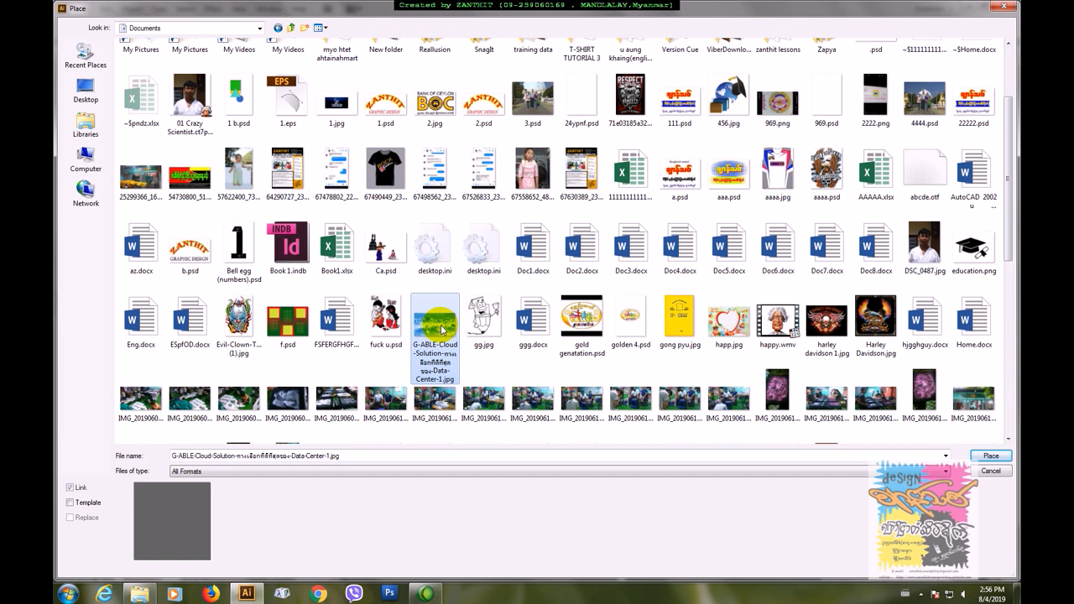
left_click(985, 462)
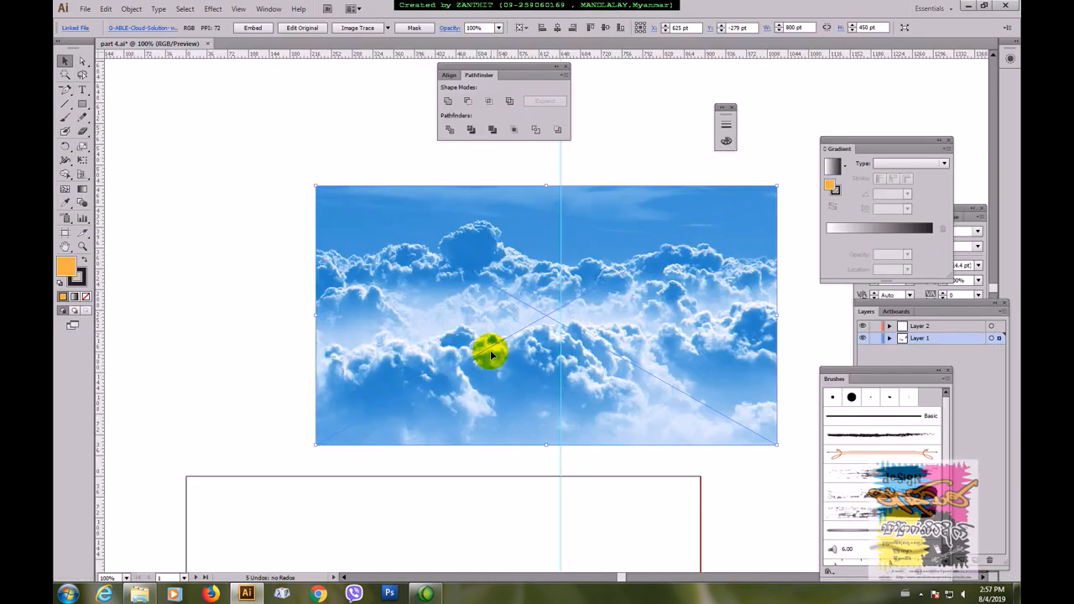
left_click_drag(649, 250, 478, 263)
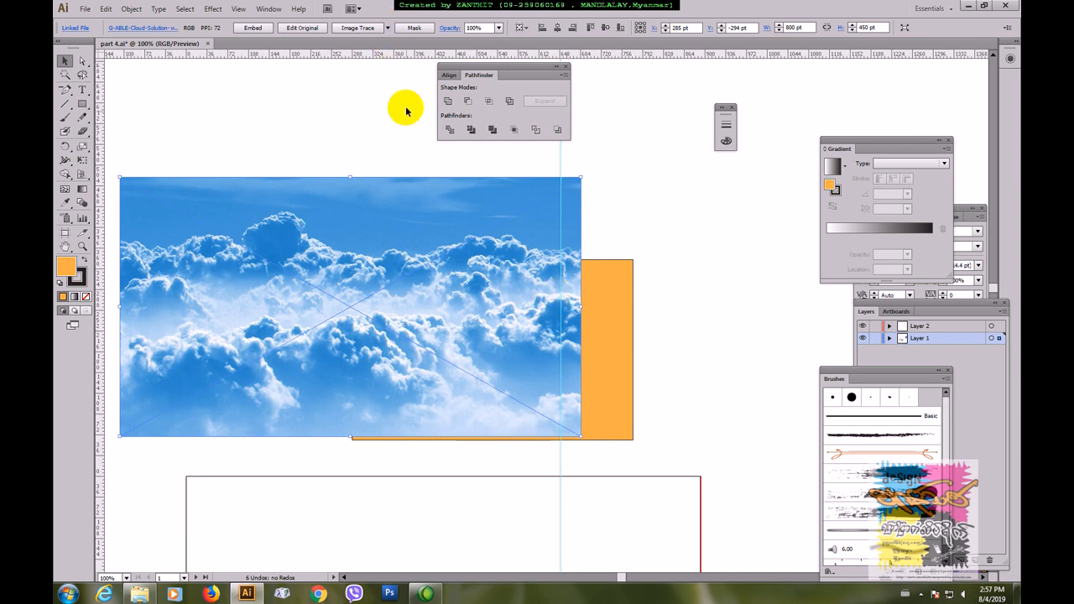
Step: Image-trace the cloud photo with the Black and White Logo preset and set the threshold to 153
left_click(388, 27)
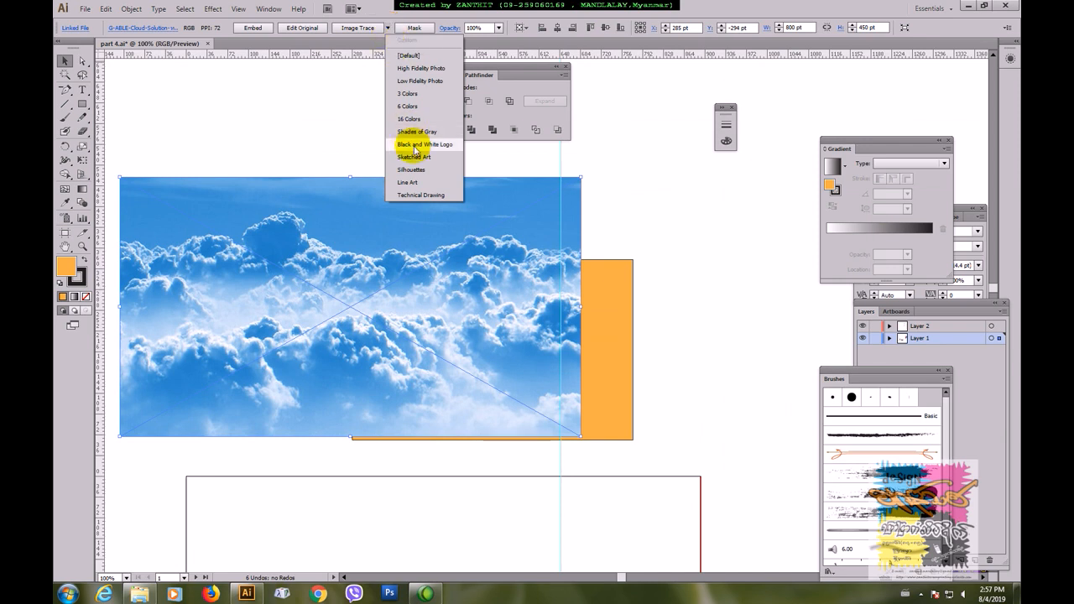
left_click(415, 144)
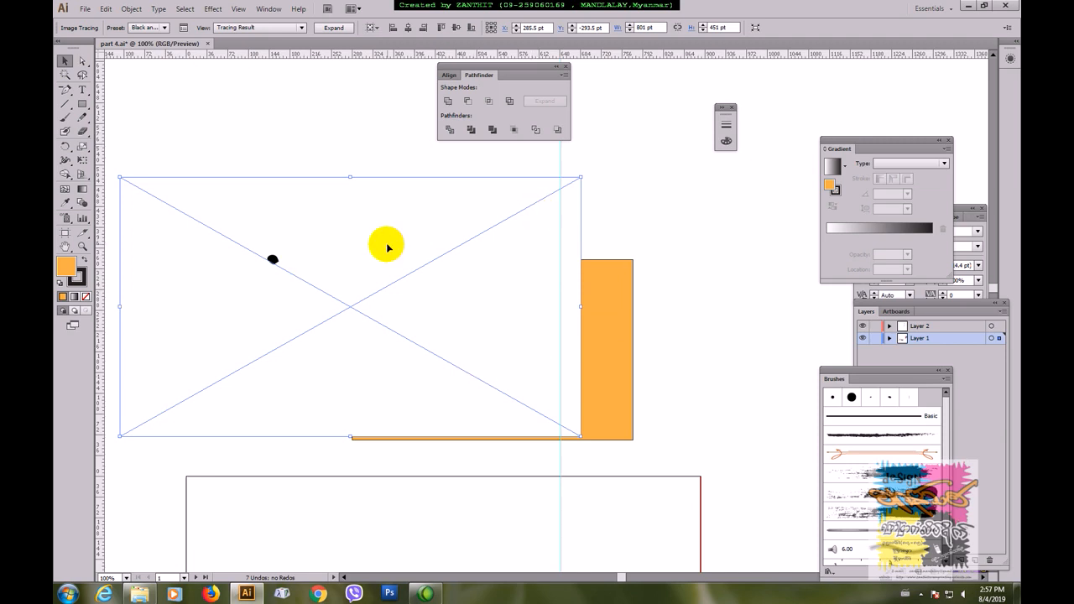
left_click(184, 30)
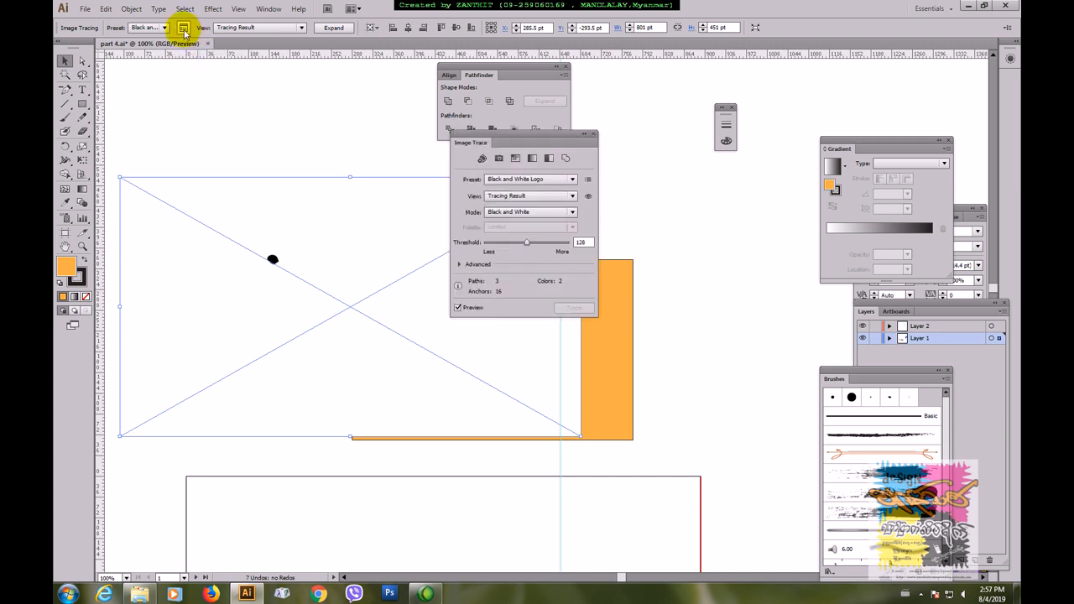
key("F5")
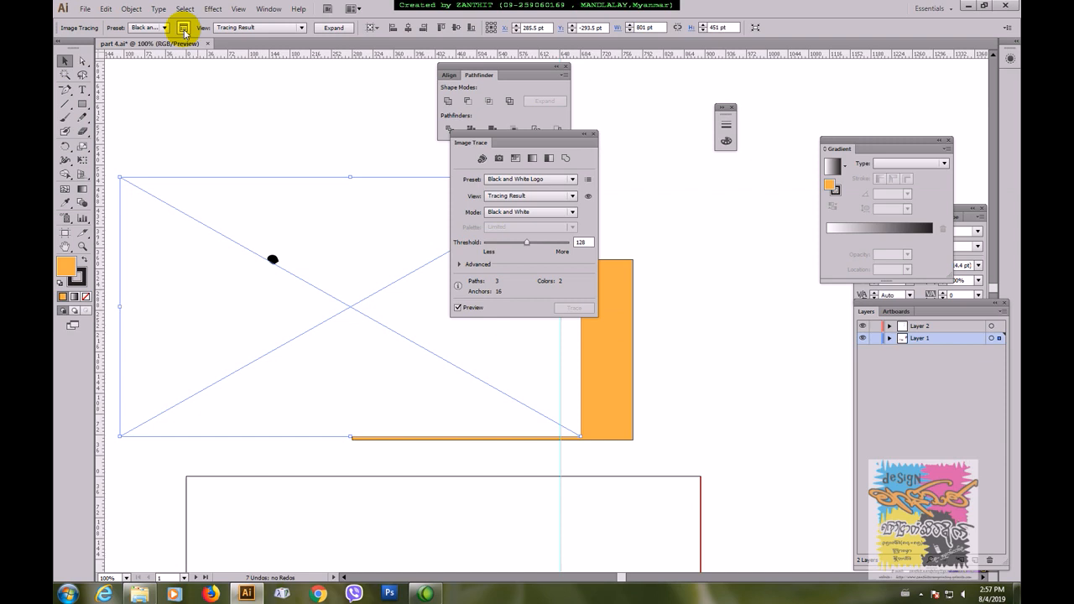
left_click(527, 243)
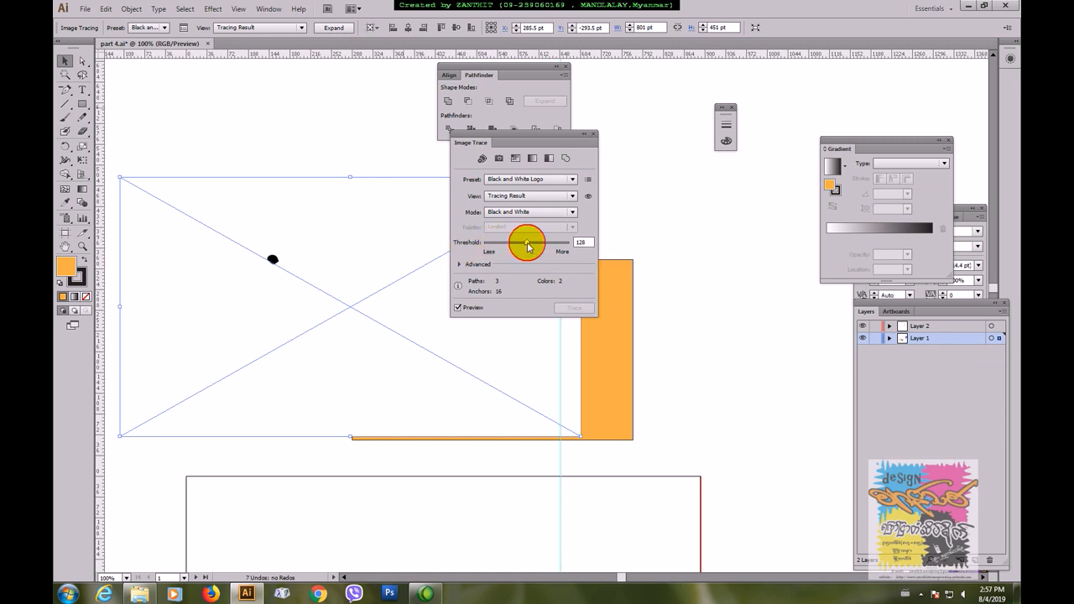
left_click_drag(527, 242, 541, 244)
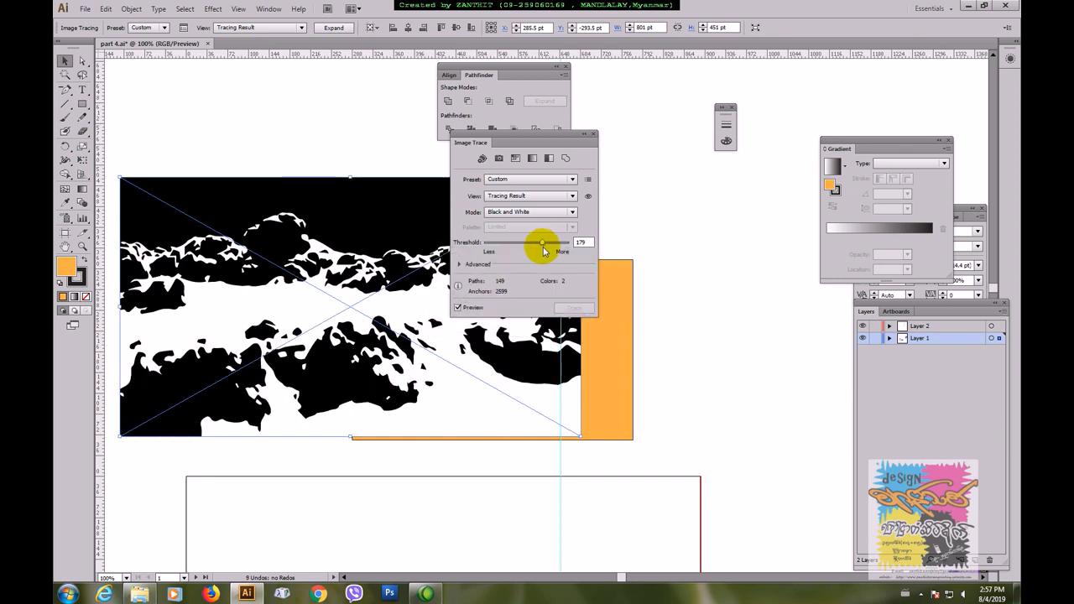
left_click_drag(541, 246, 550, 248)
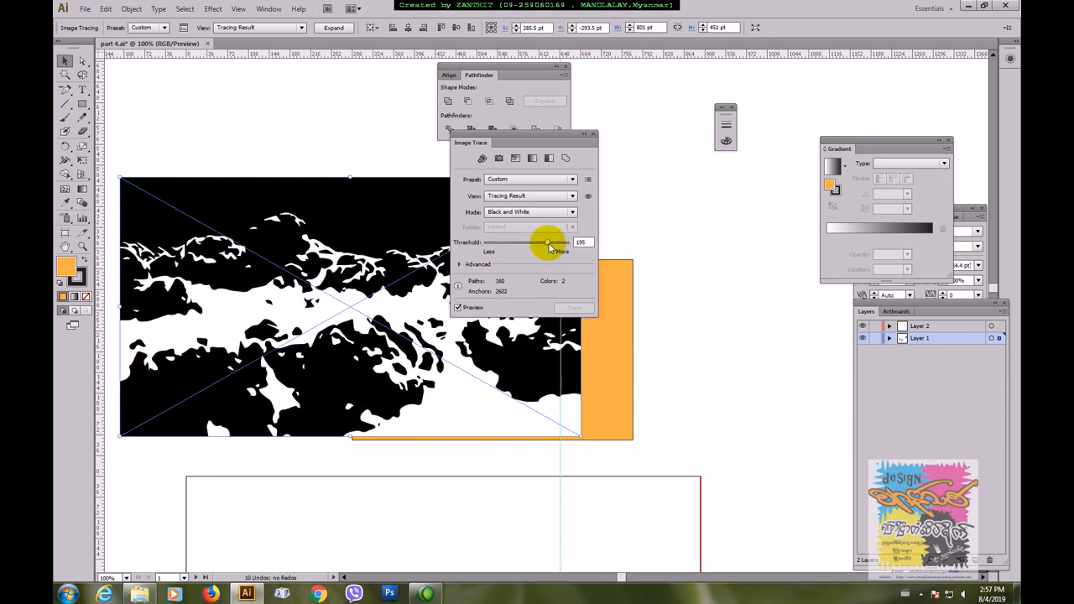
left_click_drag(549, 249, 543, 248)
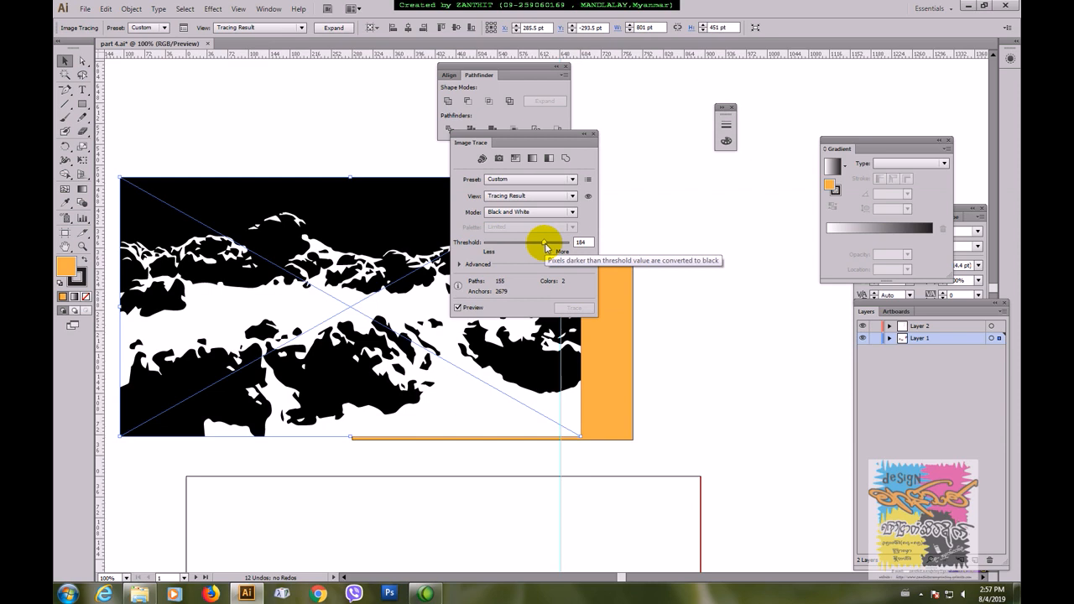
left_click_drag(546, 247, 534, 247)
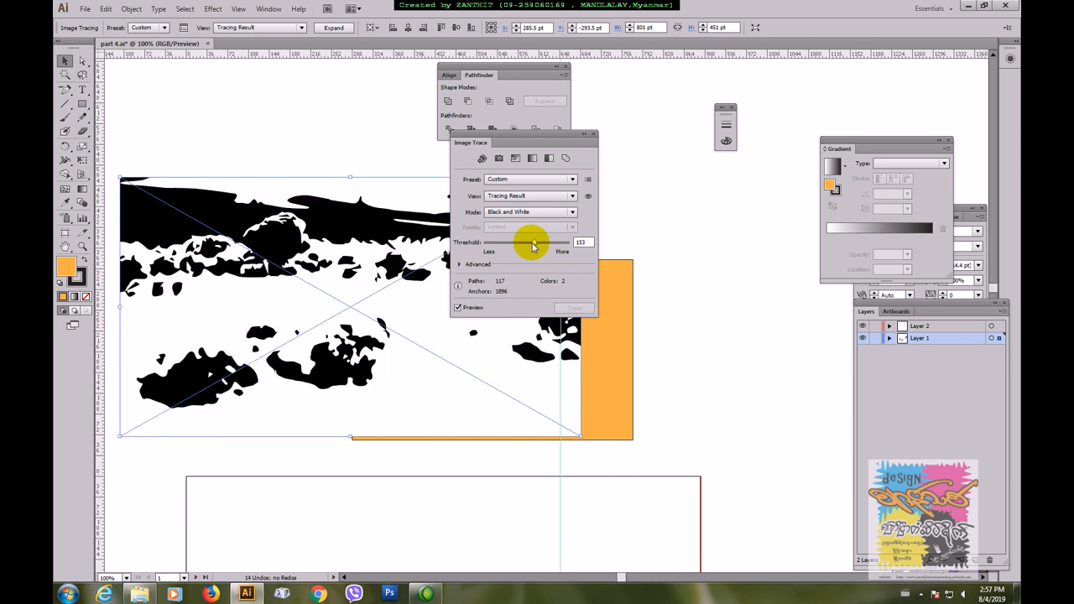
left_click(593, 133)
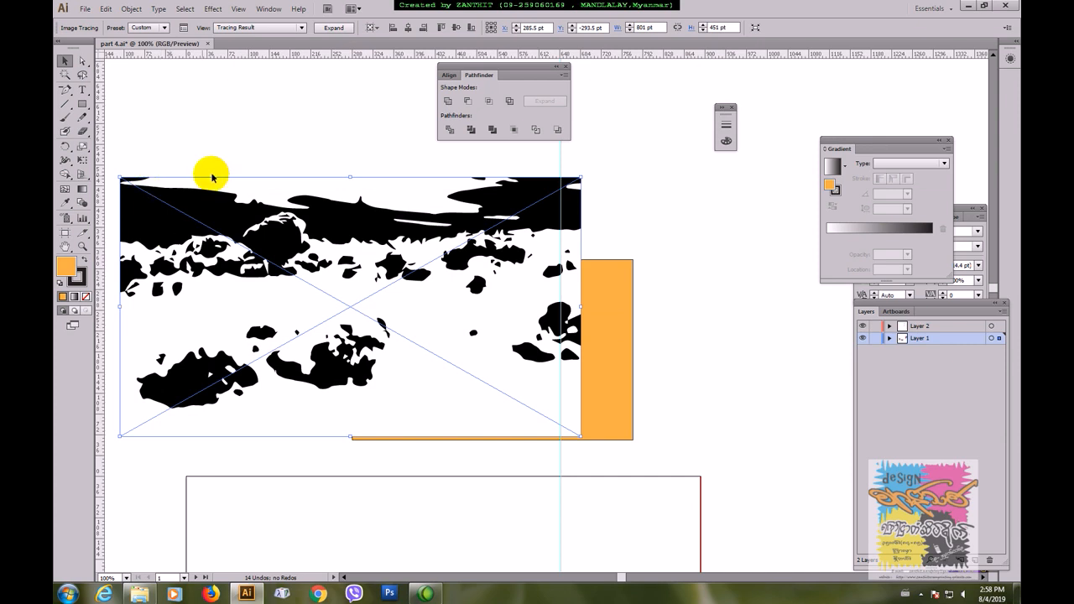
Step: Expand the traced cloud image into paths and ungroup it
left_click(335, 28)
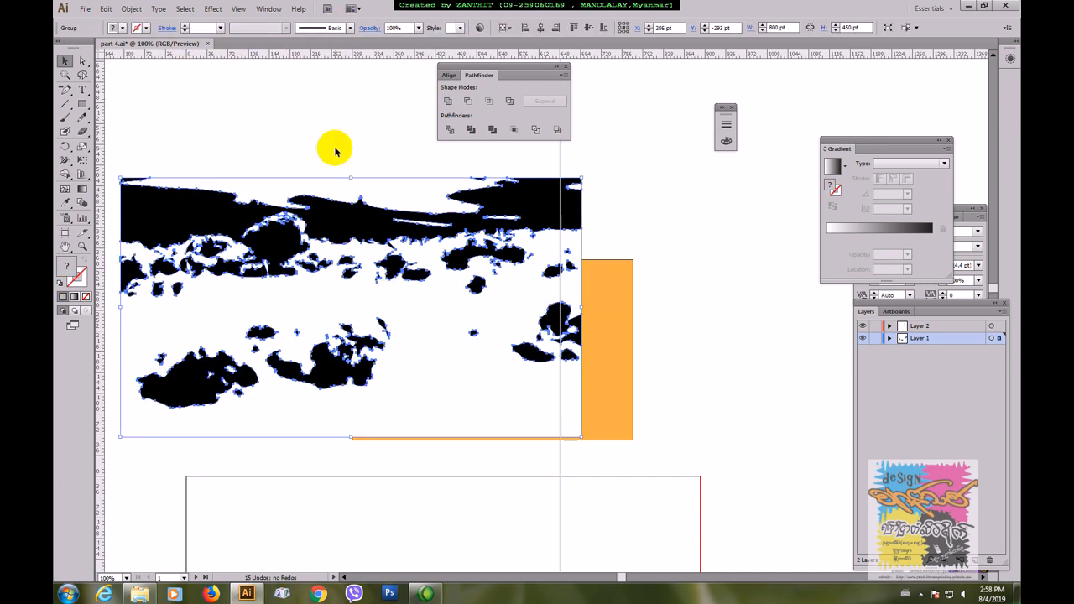
left_click(312, 155)
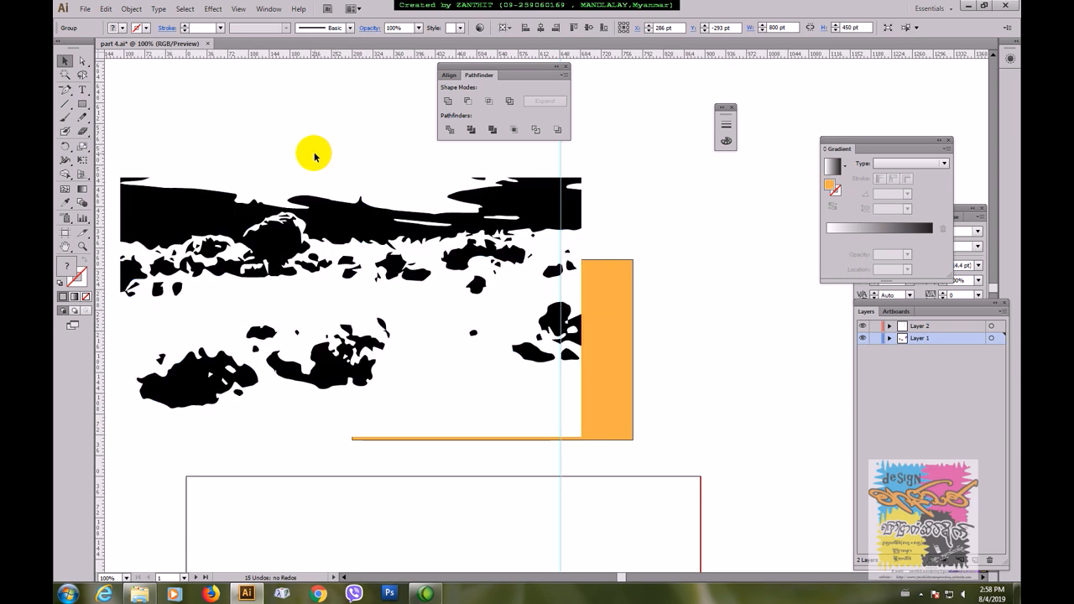
left_click(220, 197)
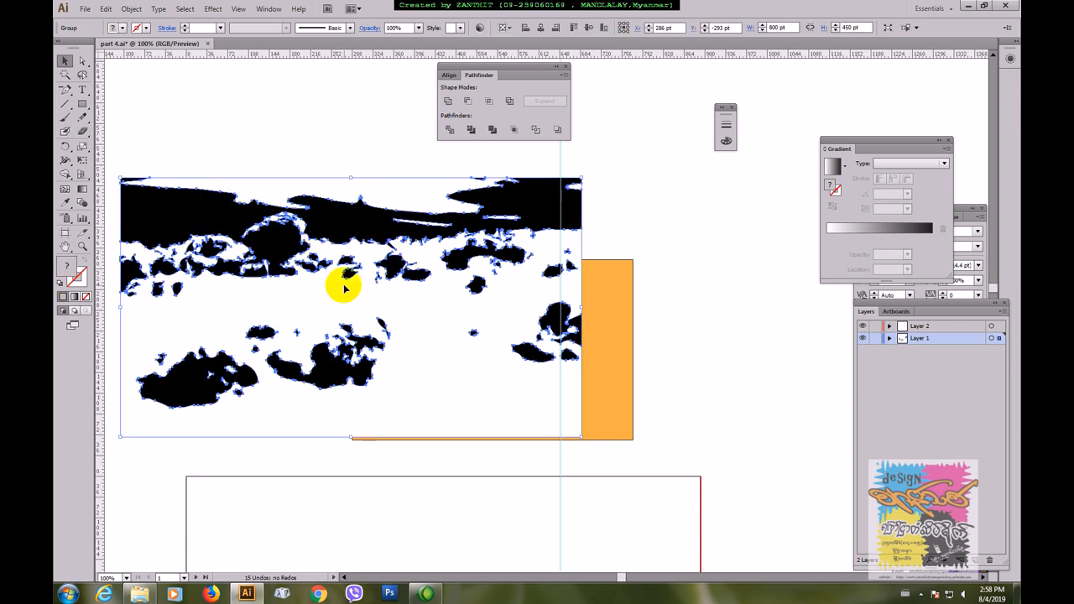
right_click(335, 217)
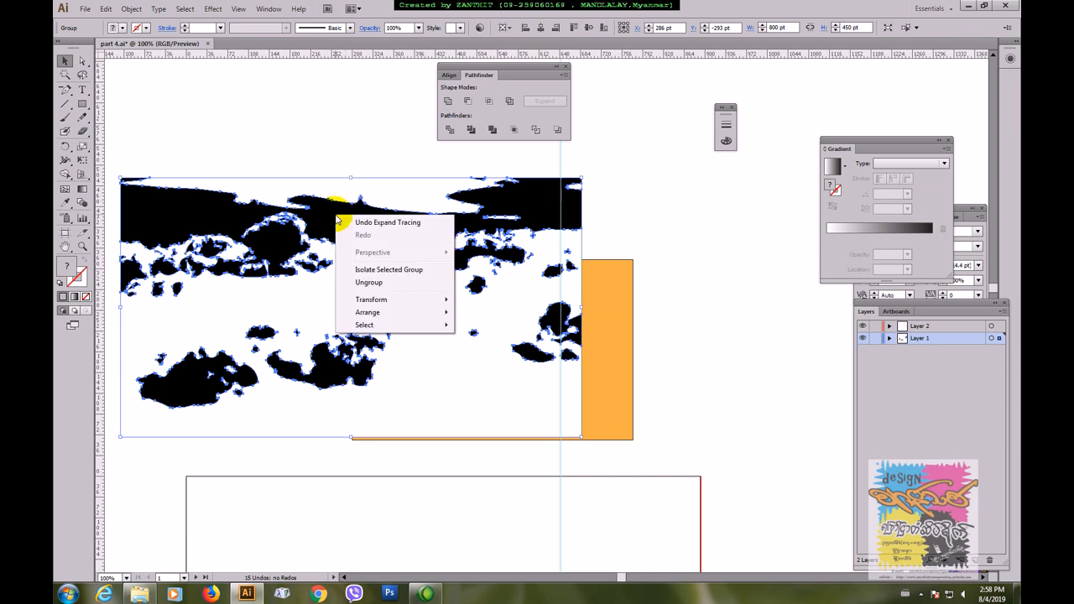
left_click(369, 283)
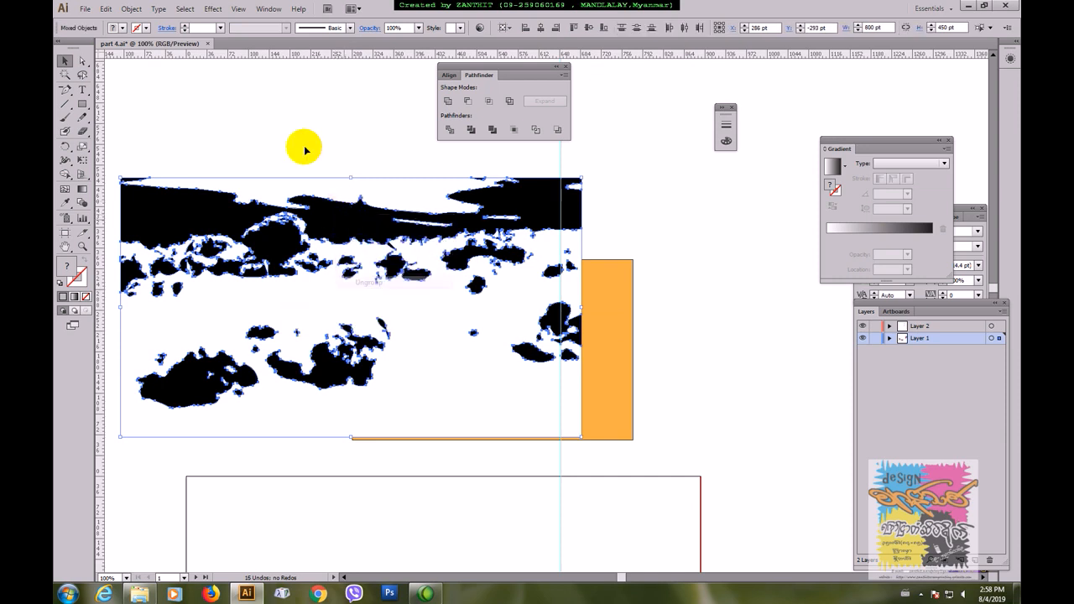
Step: Delete the large black compound shape spanning the upper part of the traced image
left_click(300, 148)
left_click(205, 208)
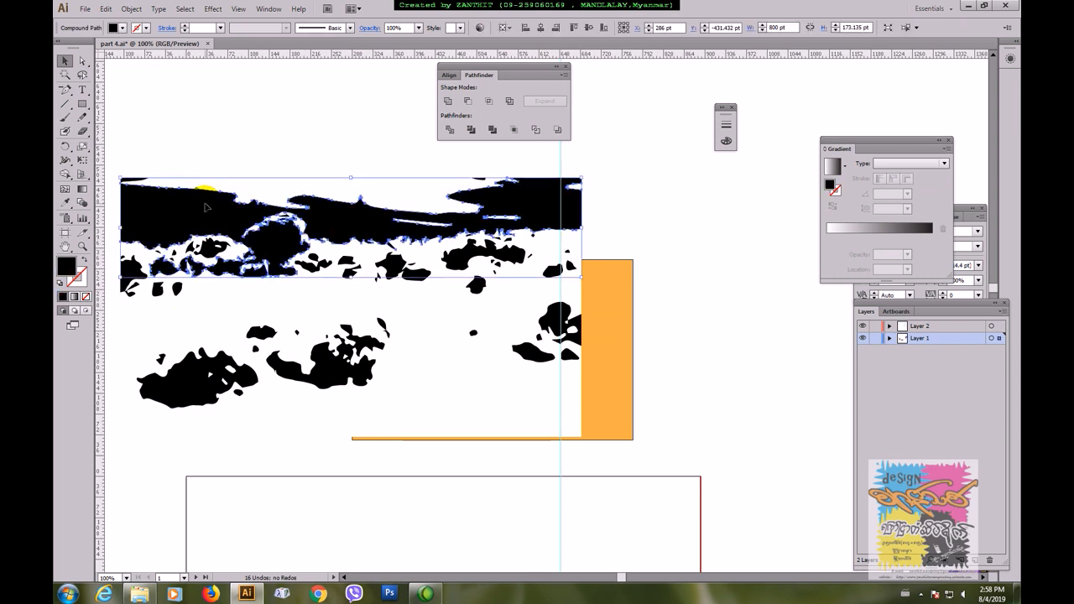
key("Delete")
left_click(206, 207)
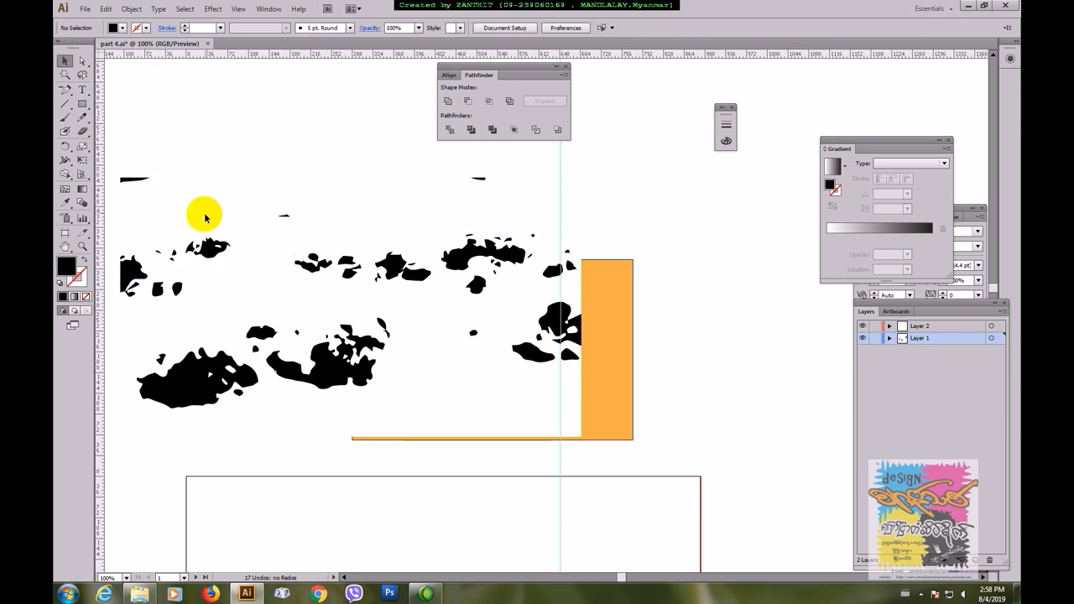
Step: Scale the lower-left black patch down to about 99 × 49 pt and move the neighbouring lower patch to the right
left_click(245, 357)
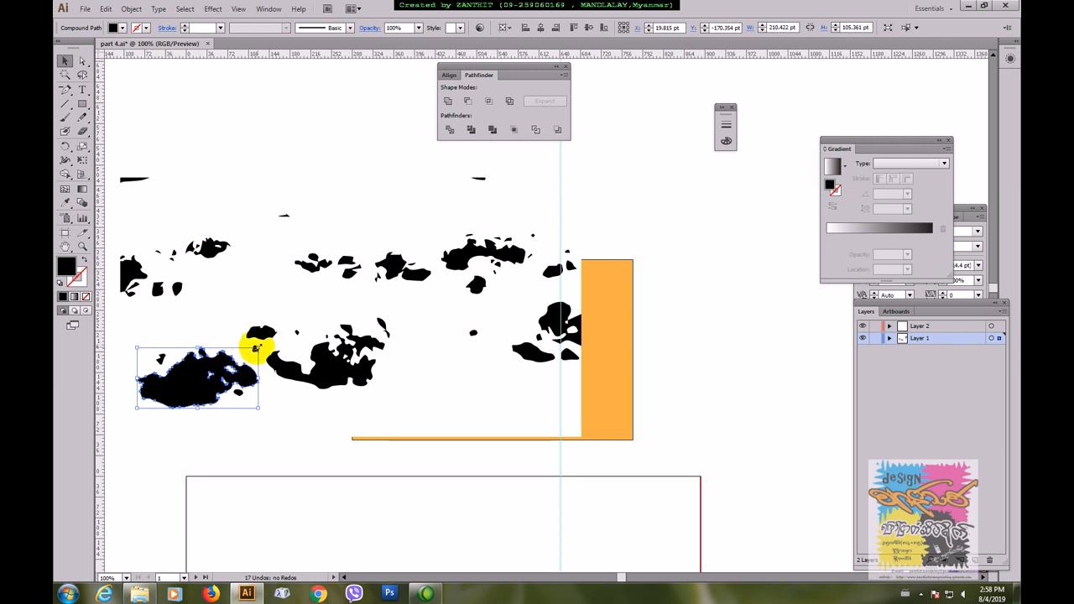
left_click_drag(256, 348, 225, 367)
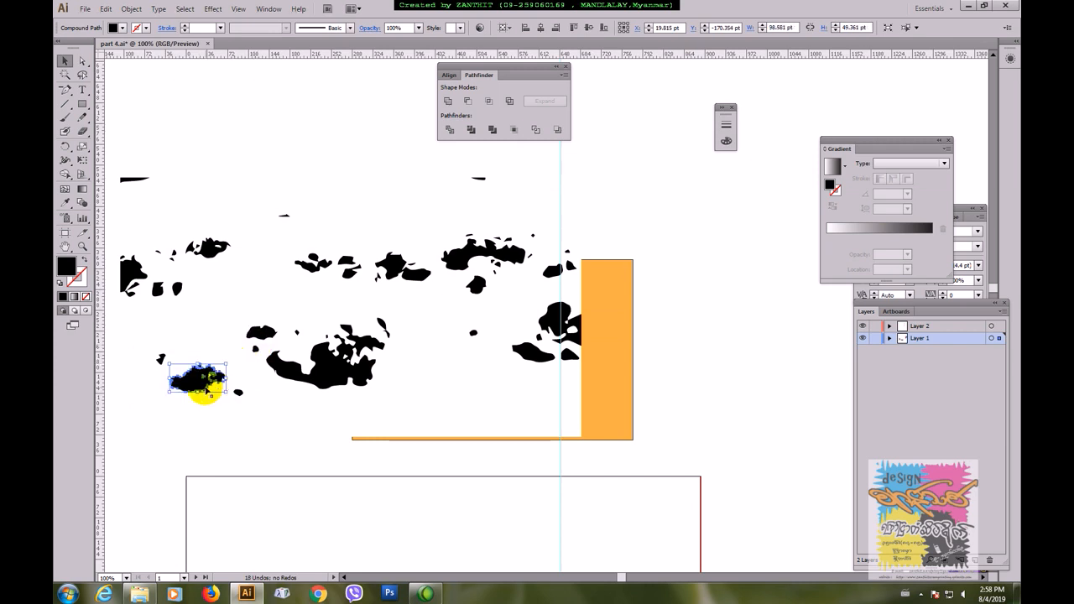
left_click(183, 444)
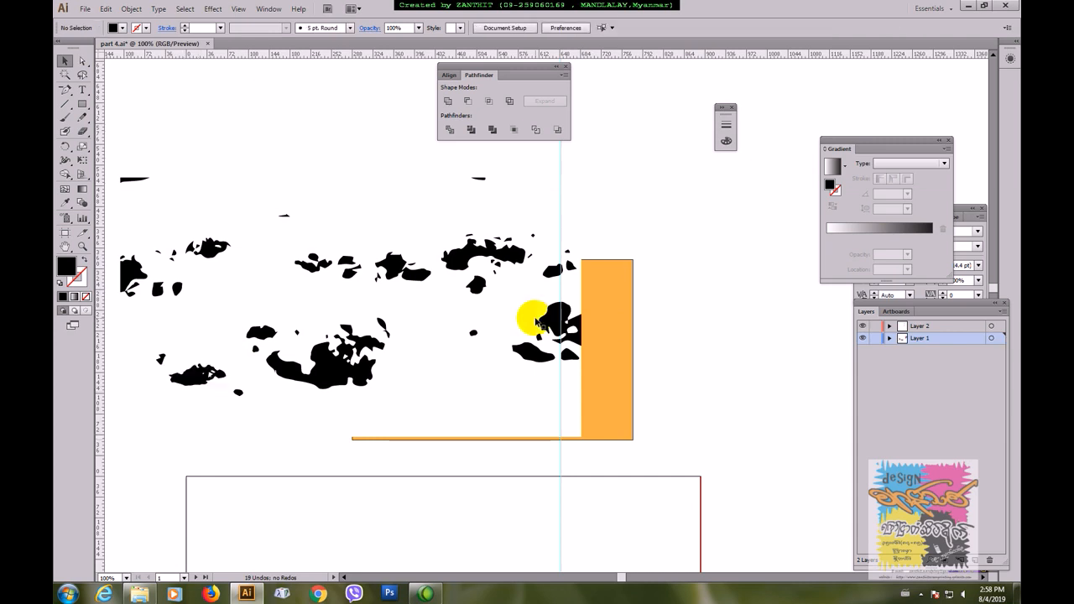
left_click_drag(308, 378, 438, 374)
left_click(358, 372)
left_click(366, 375)
key("Delete")
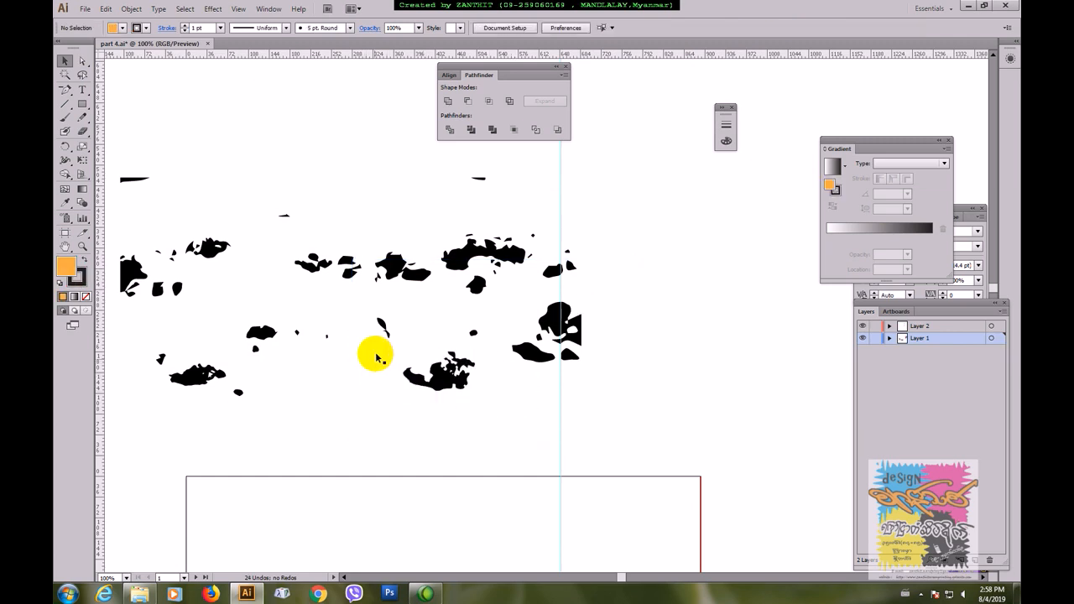
key("ctrl+z")
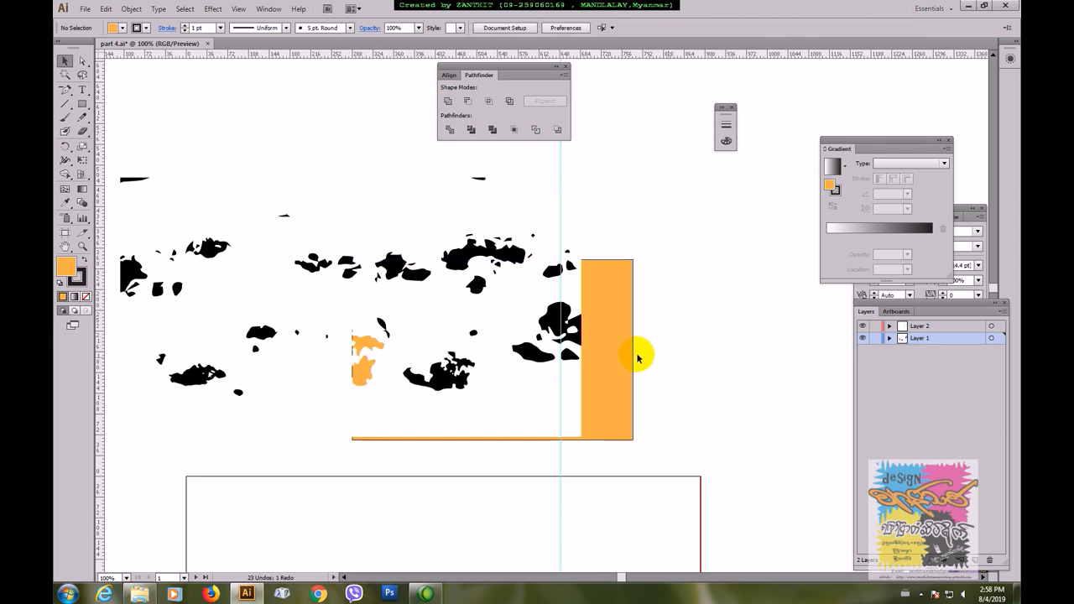
Step: Move the orange rectangle right to about X 930 pt, Y -210 pt, clear of the black patches
left_click_drag(610, 361, 830, 367)
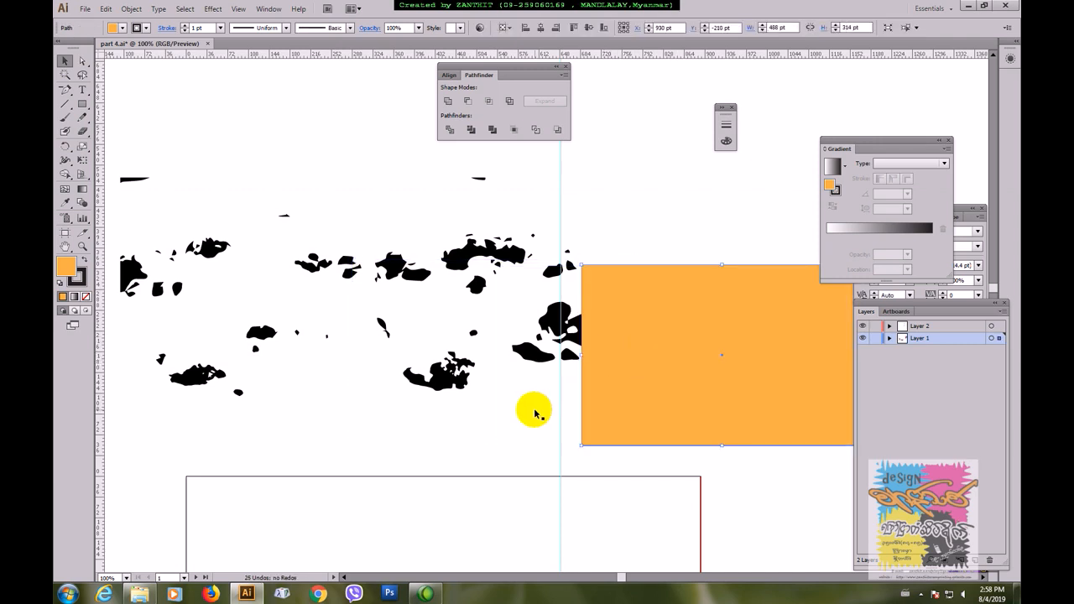
left_click(535, 412)
right_click(535, 412)
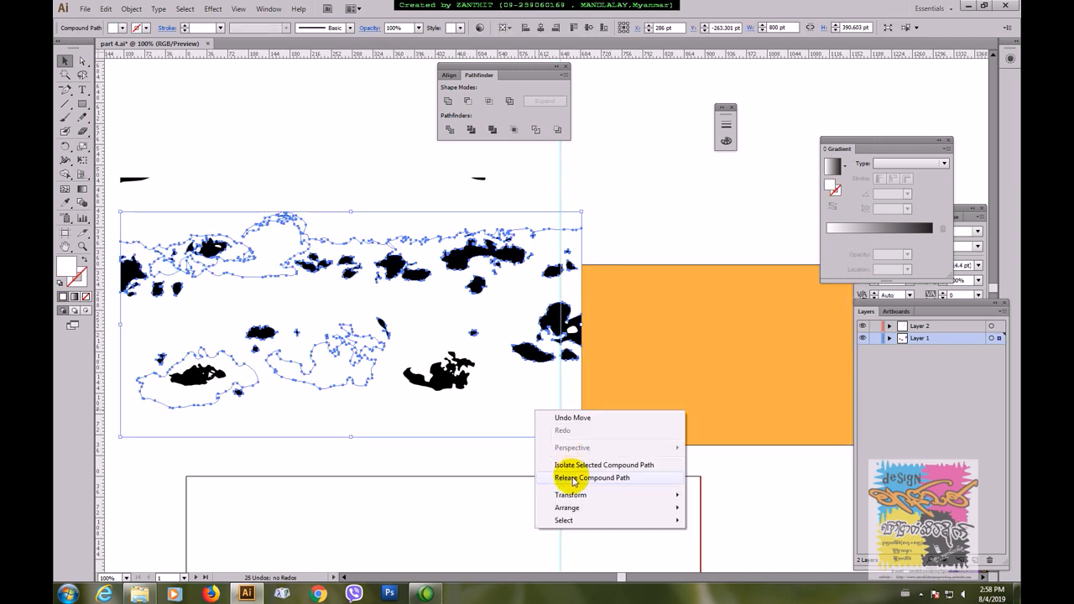
left_click(622, 244)
left_click(506, 415)
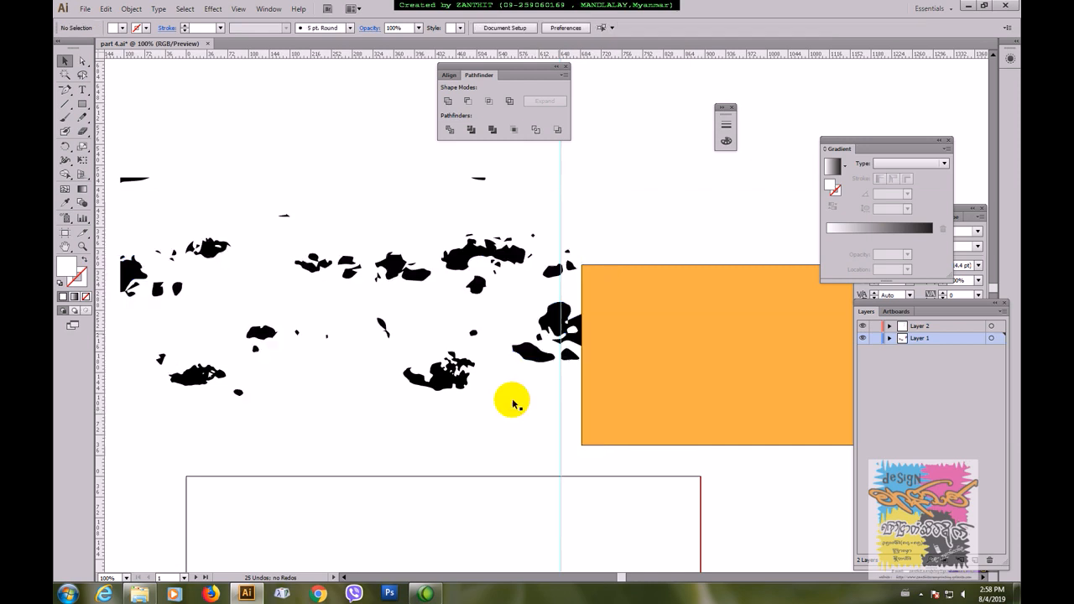
key("Delete")
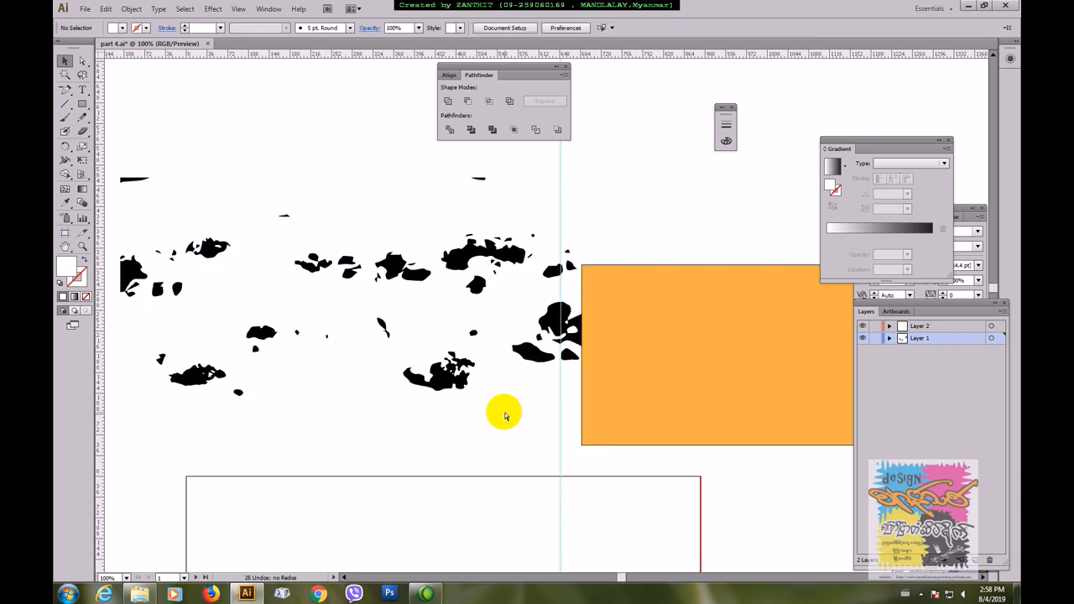
Step: Move the traced patches onto the orange rectangle and scale them down to about 272 × 129 pt
key("ctrl+minus")
key("ctrl+minus")
left_click_drag(317, 196, 487, 330)
left_click(422, 209)
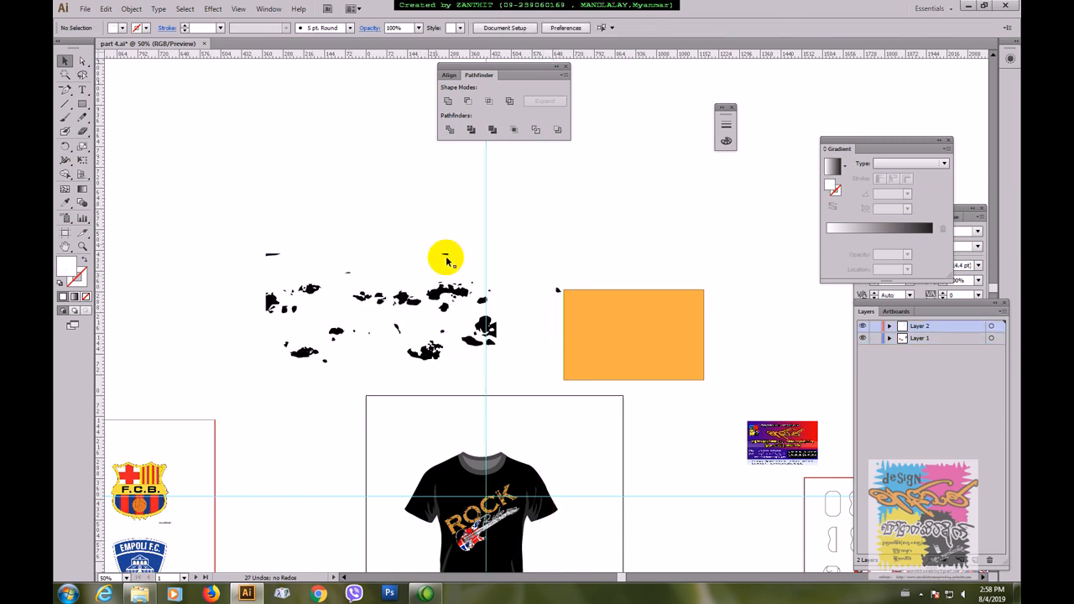
left_click_drag(215, 214, 668, 348)
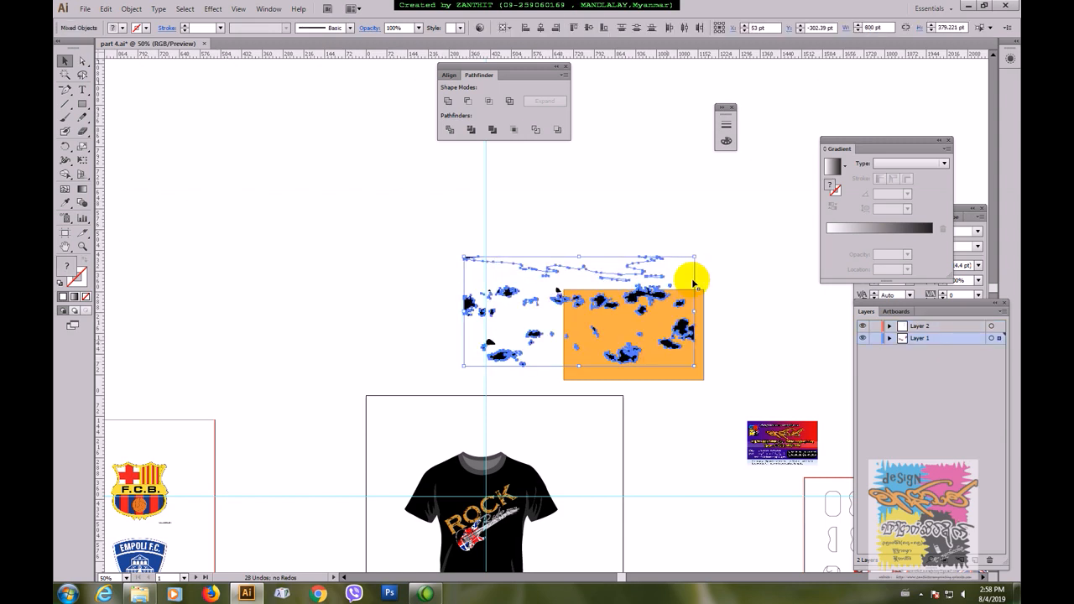
left_click_drag(694, 257, 633, 313)
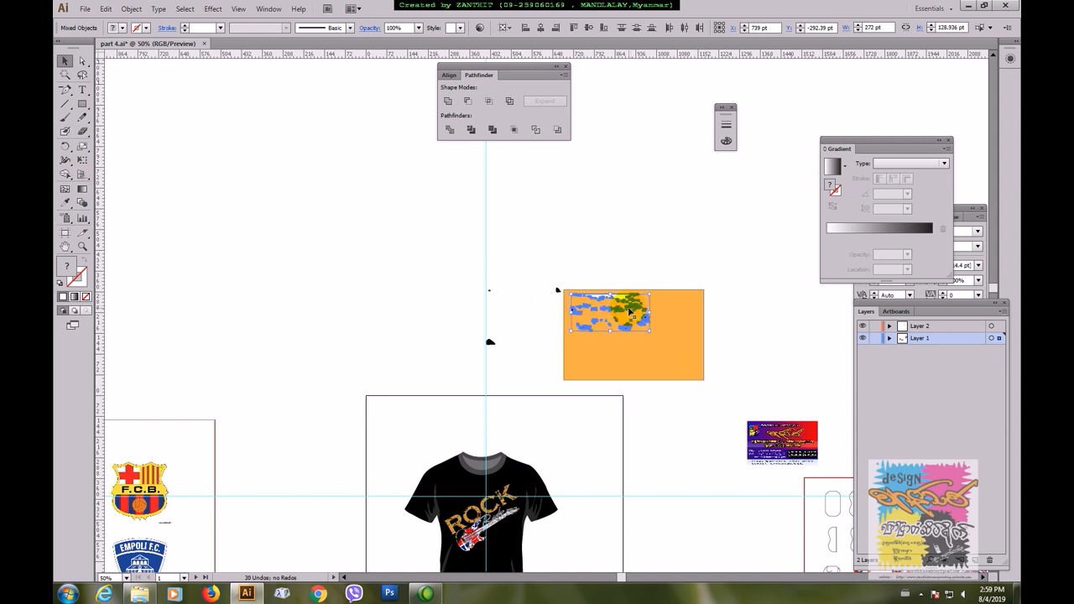
left_click(601, 277)
Step: Move the large stray black patch onto the orange rectangle below the other patches and scale it to about 14 × 9 pt
key("ctrl+plus")
key("ctrl+plus")
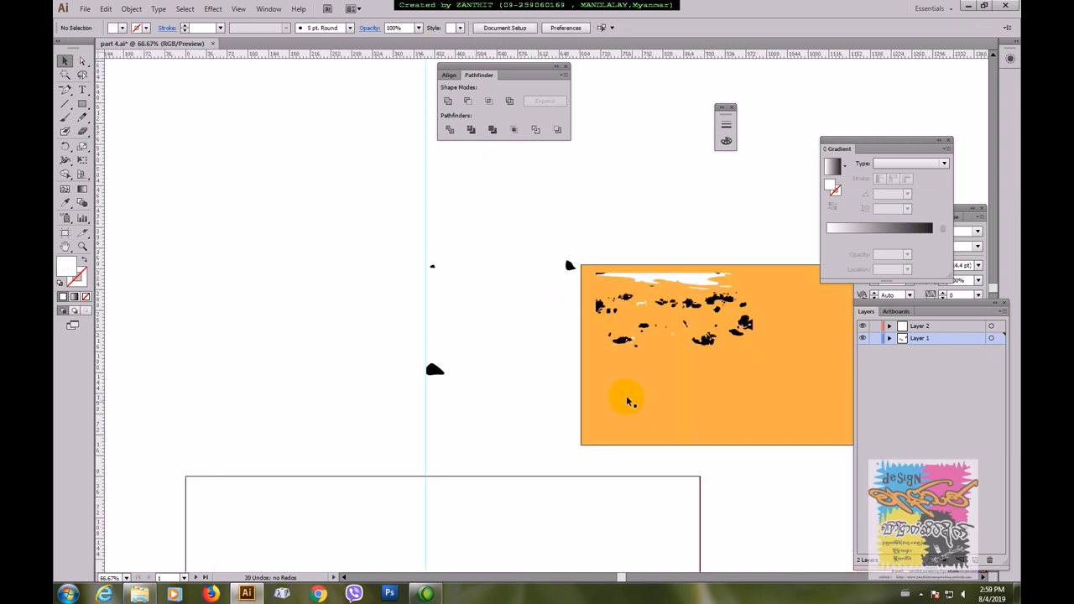
left_click_drag(655, 393, 408, 414)
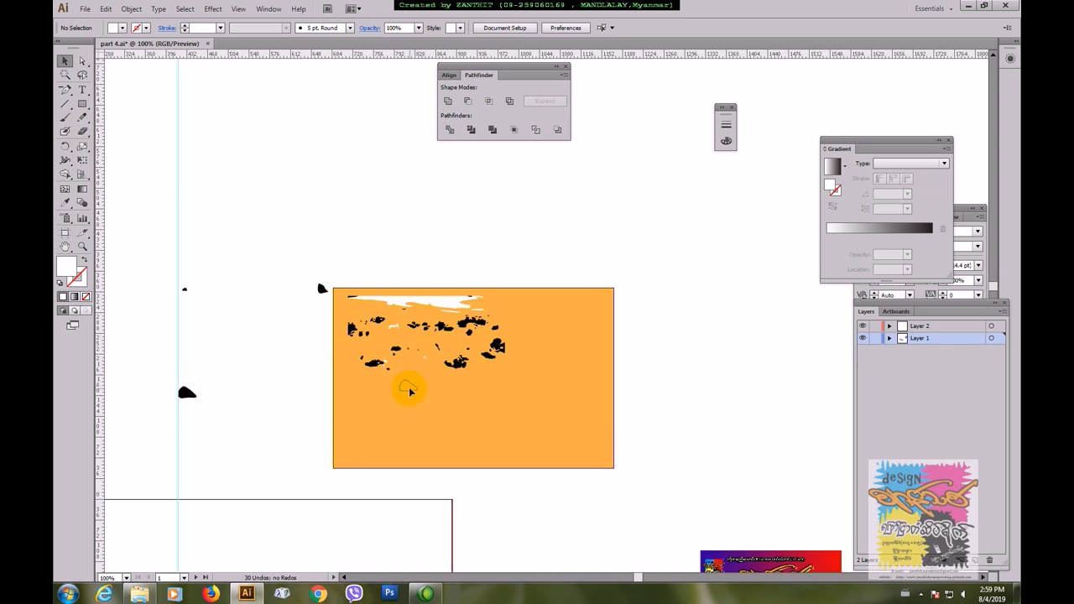
left_click(408, 386)
left_click_drag(418, 380, 414, 381)
key("Return")
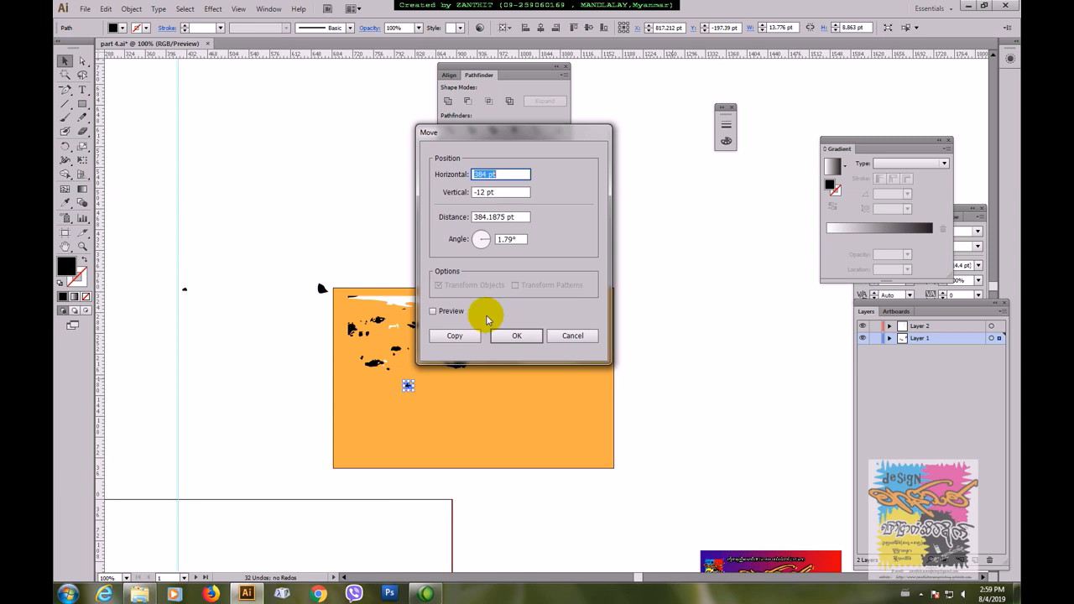
left_click(572, 336)
left_click(367, 251)
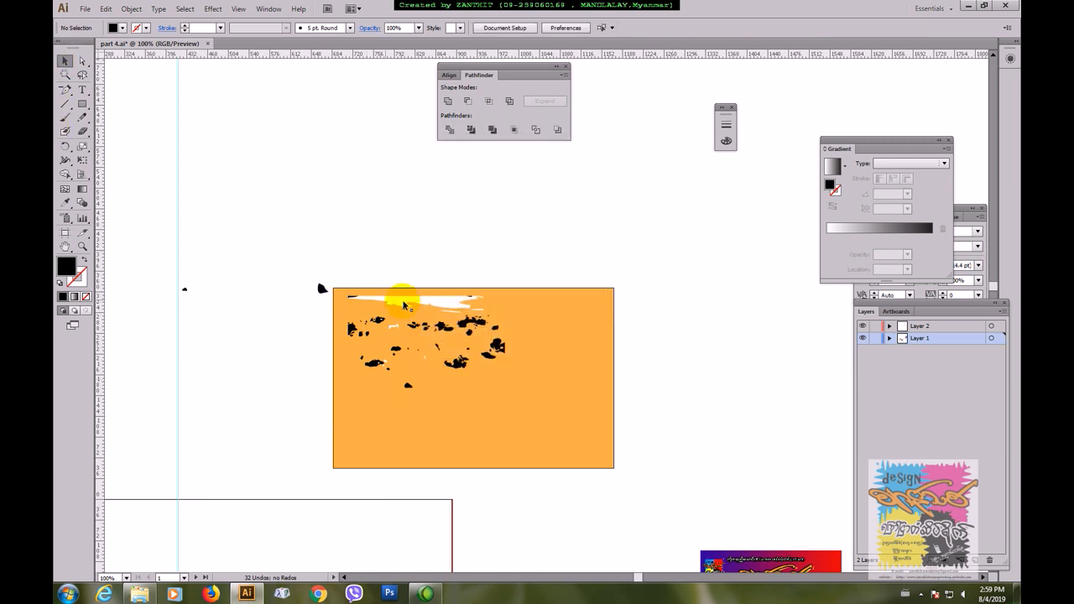
Step: Delete the large white shape above the patches and move the stray patch at the rectangle's upper-left corner onto the rectangle
left_click(405, 305)
key("Delete")
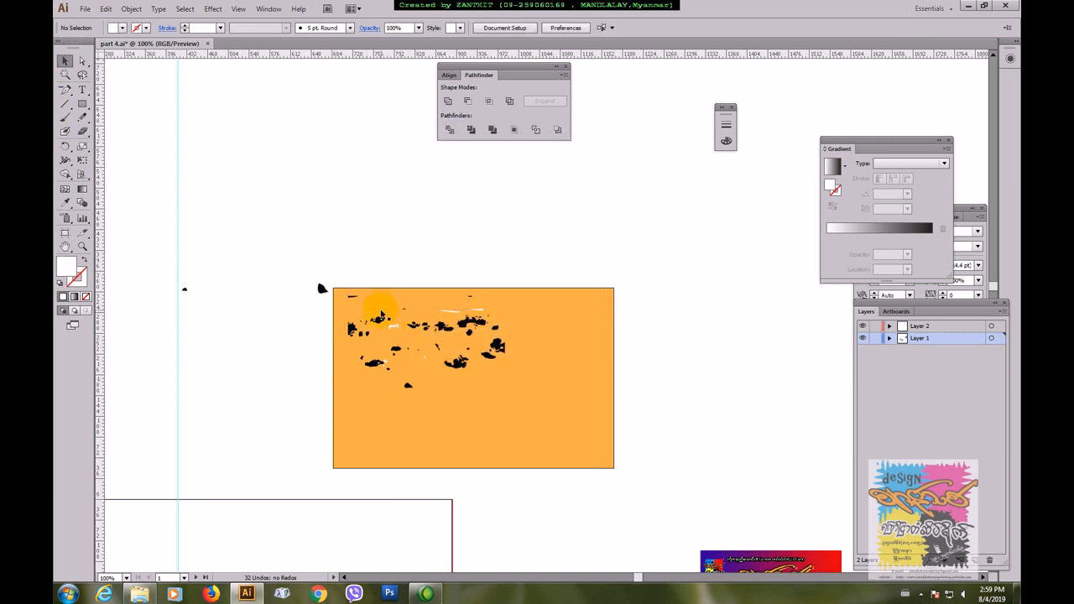
left_click_drag(322, 290, 346, 310)
Step: Fill all the patches on the rectangle with black, leaving out the rectangle itself, and group them
left_click_drag(325, 252, 532, 411)
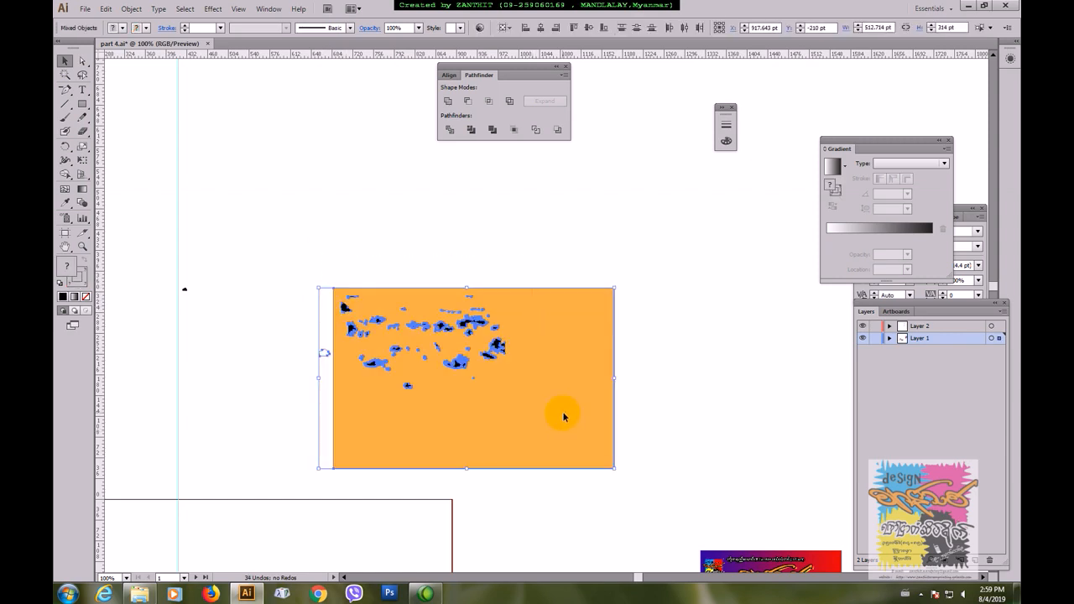
left_click(542, 392, "shift")
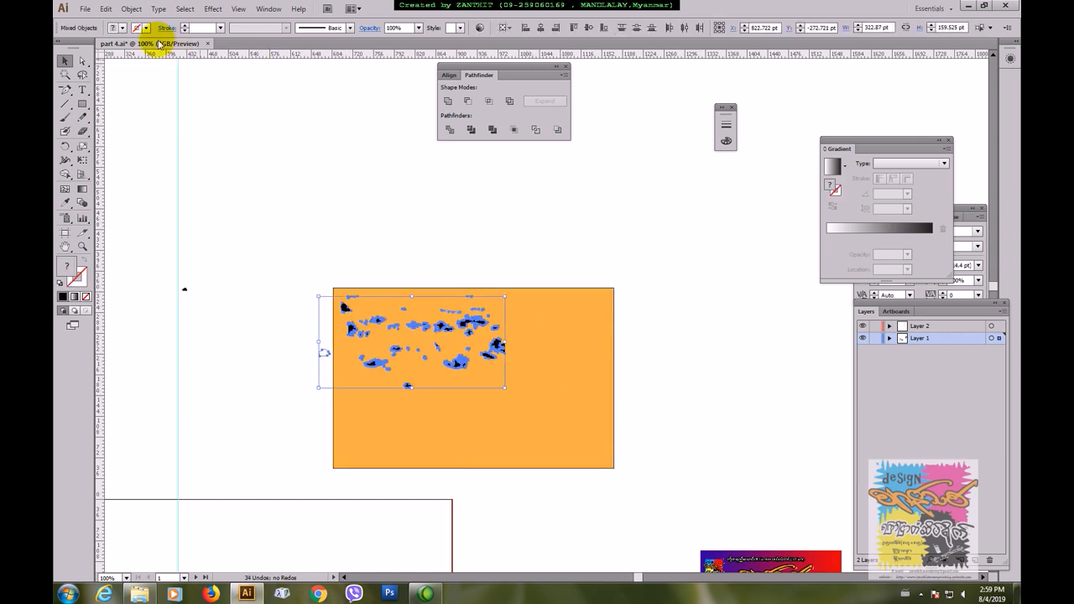
left_click(122, 31)
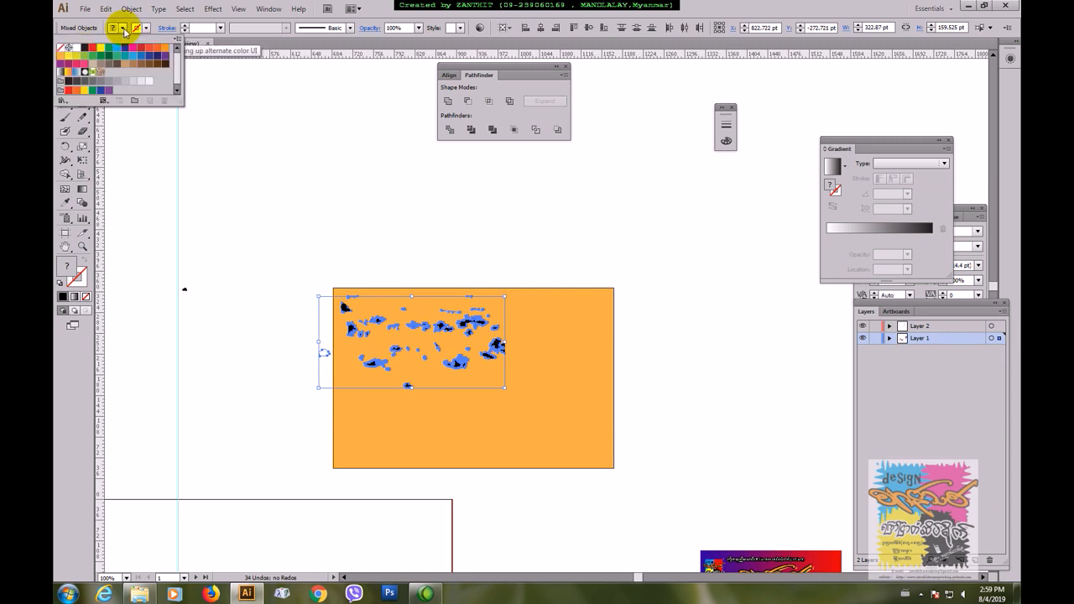
left_click(85, 48)
left_click(470, 323)
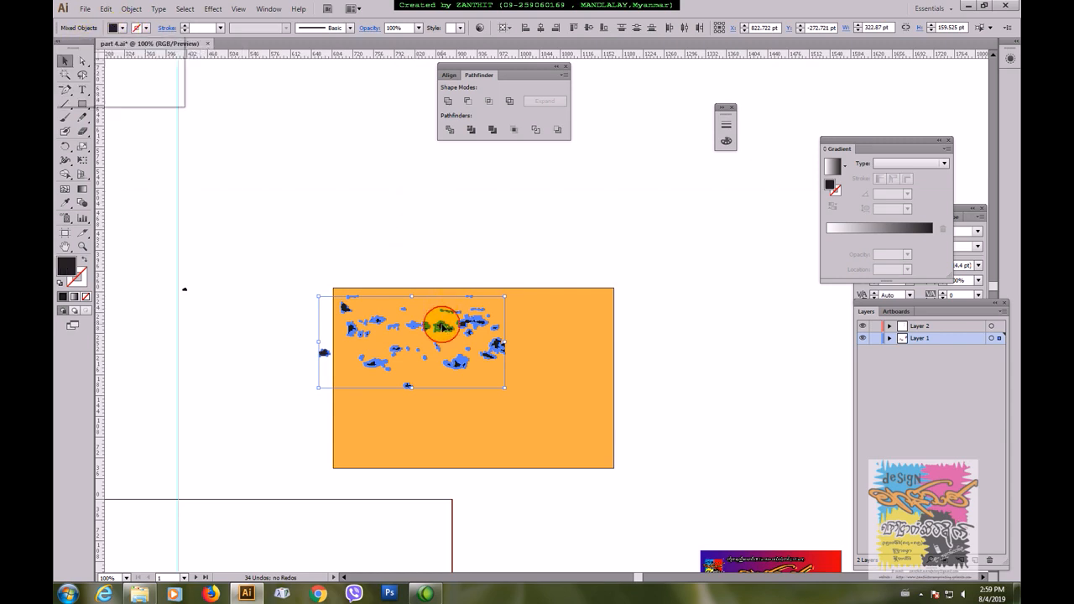
left_click_drag(471, 324, 476, 322)
key("ctrl+g")
left_click(484, 246)
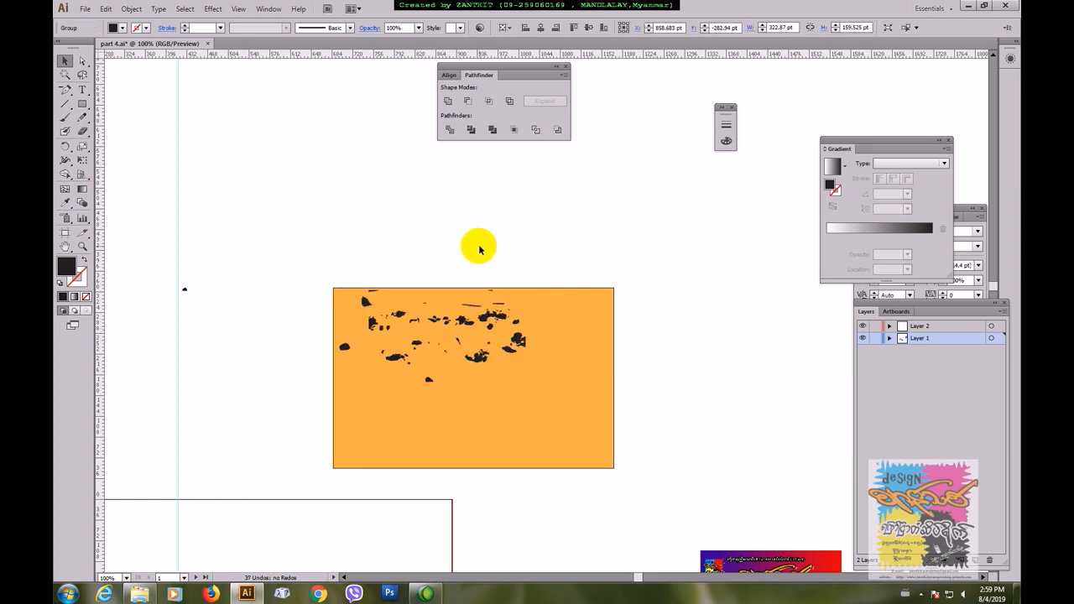
Step: Scale down the patch group and spread resized, rotated copies over the orange rectangle, including one across its left edge at about 145 × 84 pt
left_click(454, 329)
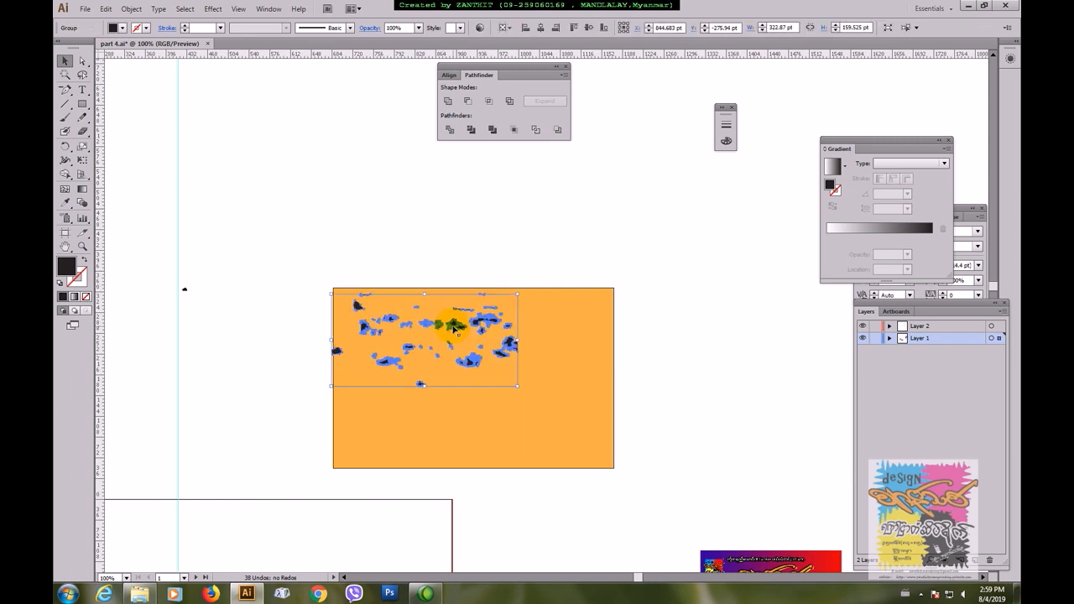
left_click_drag(516, 293, 543, 360)
left_click(552, 406)
left_click(564, 251)
left_click(640, 328)
left_click(639, 373)
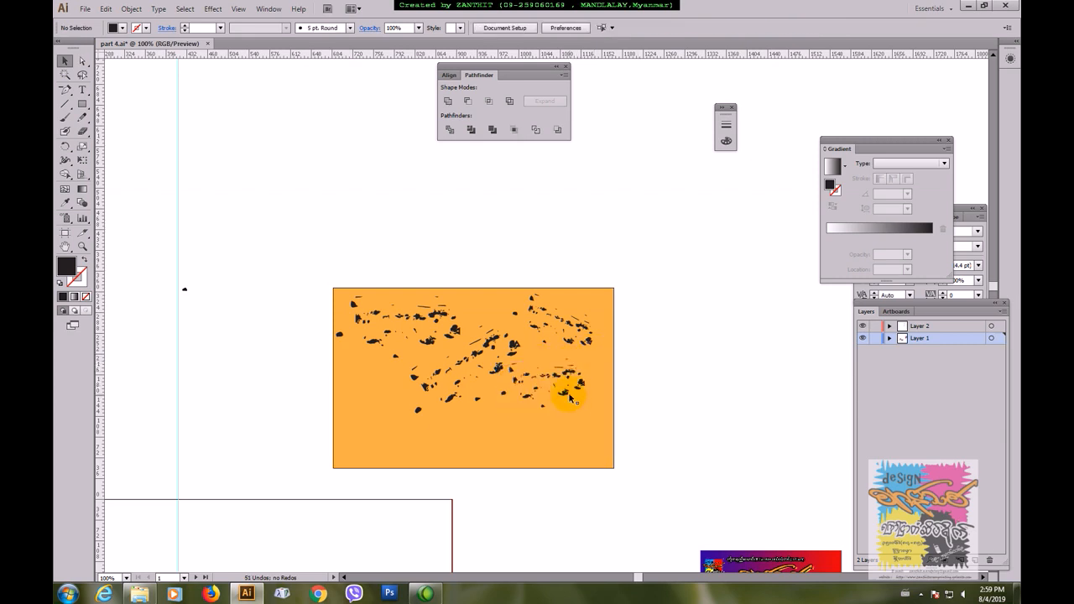
left_click_drag(569, 398, 358, 384)
left_click(666, 371)
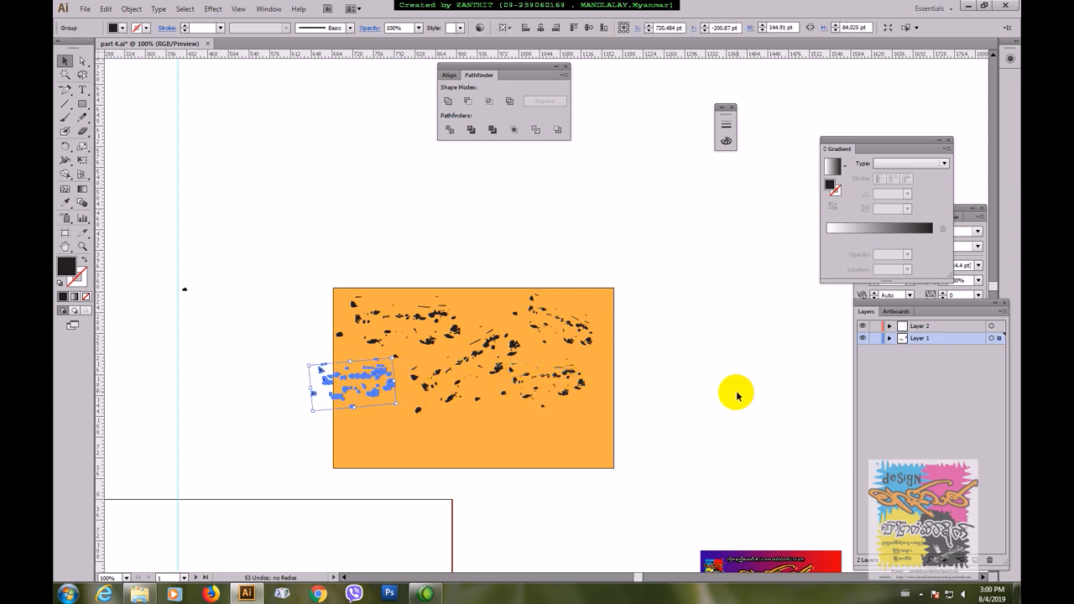
Step: Resize the orange rectangle to about 554 × 229 pt so it encloses all the texture patches
left_click(474, 442)
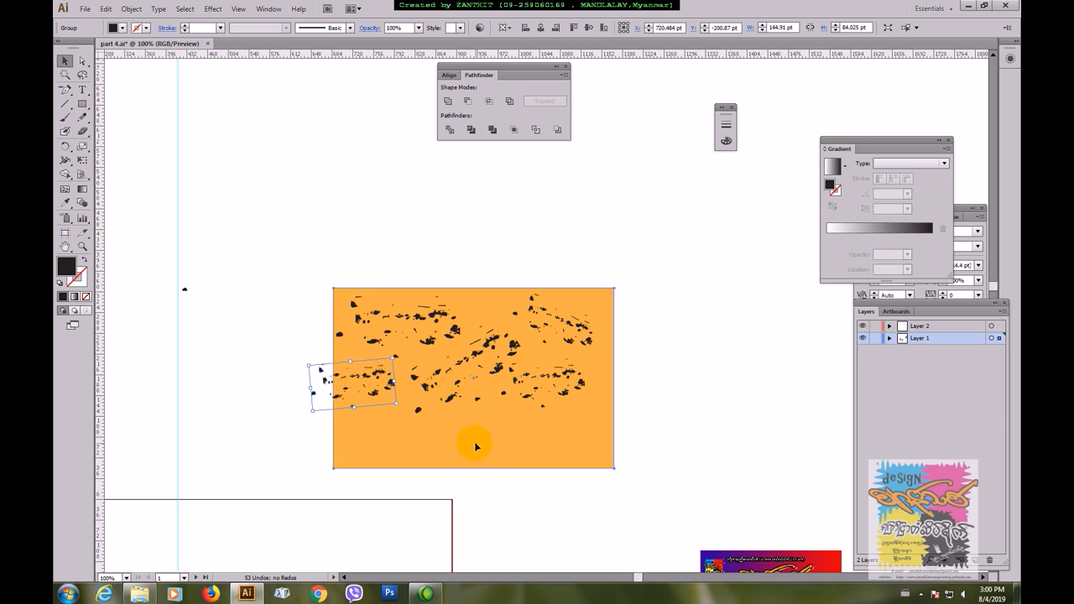
left_click(691, 391)
left_click(360, 412)
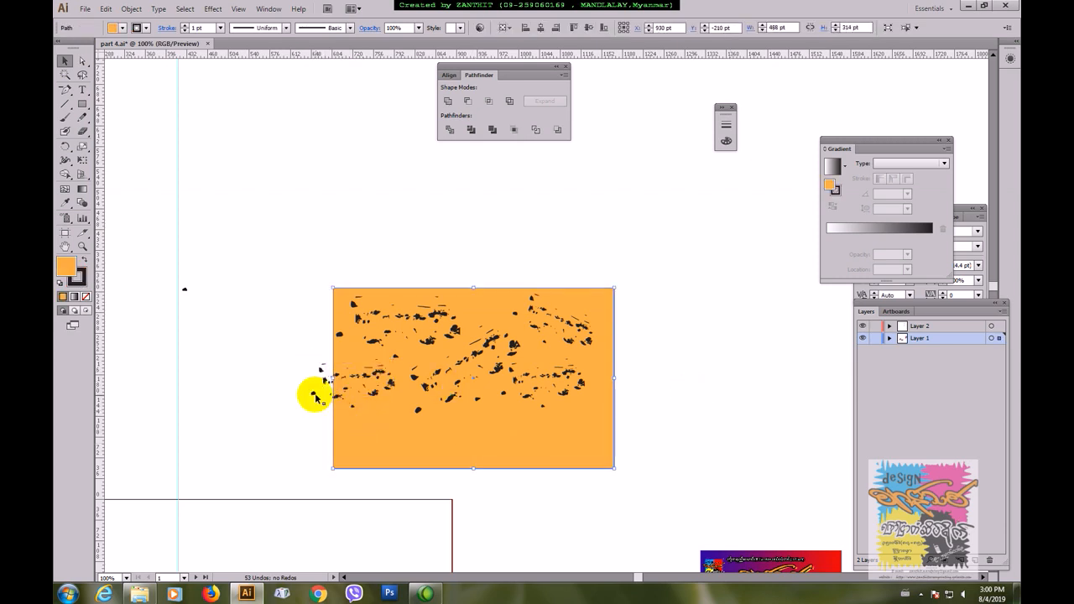
left_click_drag(332, 378, 295, 377)
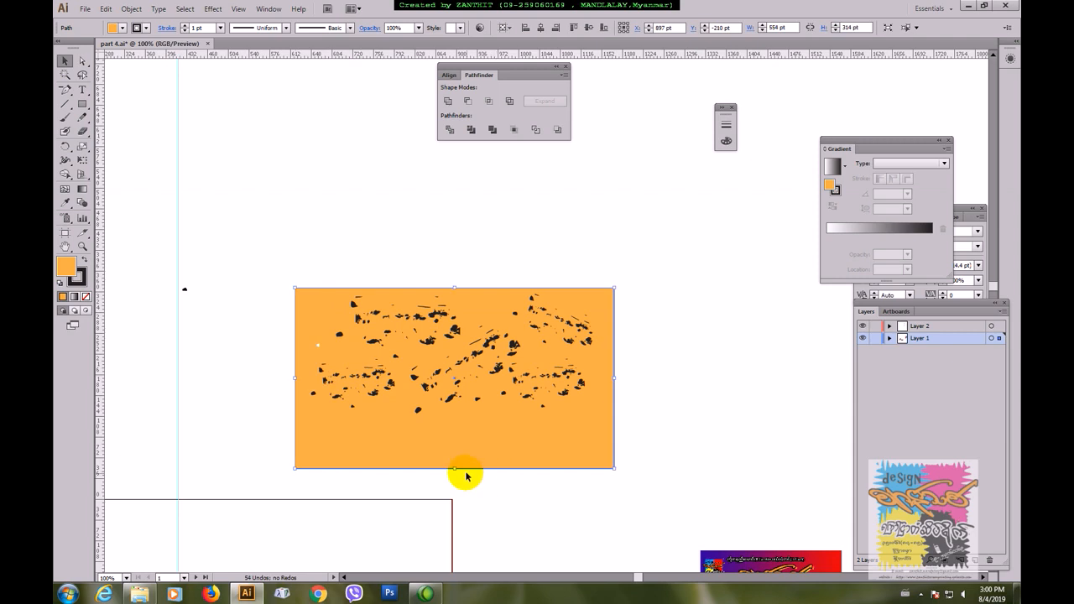
left_click_drag(452, 468, 458, 420)
left_click(257, 353)
left_click_drag(268, 258, 689, 436)
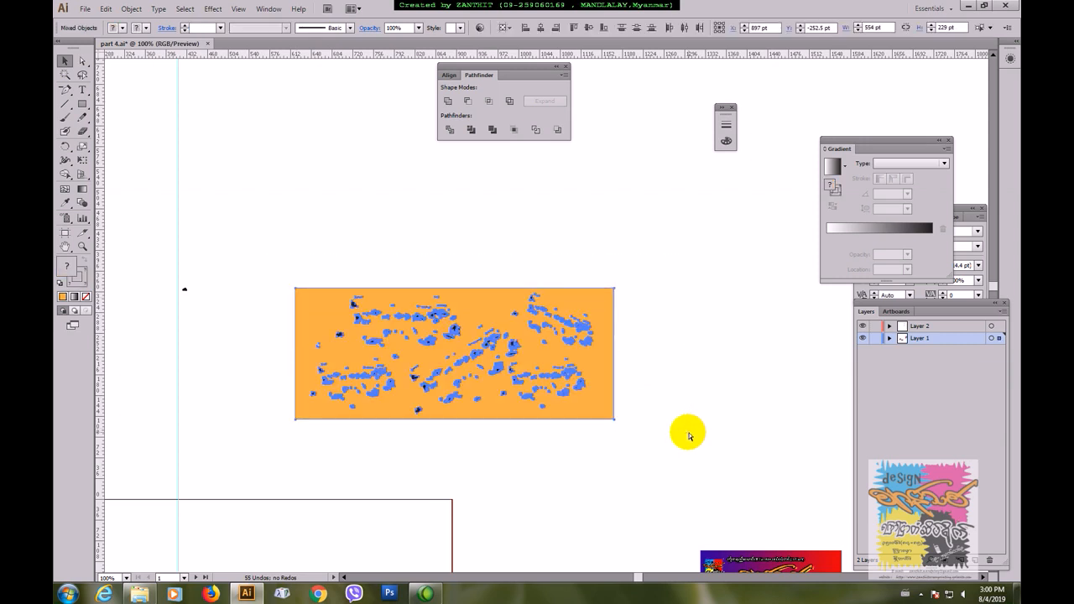
left_click(296, 223)
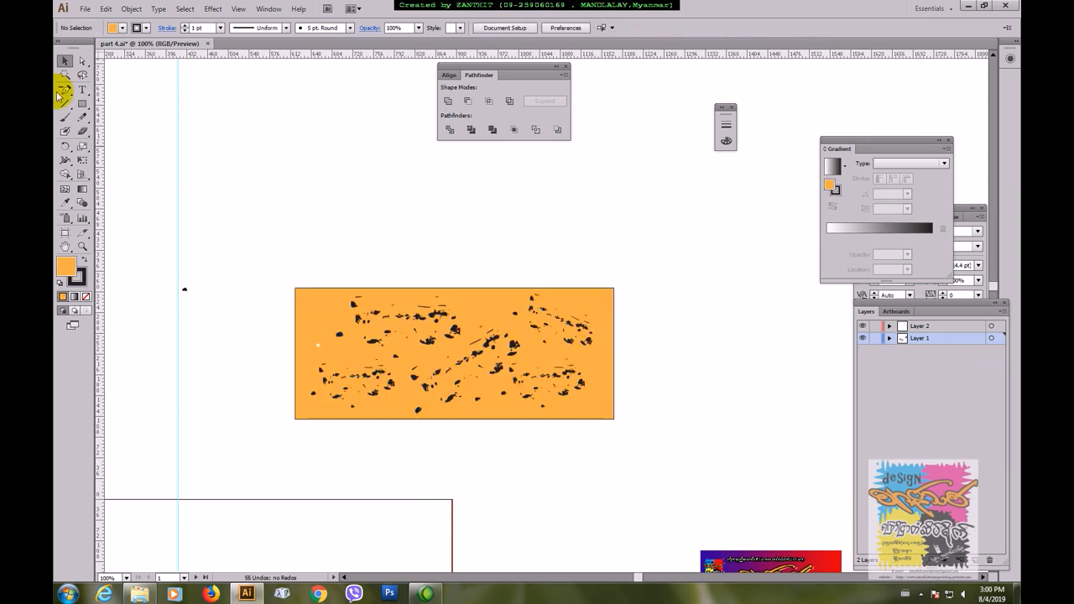
left_click(82, 89)
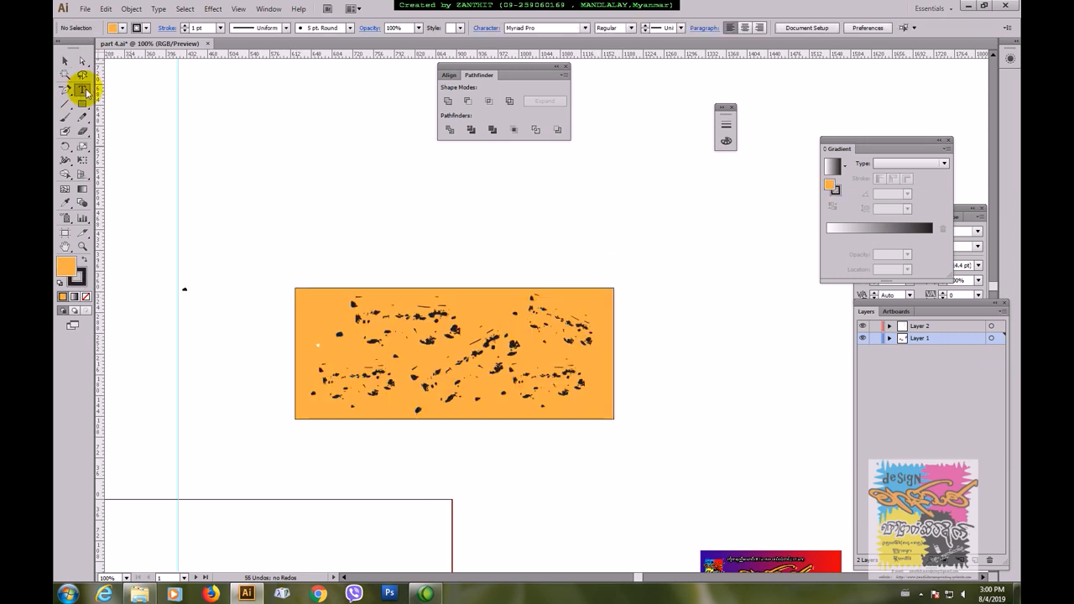
left_click(338, 220)
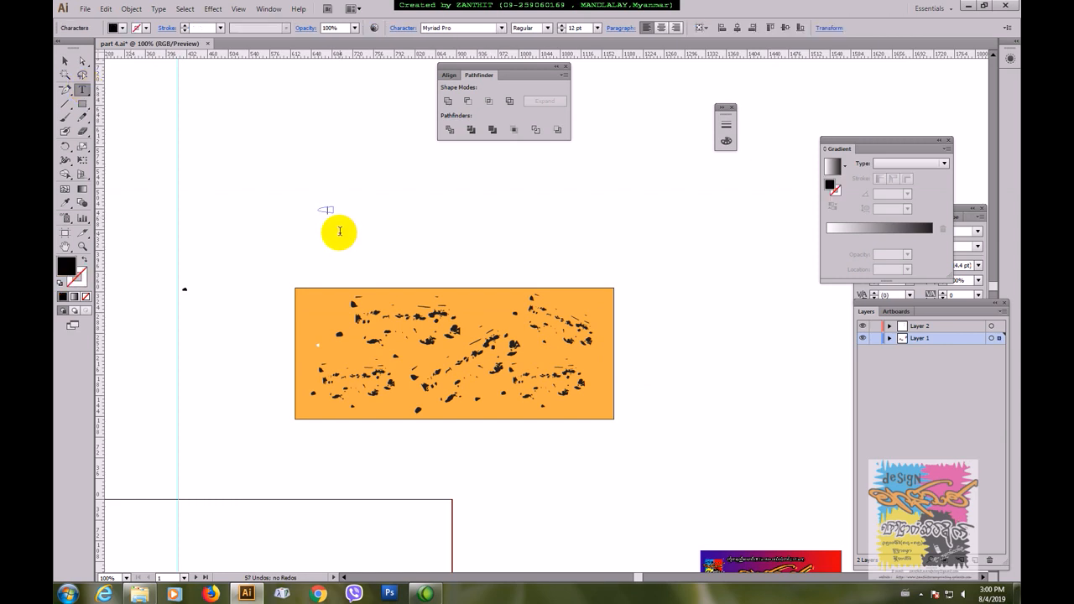
left_click(65, 60)
left_click_drag(305, 192, 536, 266)
key("Delete")
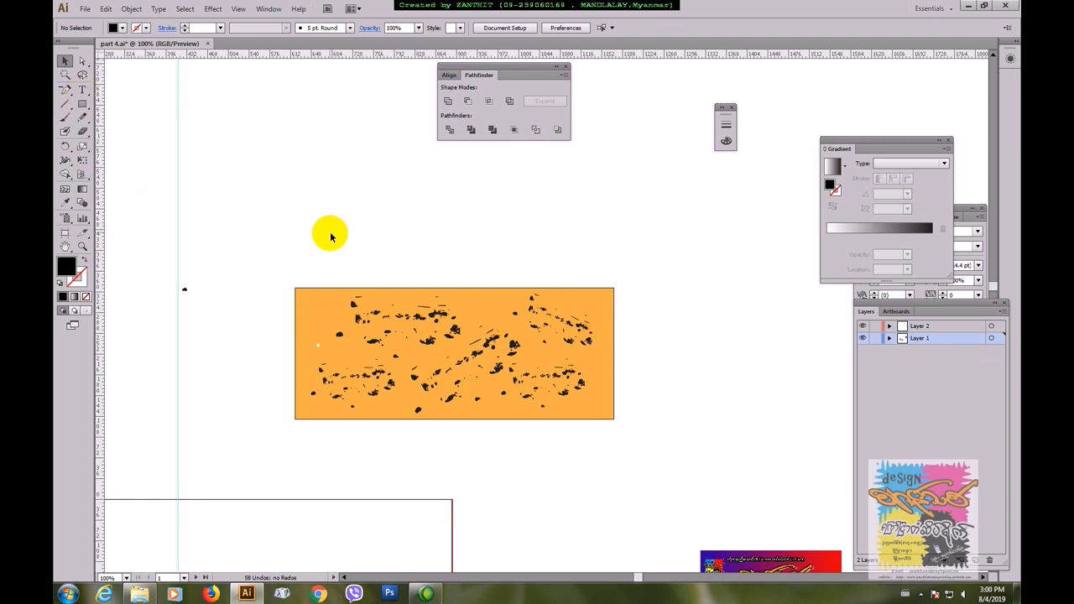
Step: Add the text ROCK, enlarge it to about 207 pt and place it over the textured orange rectangle
left_click(81, 89)
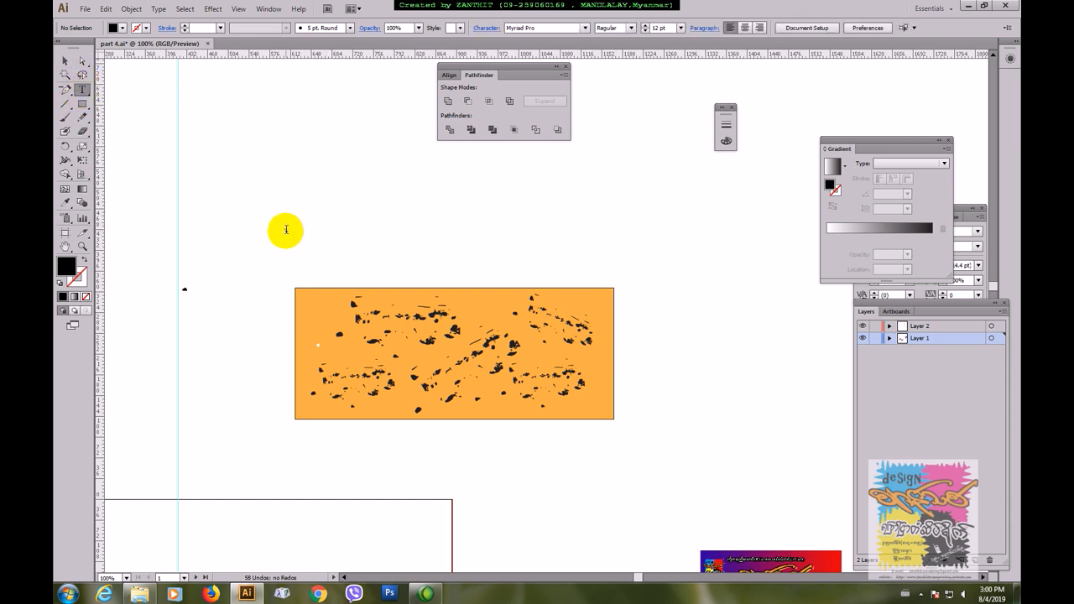
left_click(285, 229)
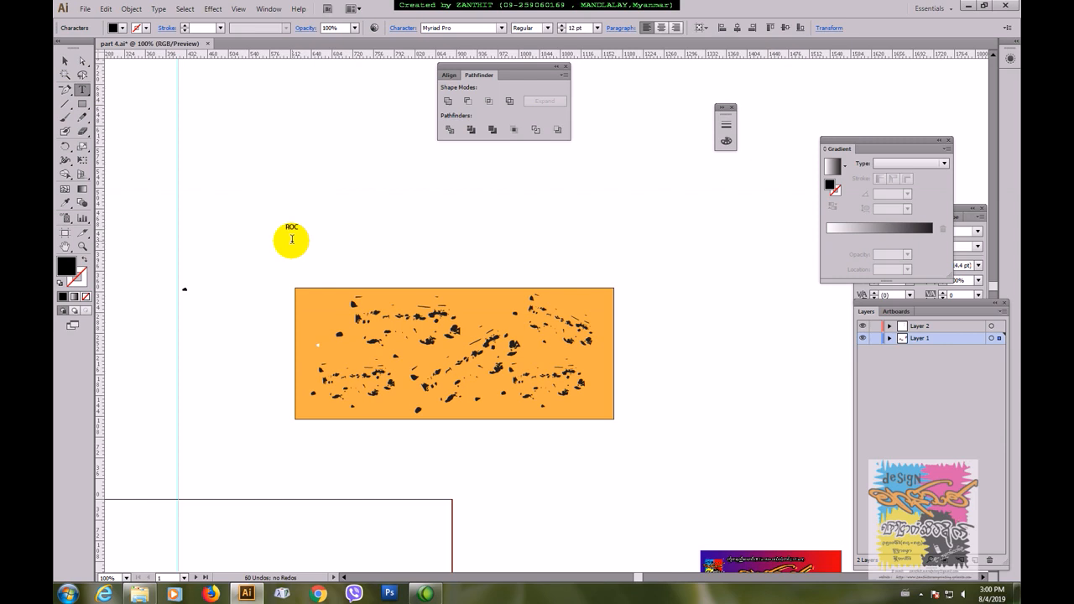
left_click(66, 61)
left_click_drag(304, 236, 567, 366)
left_click_drag(501, 348, 526, 400)
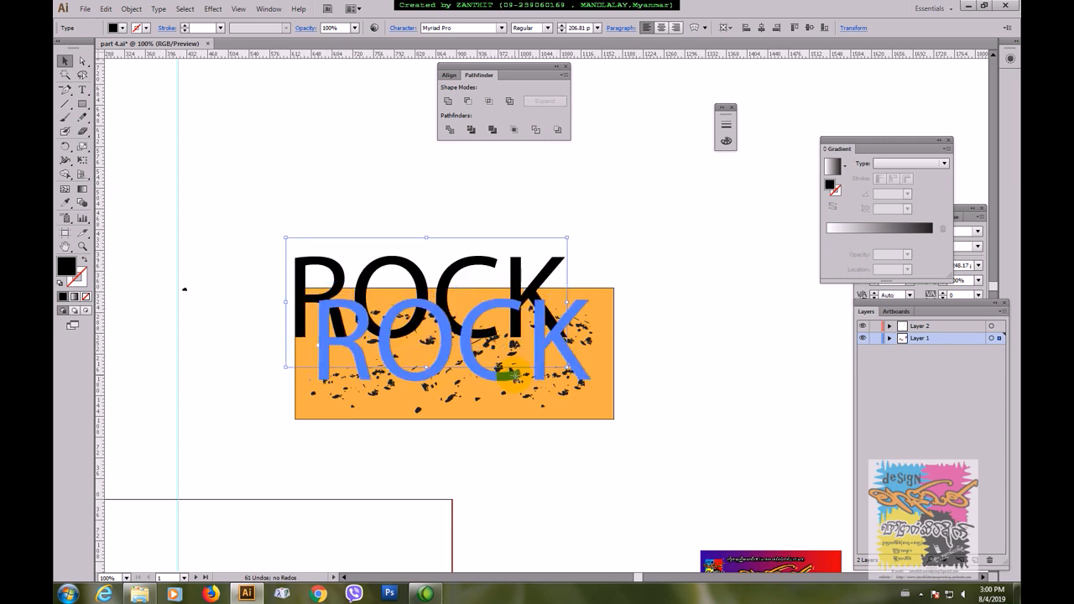
Step: Set the ROCK text's font to Arial Black and narrow the text to fit inside the orange rectangle
left_click(502, 28)
left_click(485, 28)
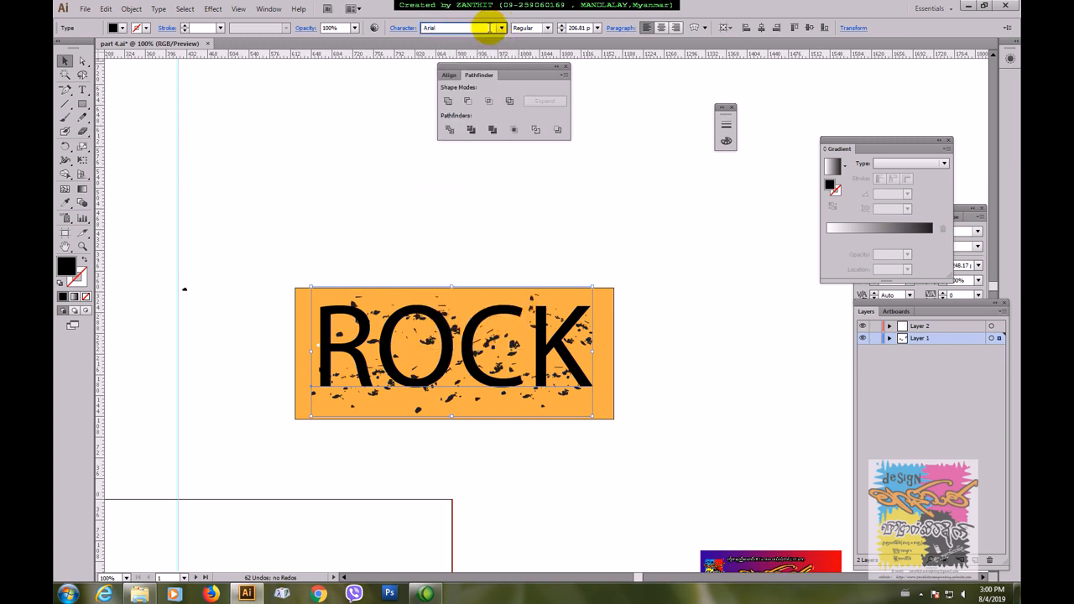
key("Return")
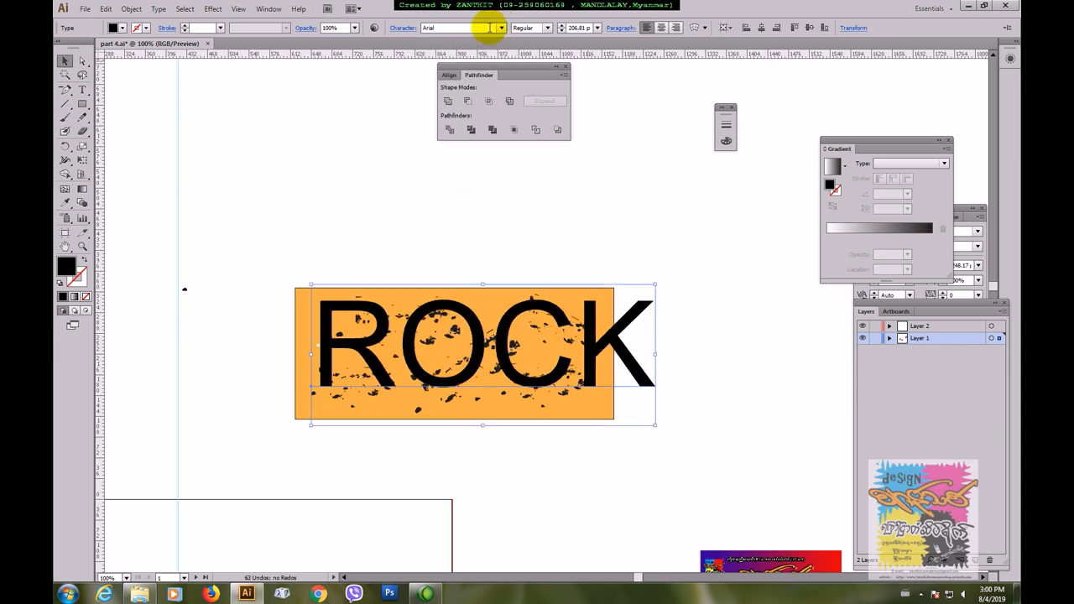
left_click(501, 28)
left_click(502, 28)
left_click(502, 29)
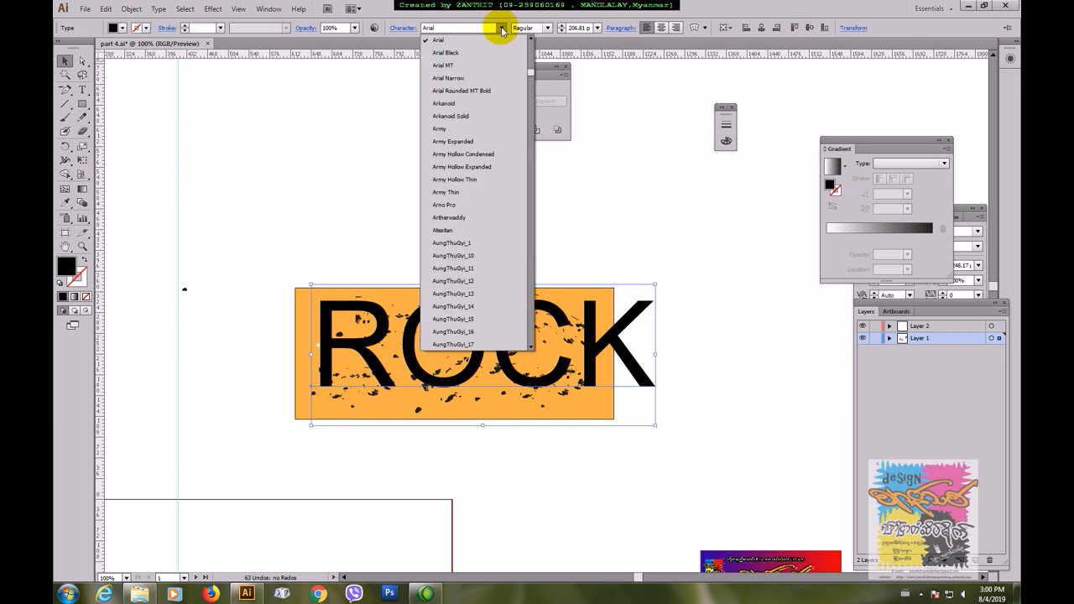
left_click(460, 53)
left_click_drag(693, 355, 577, 372)
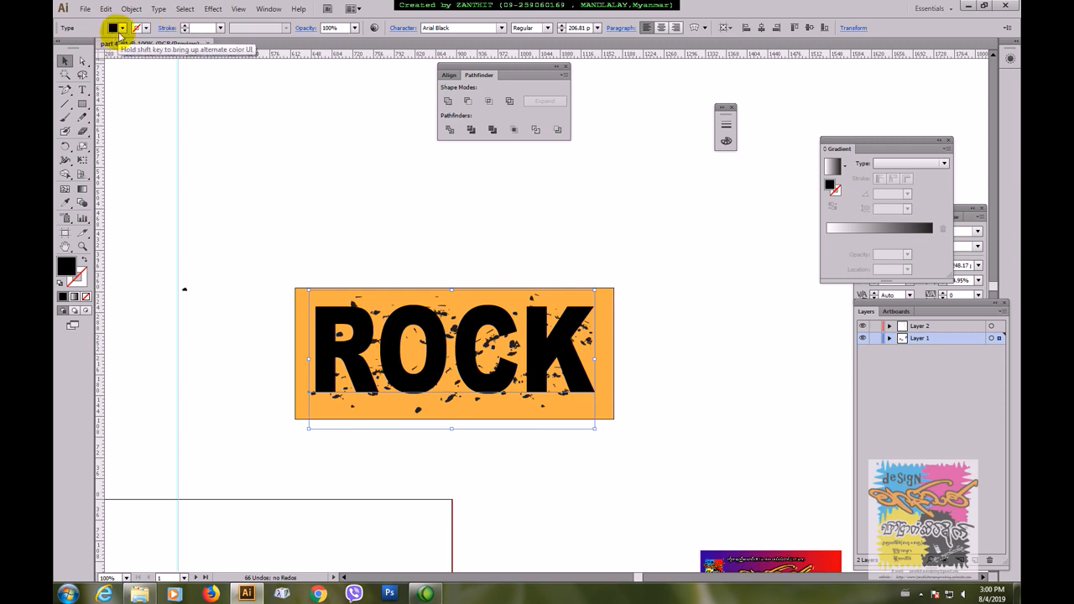
Step: Fill the ROCK text with white
left_click(120, 29)
left_click(75, 48)
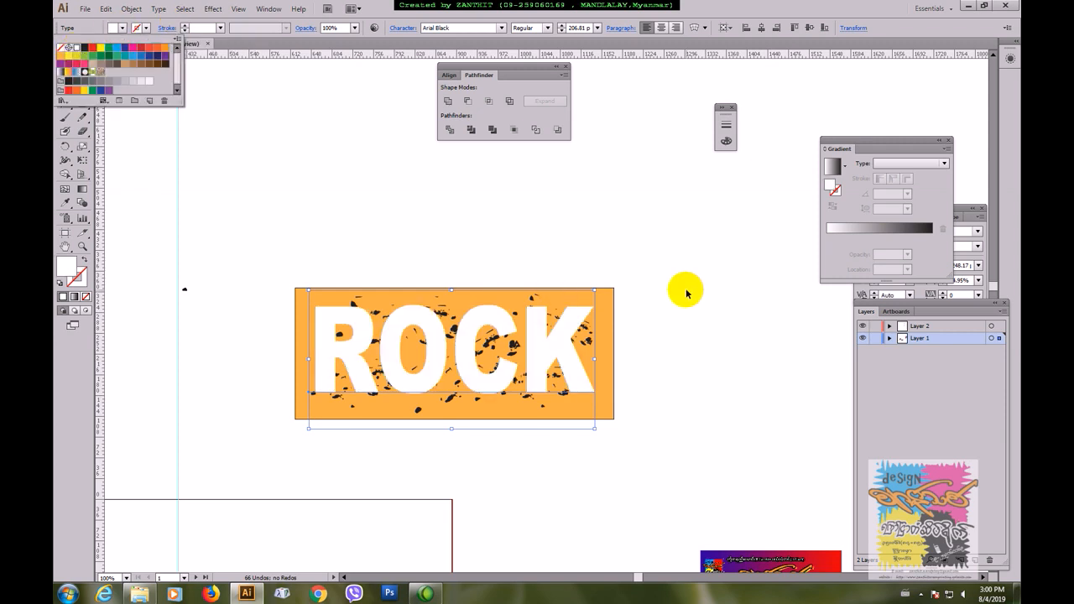
Step: Make an opacity mask from the ROCK text and the textured orange rectangle so the texture fills only the letters
left_click(677, 300)
left_click(675, 301)
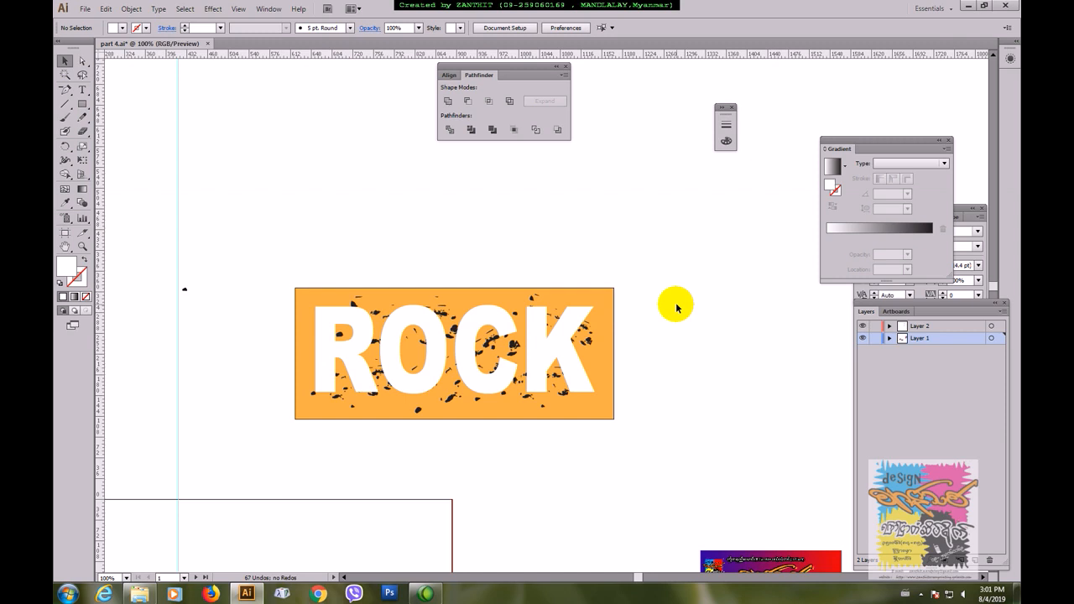
left_click_drag(237, 254, 665, 453)
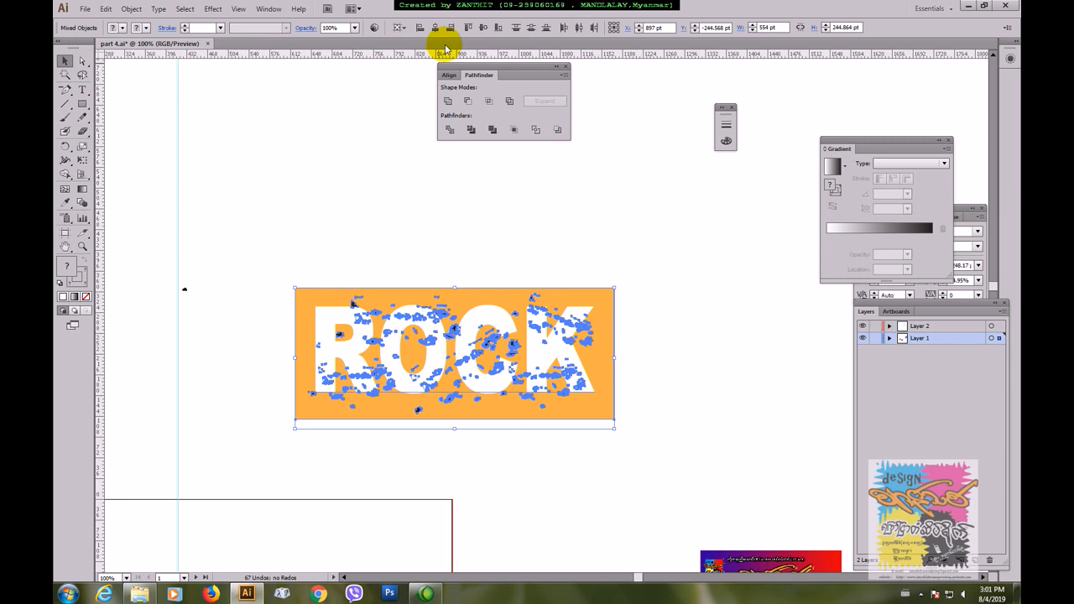
left_click(305, 28)
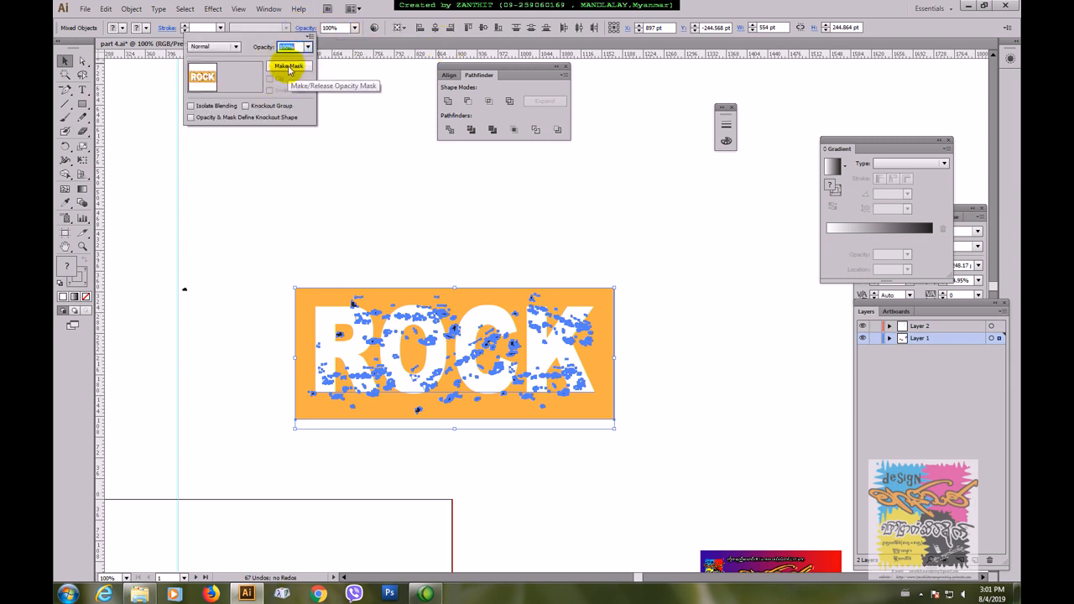
left_click(289, 67)
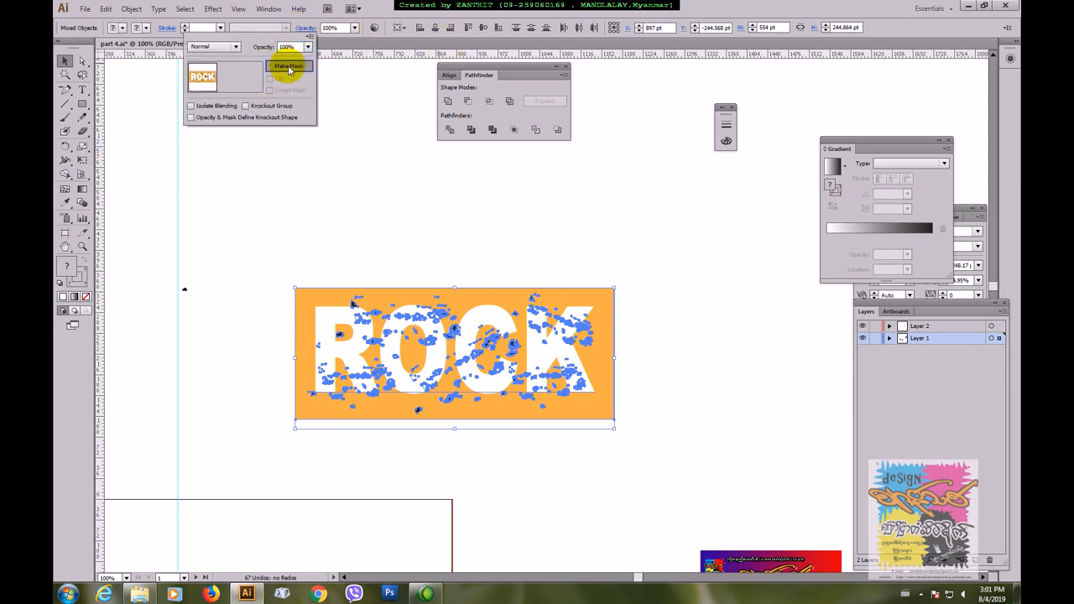
left_click(503, 305)
left_click(487, 257)
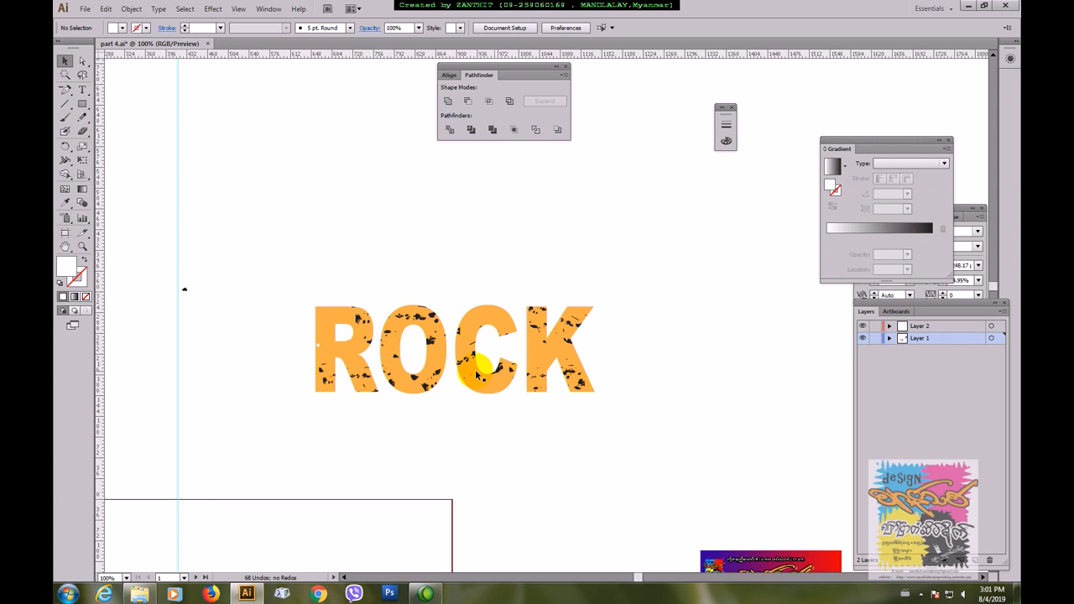
Step: Unlink the ROCK opacity mask, then reposition the textured rectangle inside the letters and resize it to about 607 × 181 pt
left_click(324, 307)
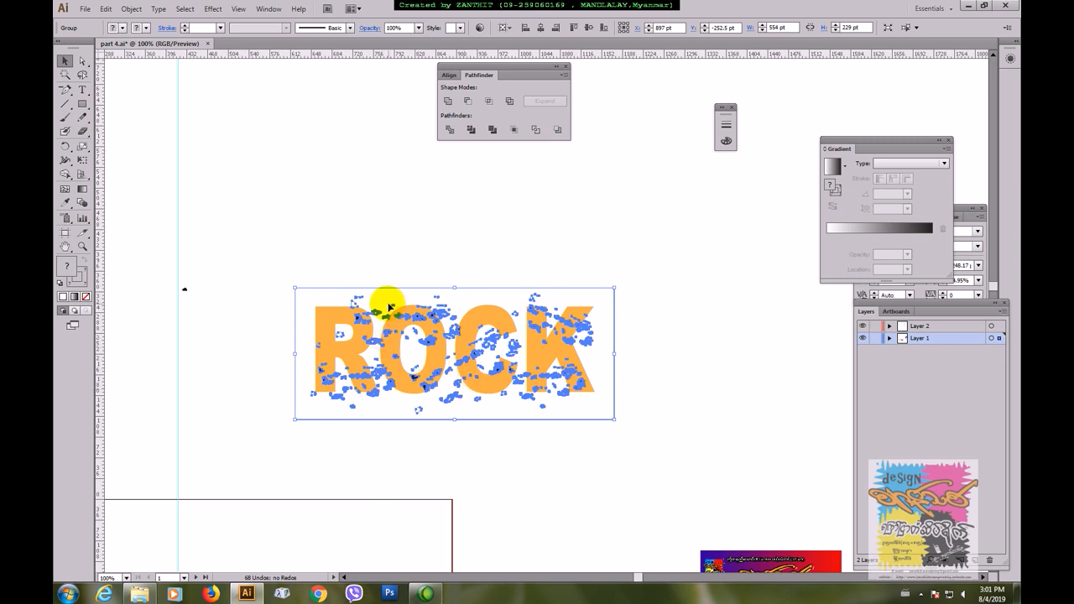
left_click(372, 31)
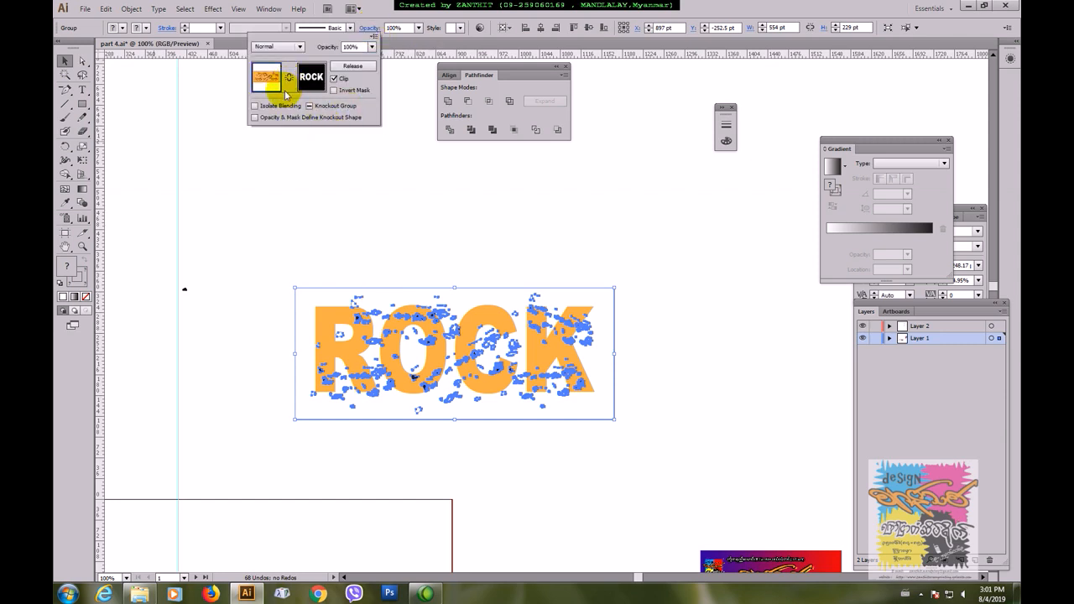
left_click(428, 344)
left_click_drag(428, 344, 414, 344)
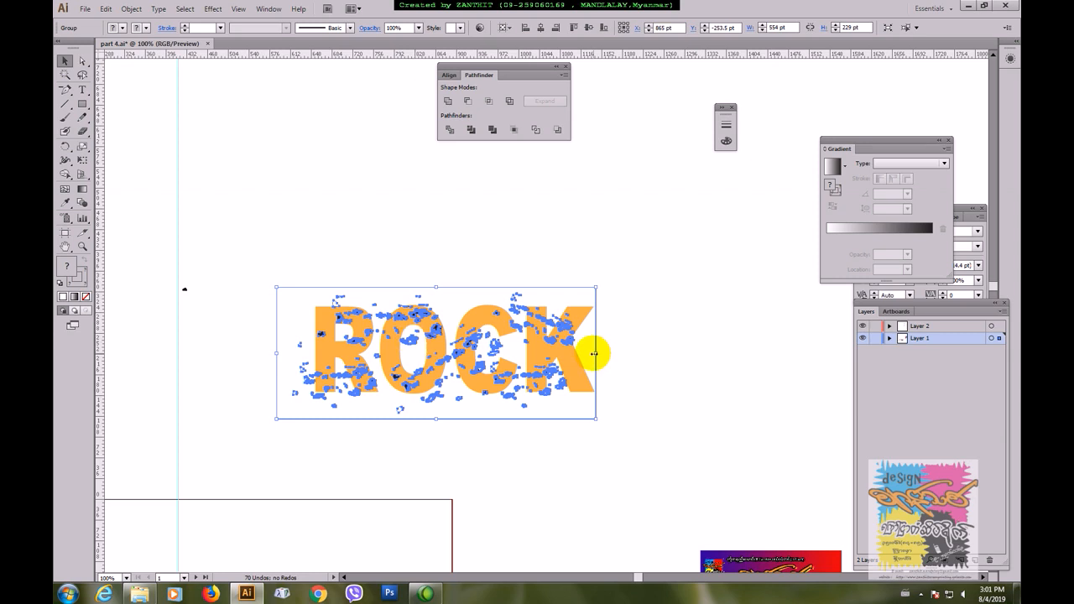
left_click_drag(596, 354, 626, 353)
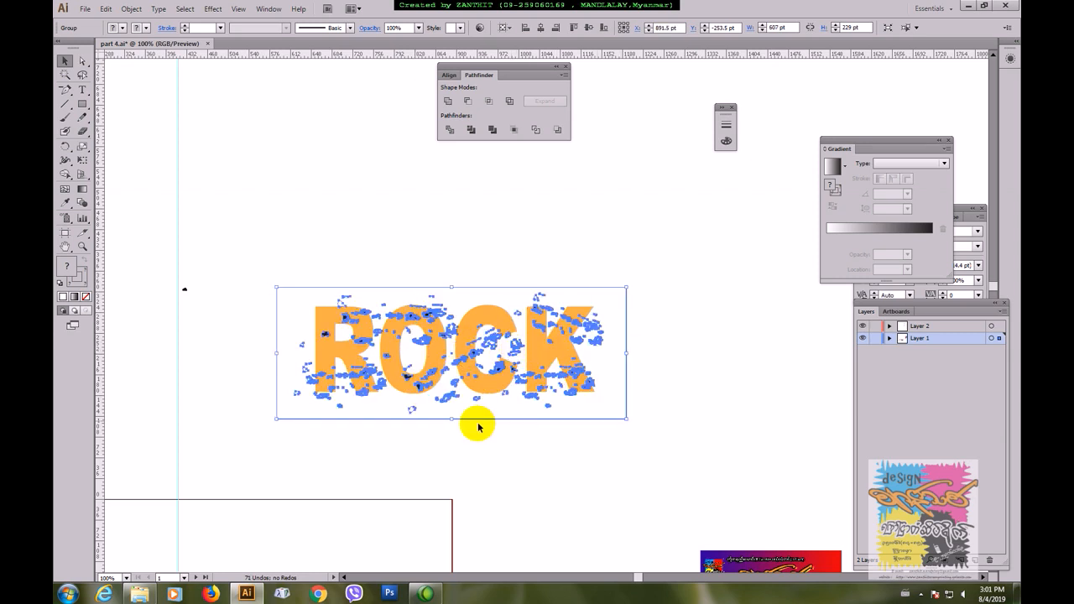
left_click_drag(450, 418, 449, 406)
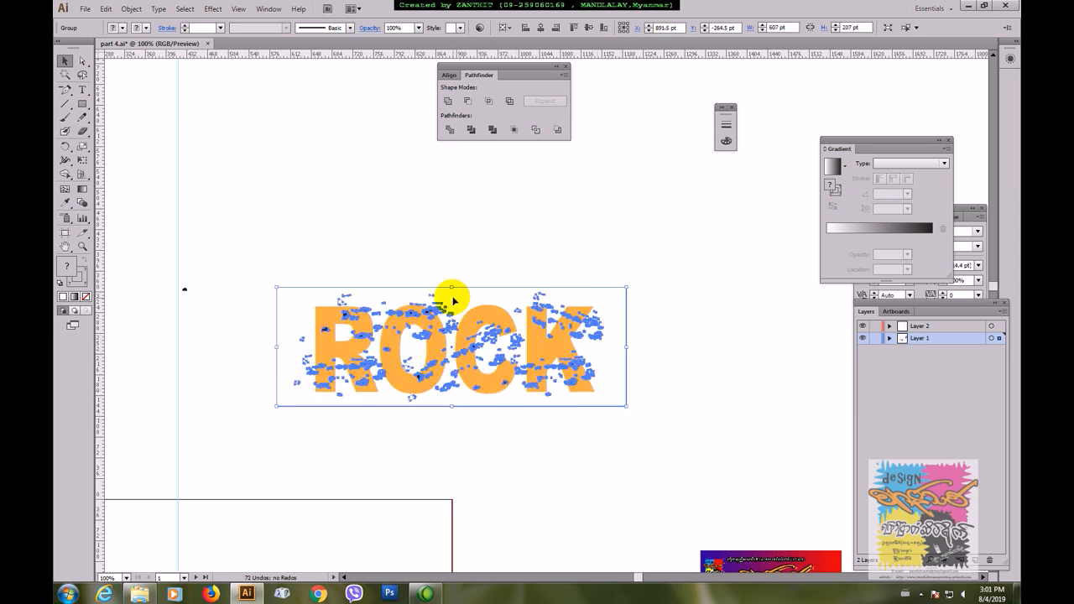
left_click_drag(452, 288, 448, 301)
left_click_drag(422, 337, 420, 325)
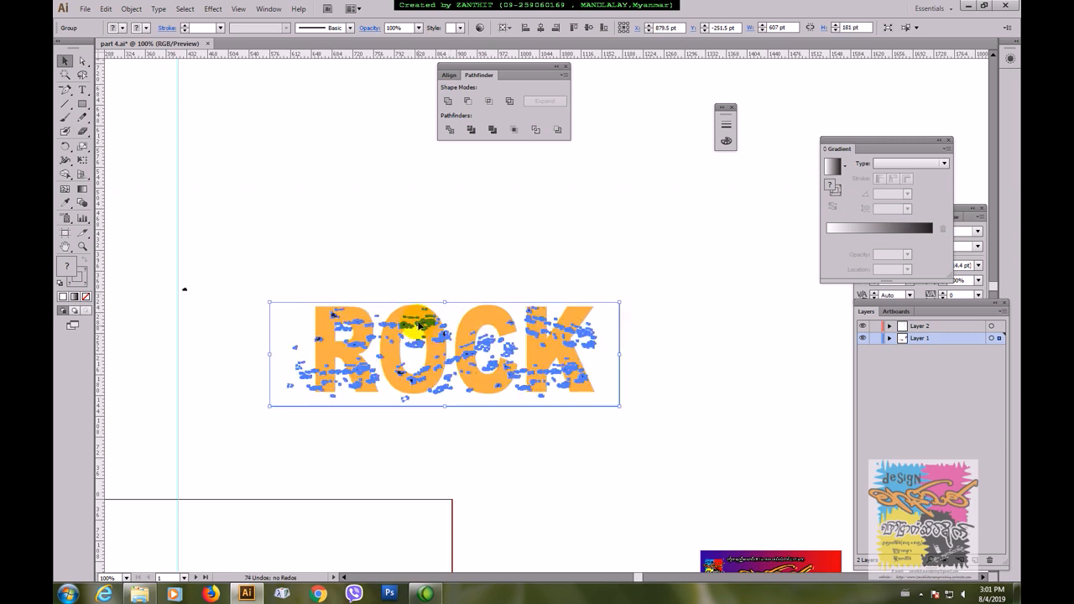
left_click(388, 140)
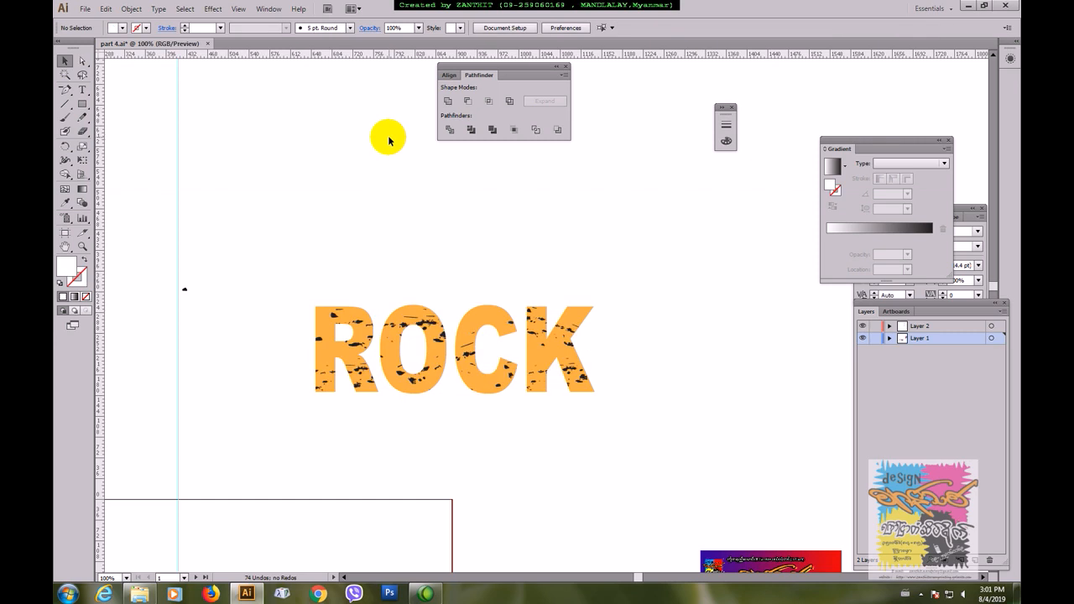
Step: Relink the opacity mask to the textured ROCK artwork
left_click_drag(264, 270, 579, 405)
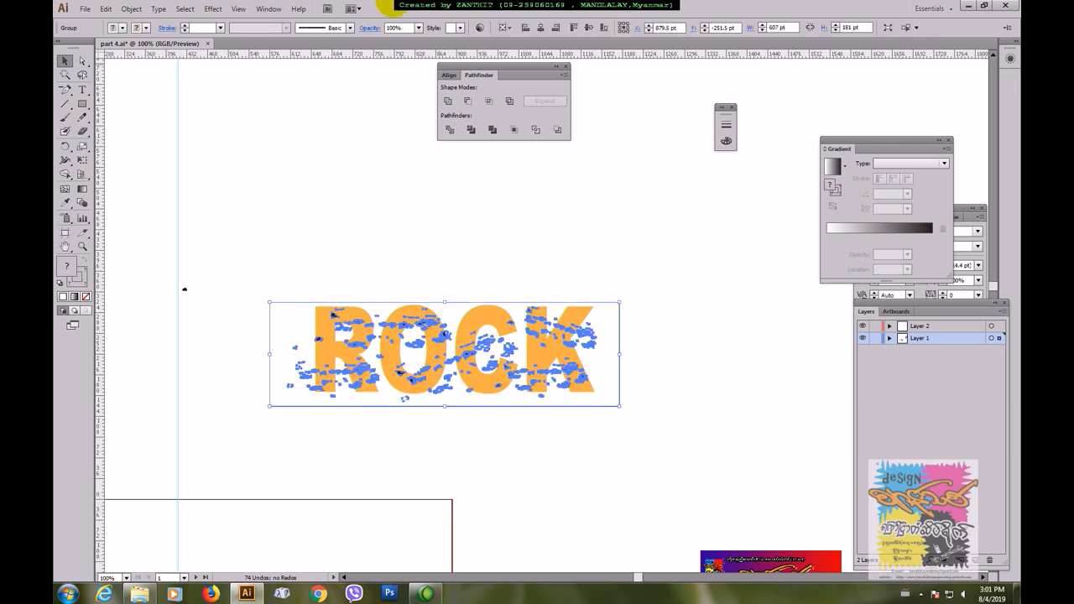
left_click(370, 29)
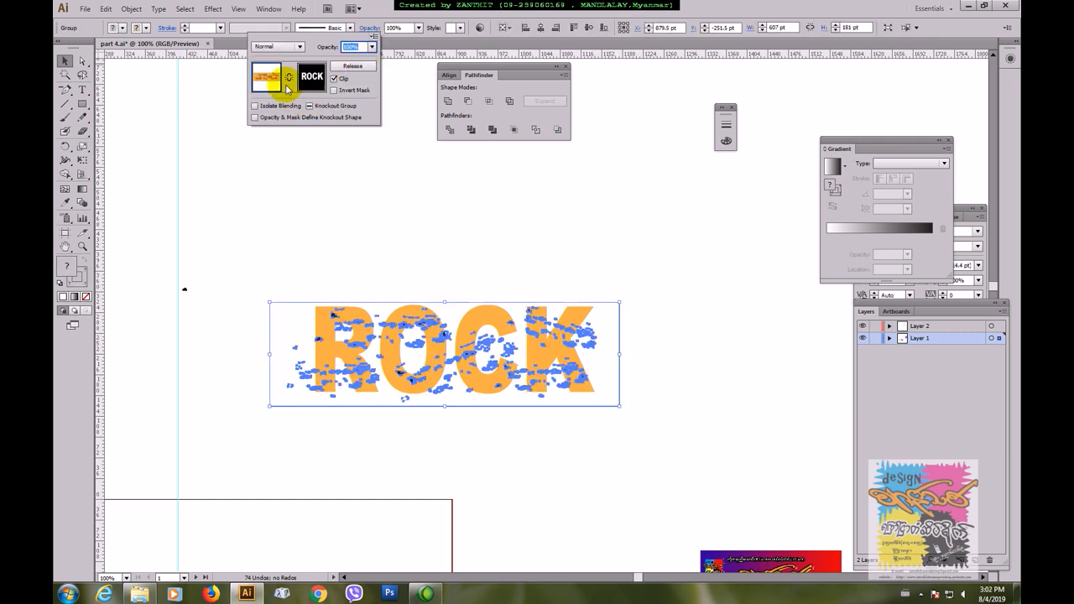
left_click(352, 236)
left_click(352, 289)
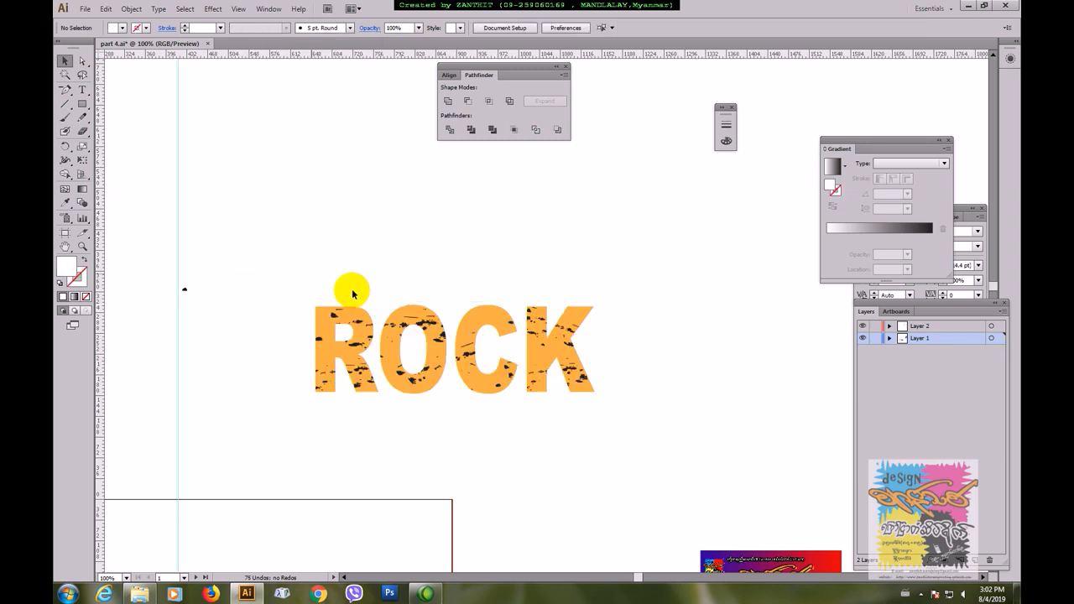
Step: Move the textured ROCK lettering from above the T-shirt to beside the Union Jack guitar
key("ctrl+minus")
key("ctrl+minus")
key("ctrl+minus")
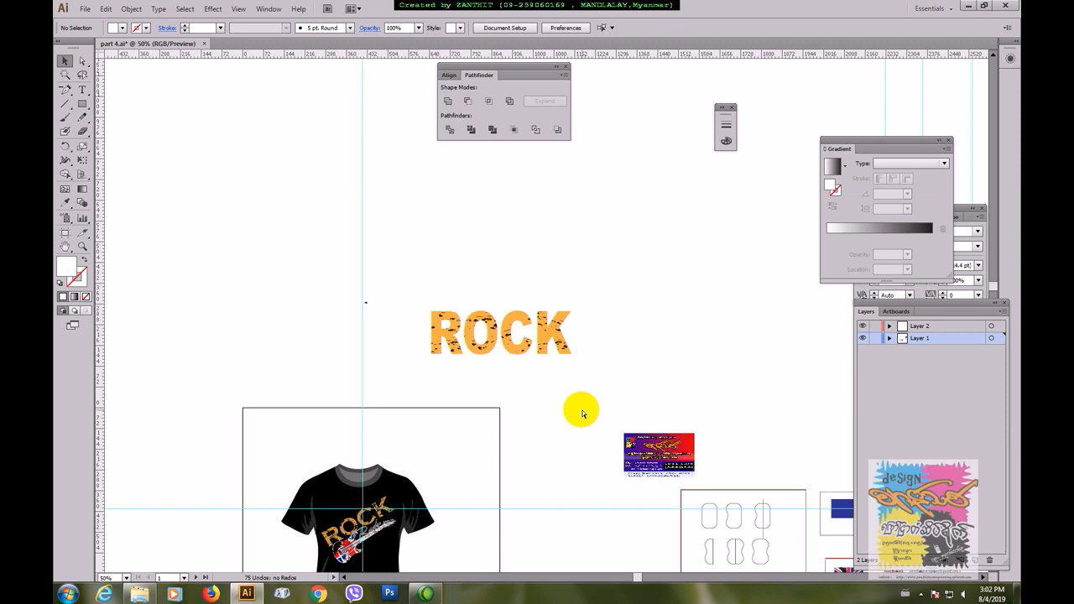
left_click_drag(584, 419, 371, 313)
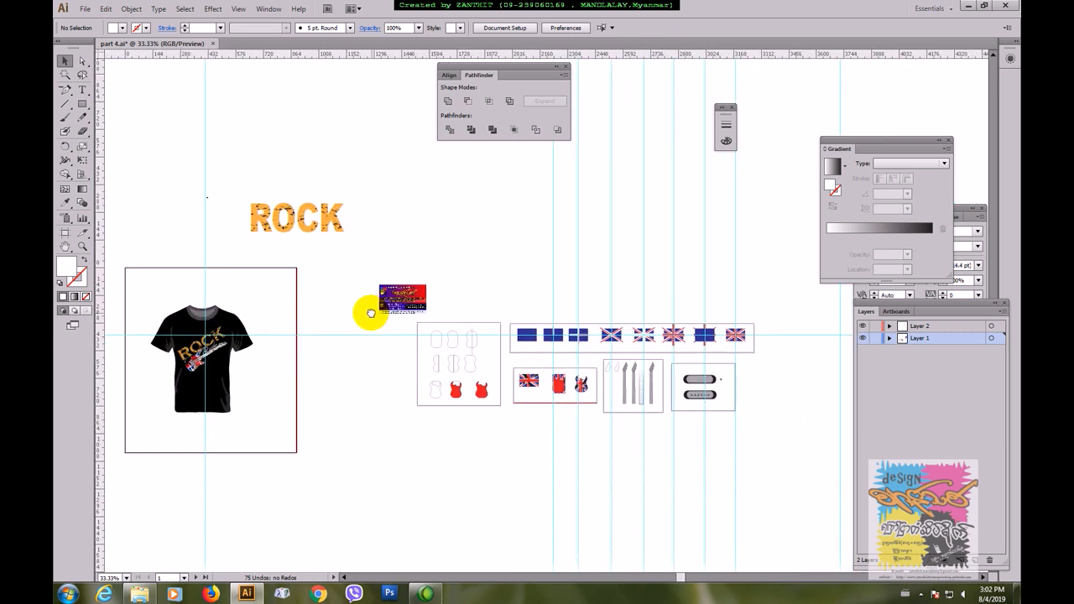
mouse_move(378, 461)
left_mouse_down()
mouse_move(499, 334)
mouse_move(623, 465)
mouse_move(394, 463)
left_mouse_up()
left_click_drag(736, 454, 428, 382)
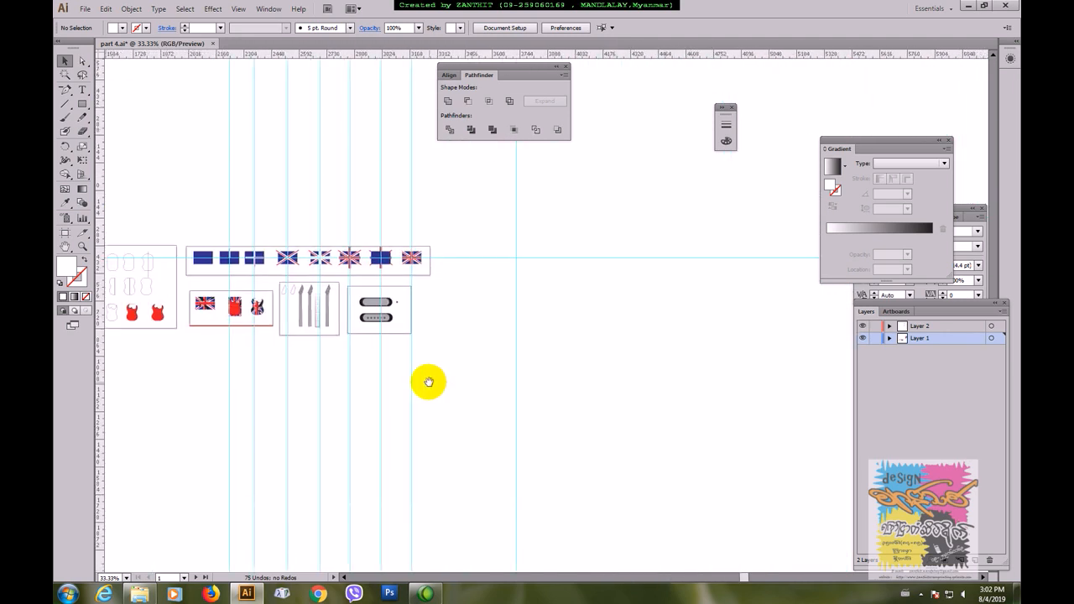
key("ctrl+minus")
key("ctrl+minus")
key("ctrl+minus")
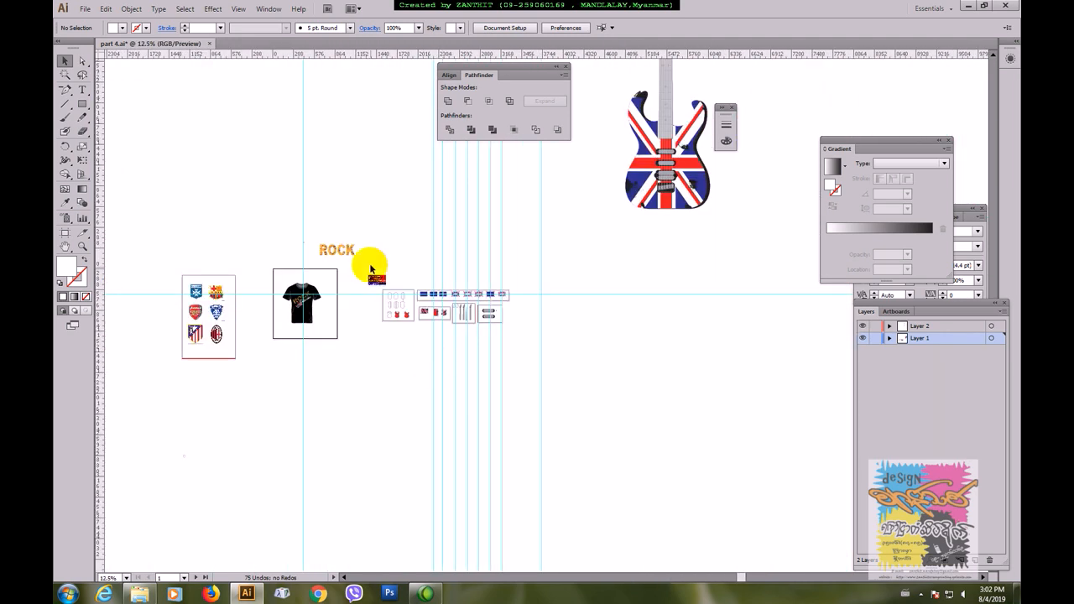
left_click_drag(709, 341, 611, 481)
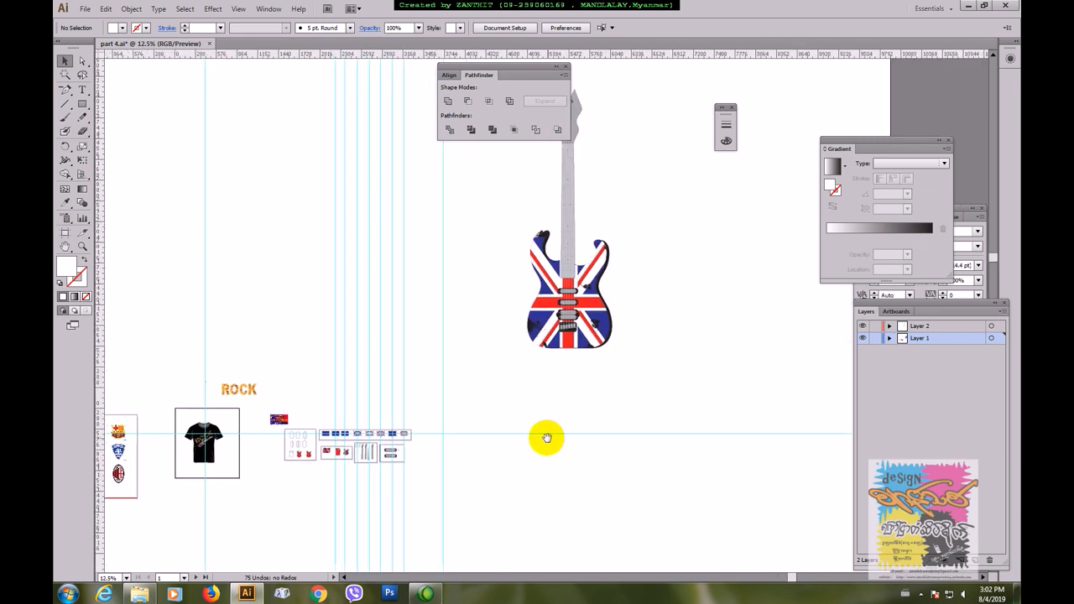
left_click(239, 388)
left_click_drag(242, 390, 516, 199)
Step: Group all the guitar parts and rotate the guitar about 60° clockwise so its neck points up to the right
left_click_drag(693, 252, 579, 374)
left_click_drag(442, 185, 561, 496)
left_click_drag(594, 324, 657, 507)
left_click_drag(439, 187, 508, 475)
key("ctrl+g")
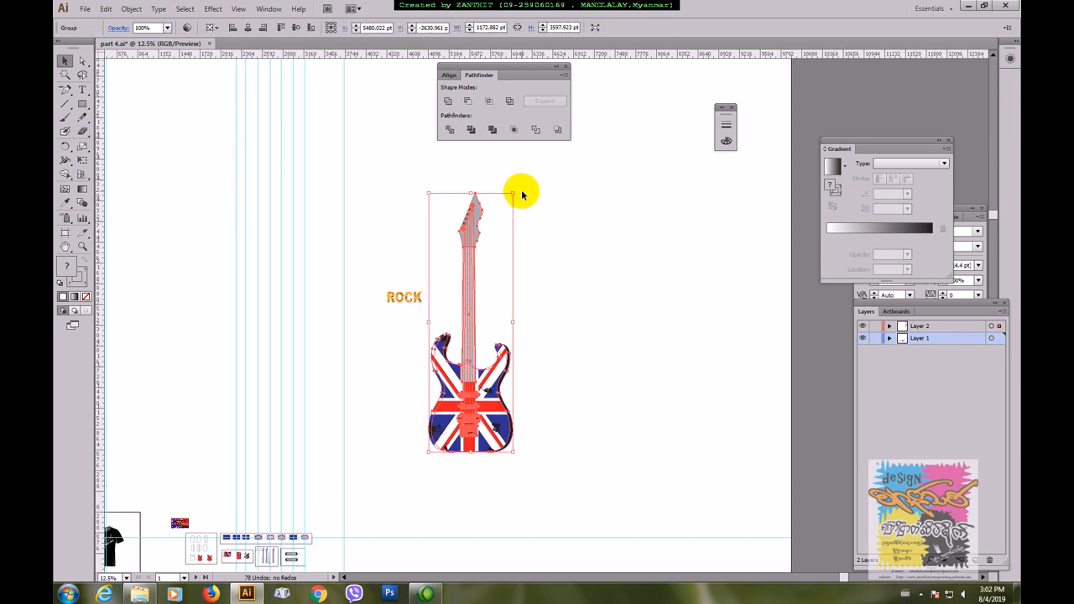
left_click_drag(518, 191, 650, 401)
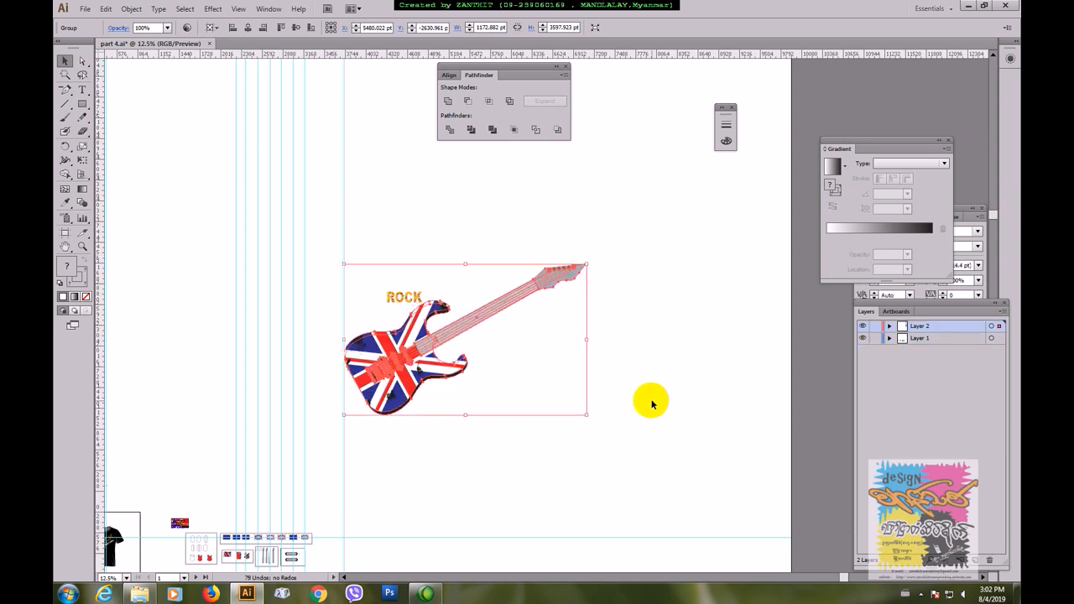
left_click_drag(546, 364, 530, 437)
Step: Enlarge the ROCK lettering to about 2001 × 595 pt and tilt it parallel to the guitar neck, just above the body
left_click(466, 328)
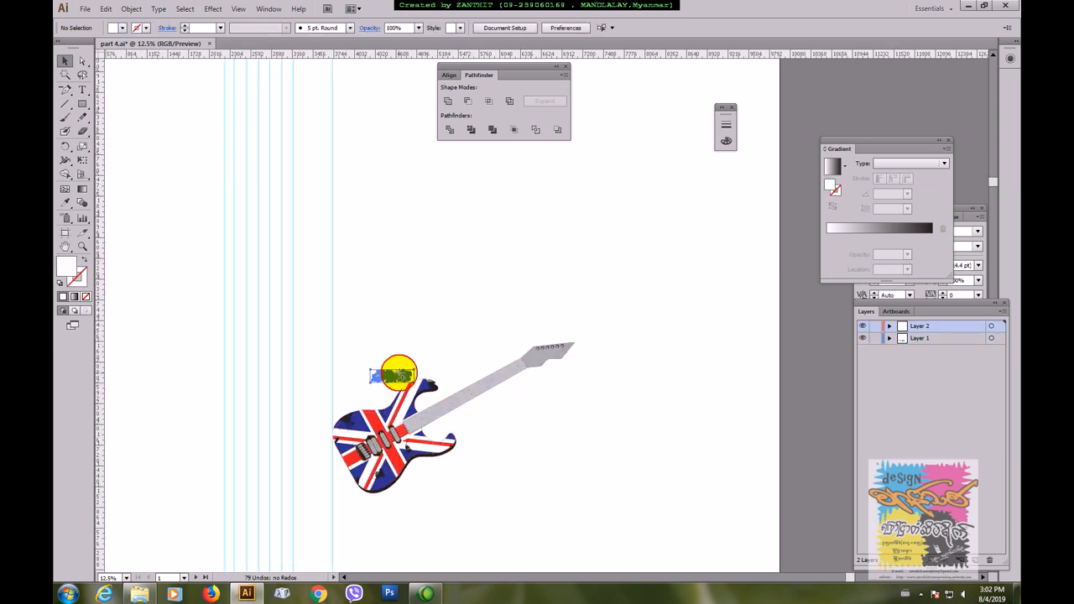
left_click_drag(427, 352, 473, 295)
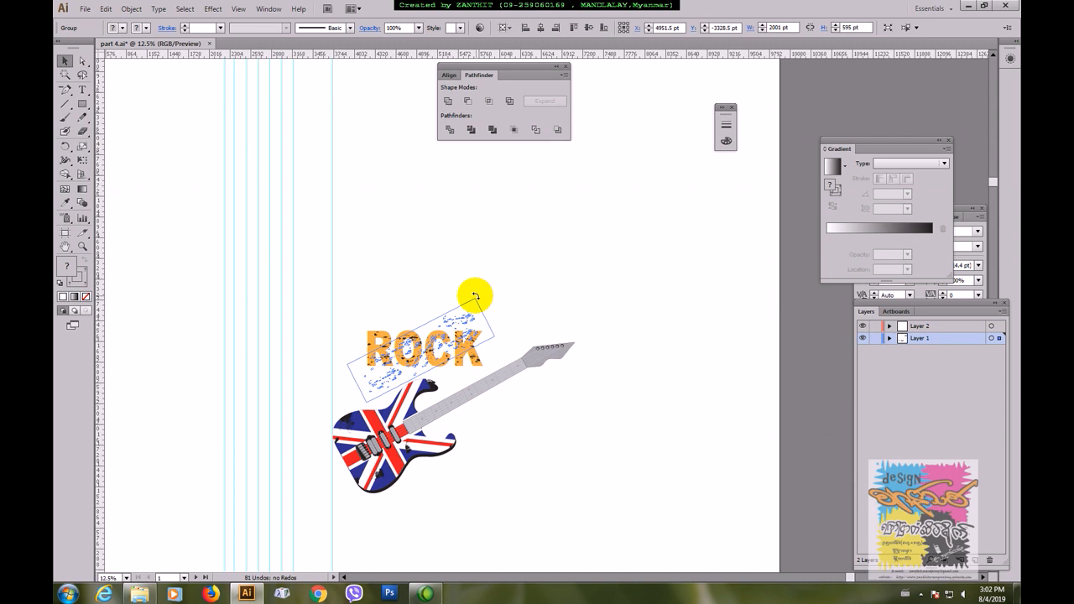
left_click(515, 300)
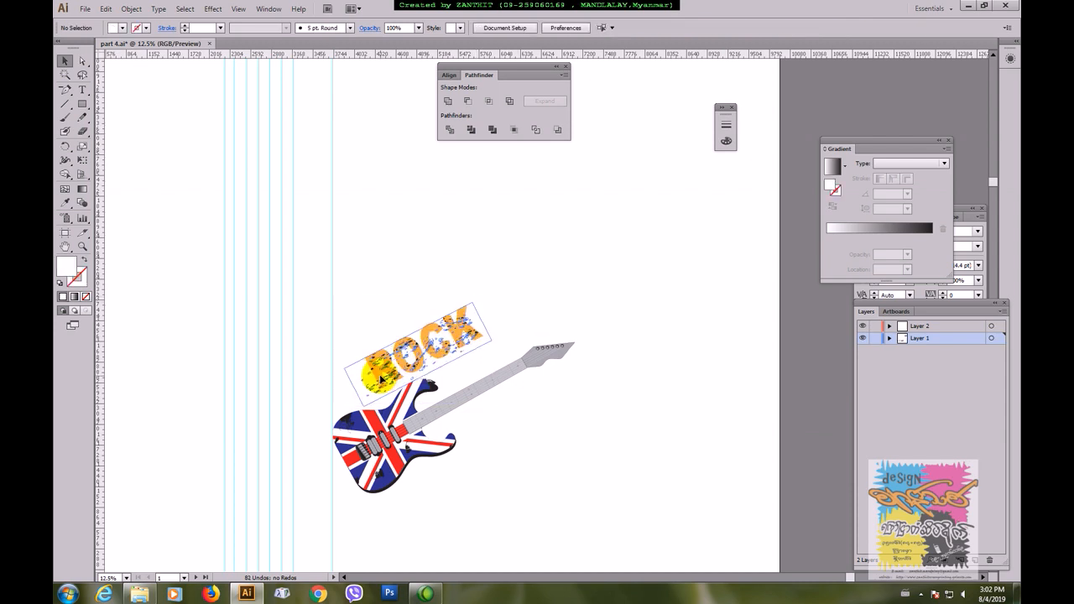
left_click(385, 376)
left_click_drag(496, 302, 492, 295)
left_click(477, 339)
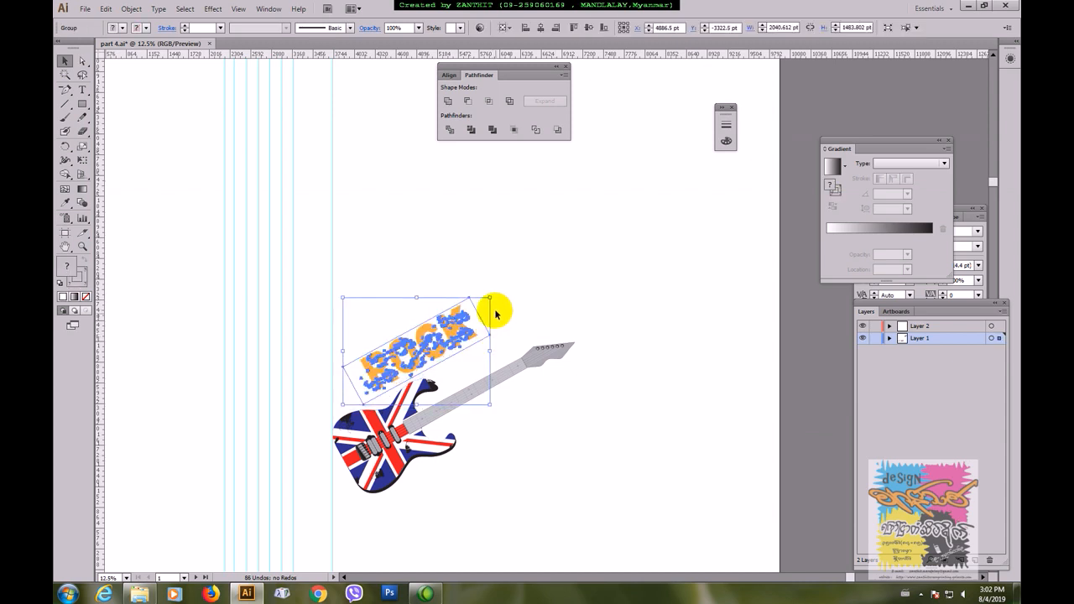
left_click(495, 291)
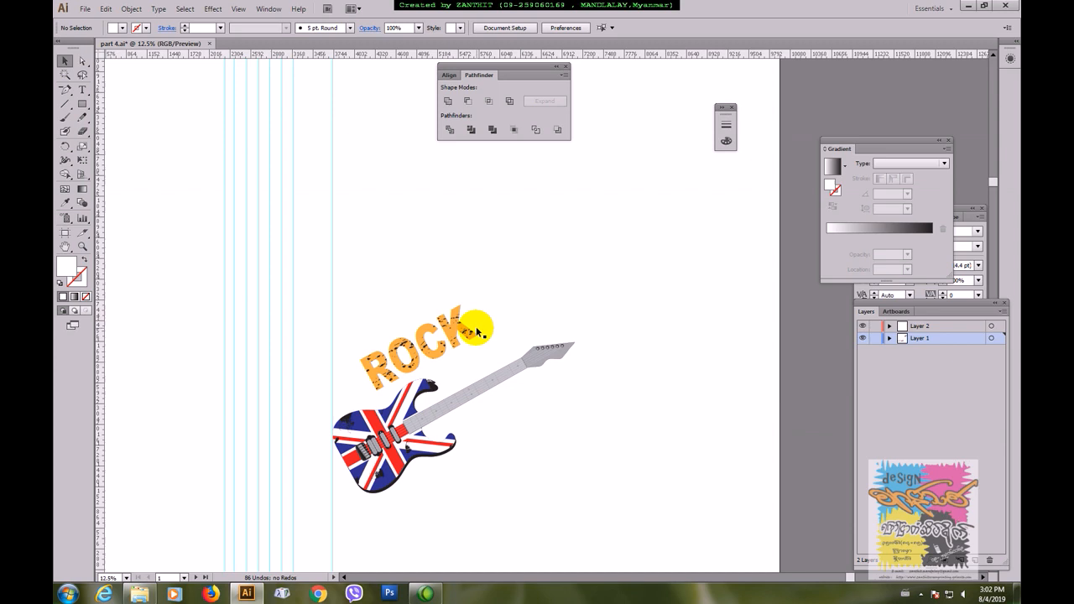
left_click(475, 320)
left_click_drag(494, 295, 574, 321)
left_click(571, 331)
Step: Move the guitar and the ROCK lettering together to the right and slightly down
left_click_drag(365, 288, 554, 475)
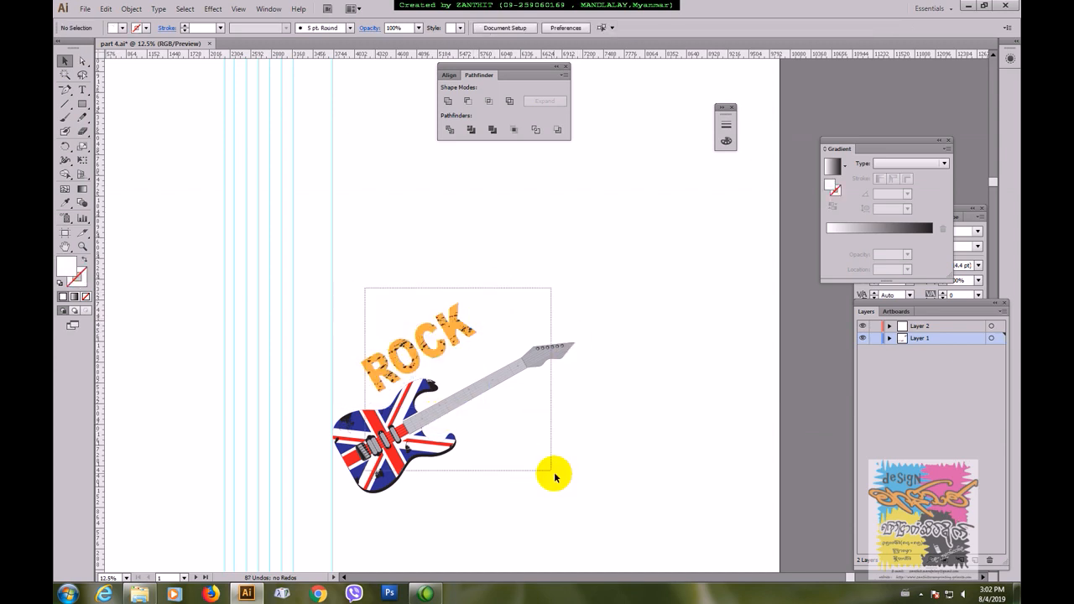
left_click_drag(532, 364, 617, 384)
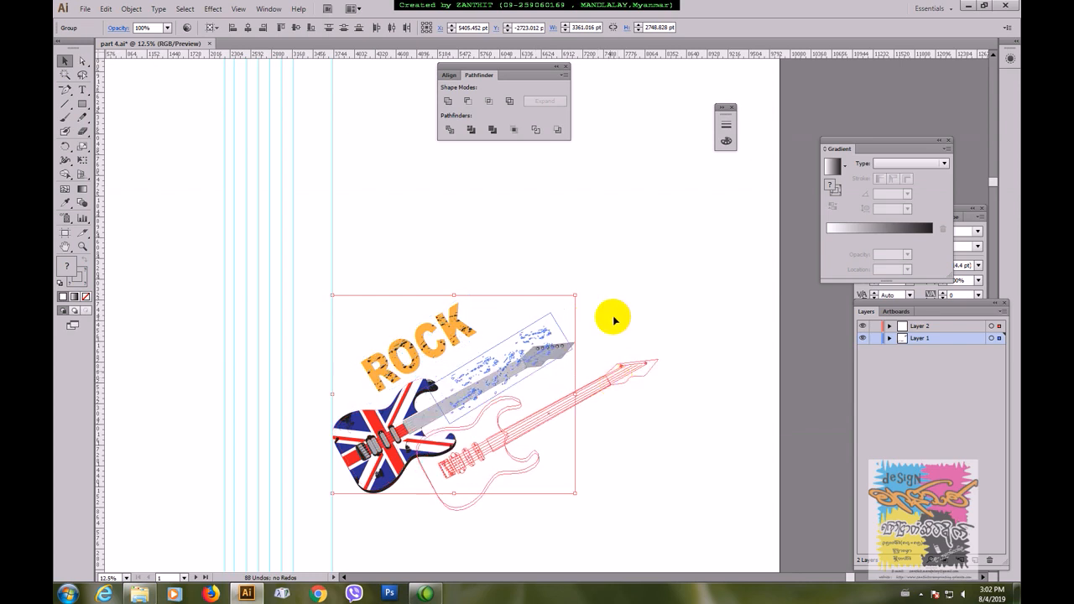
left_click(623, 317)
Step: Draw a rectangle of about 4712 × 4256 pt around the guitar and ROCK lettering and fill it with black
left_click(81, 103)
left_click_drag(366, 243, 705, 550)
left_click(64, 62)
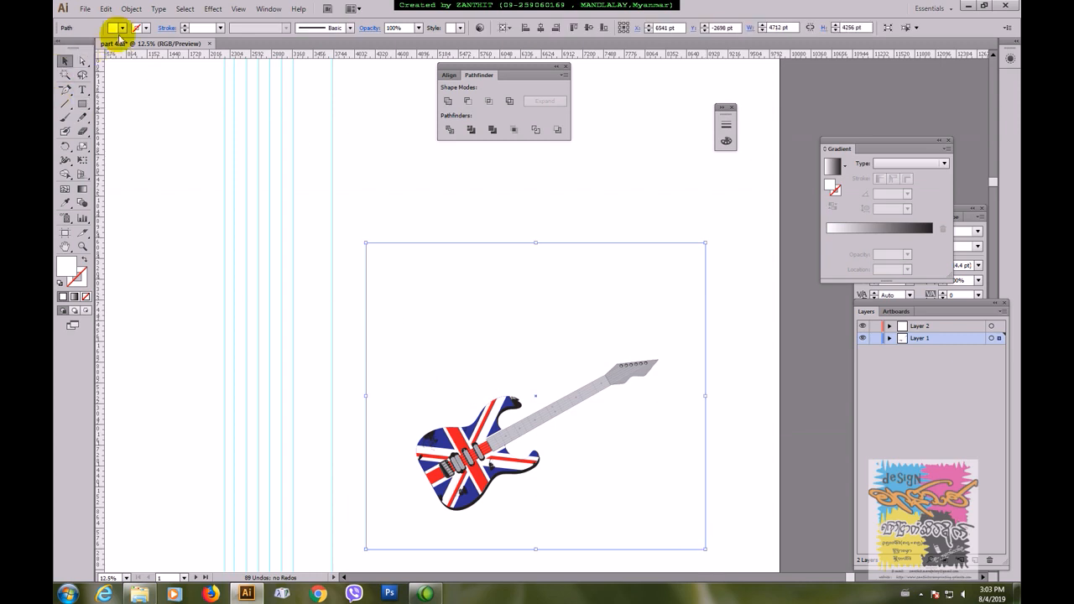
left_click(121, 28)
left_click(84, 48)
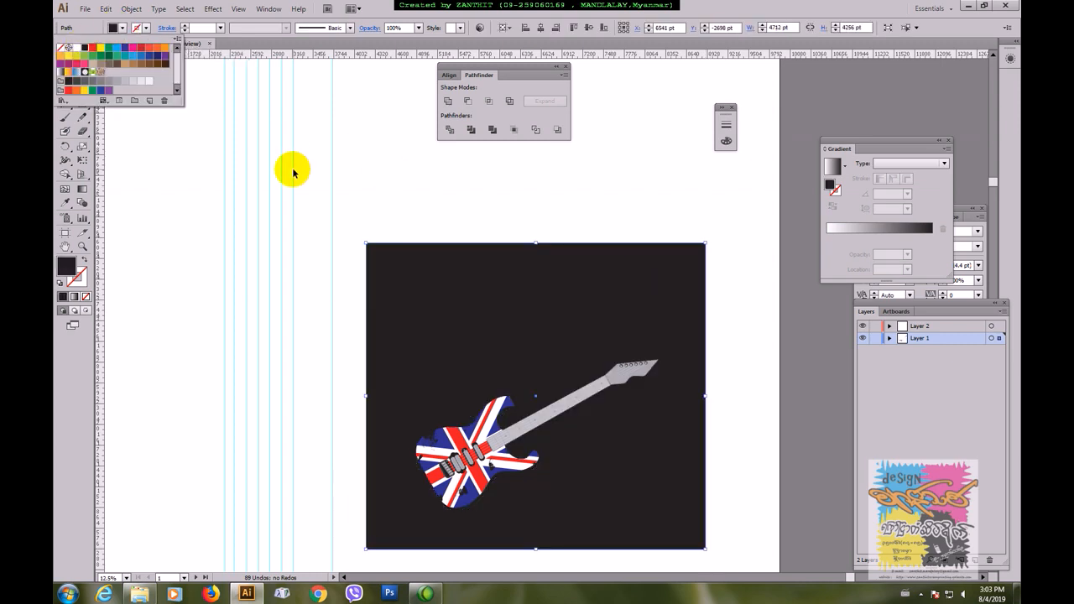
left_click(403, 206)
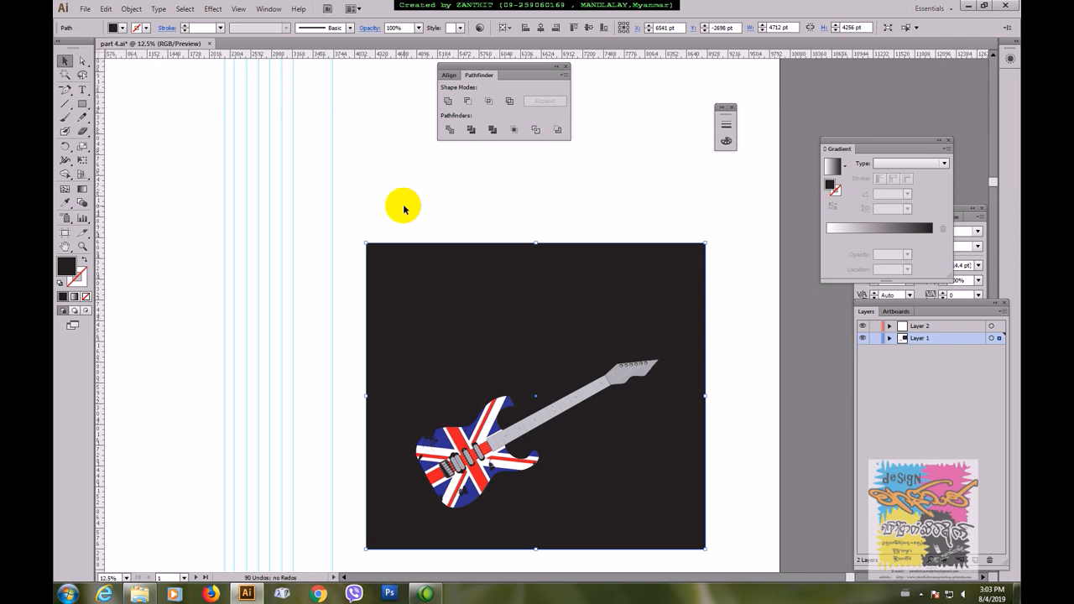
Step: Arrange the black rectangle behind the ROCK lettering as a background for the artwork
key("ctrl+v")
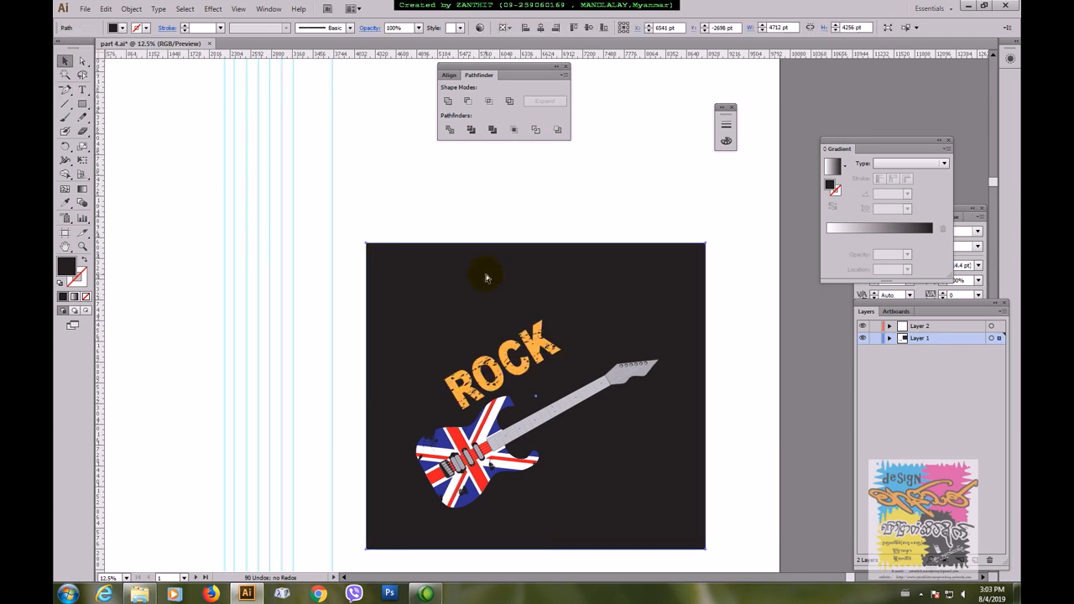
left_click(622, 206)
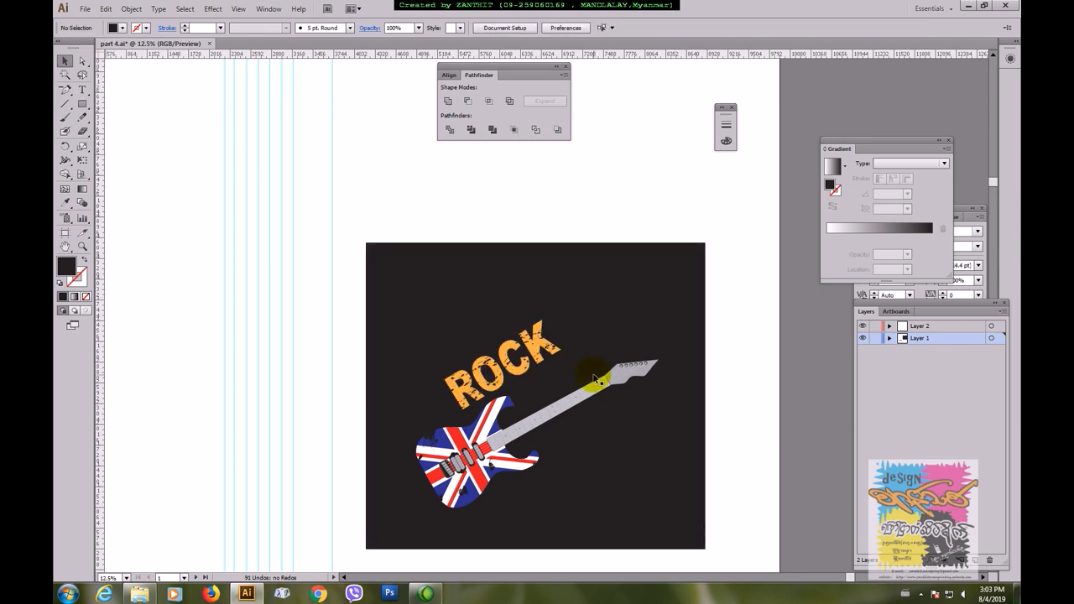
key("ctrl+plus")
left_click_drag(680, 408, 534, 345)
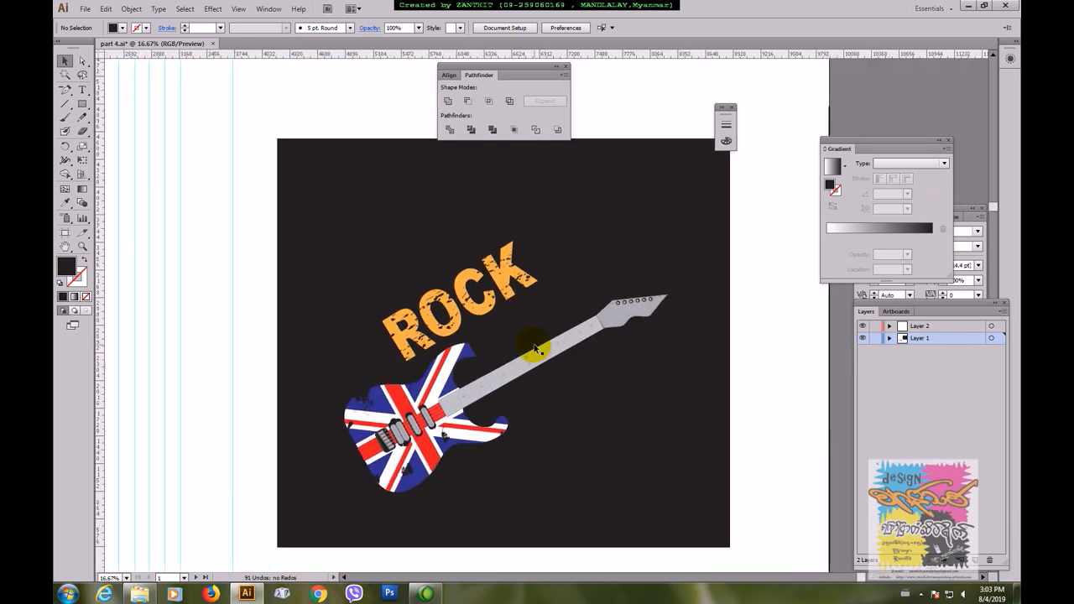
key("ctrl+plus")
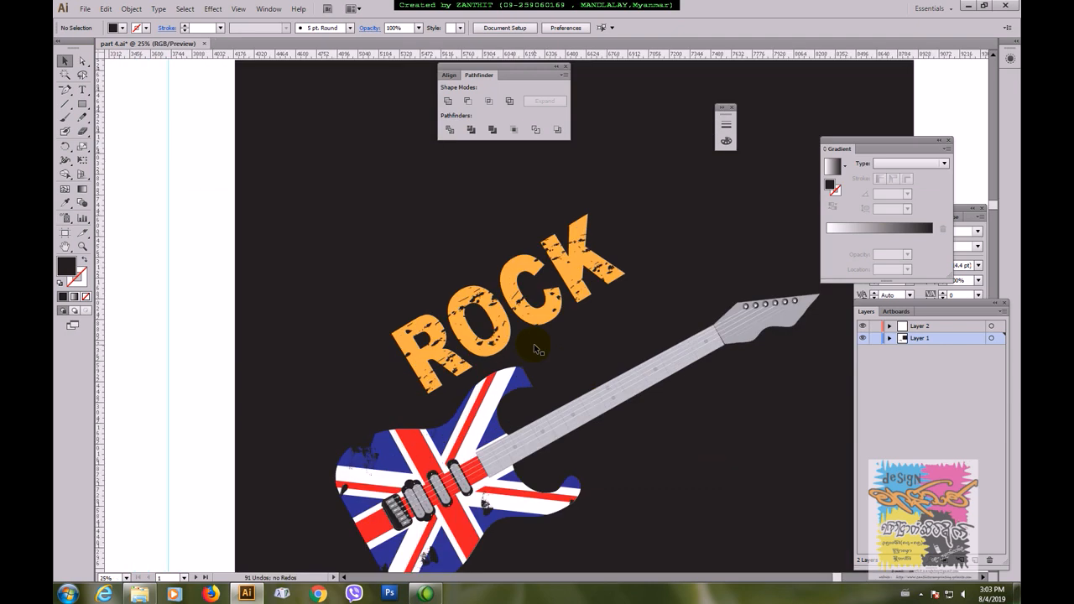
left_click(82, 90)
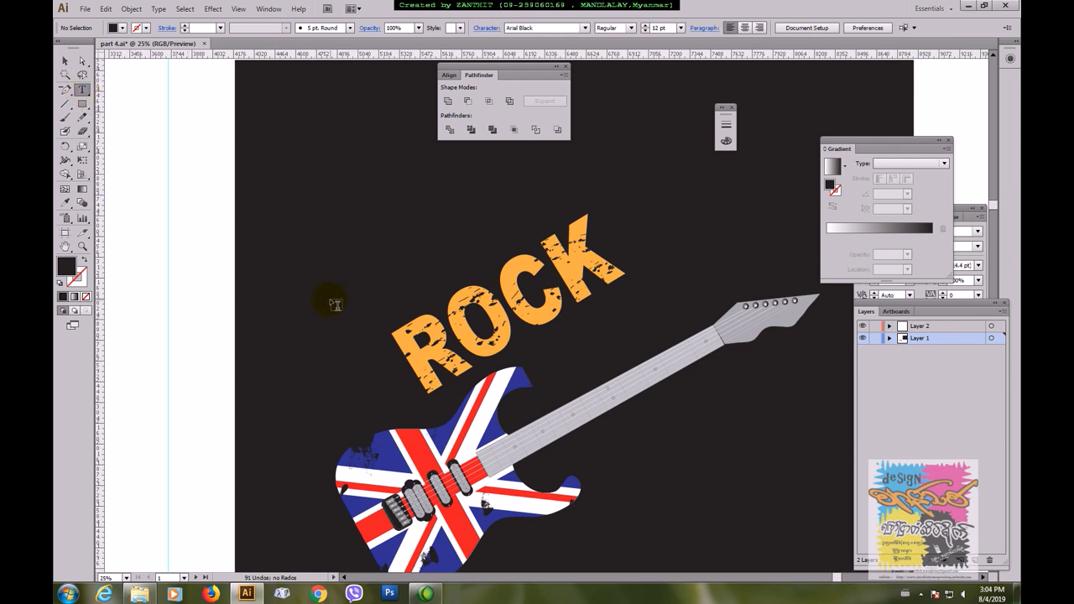
left_click(65, 118)
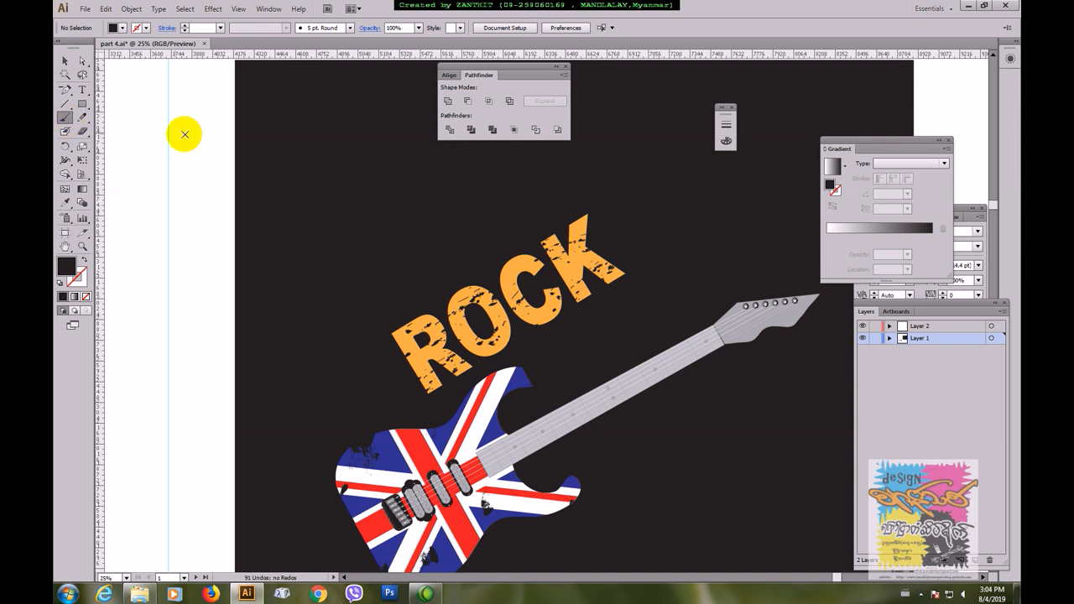
key("Tab")
key("Tab")
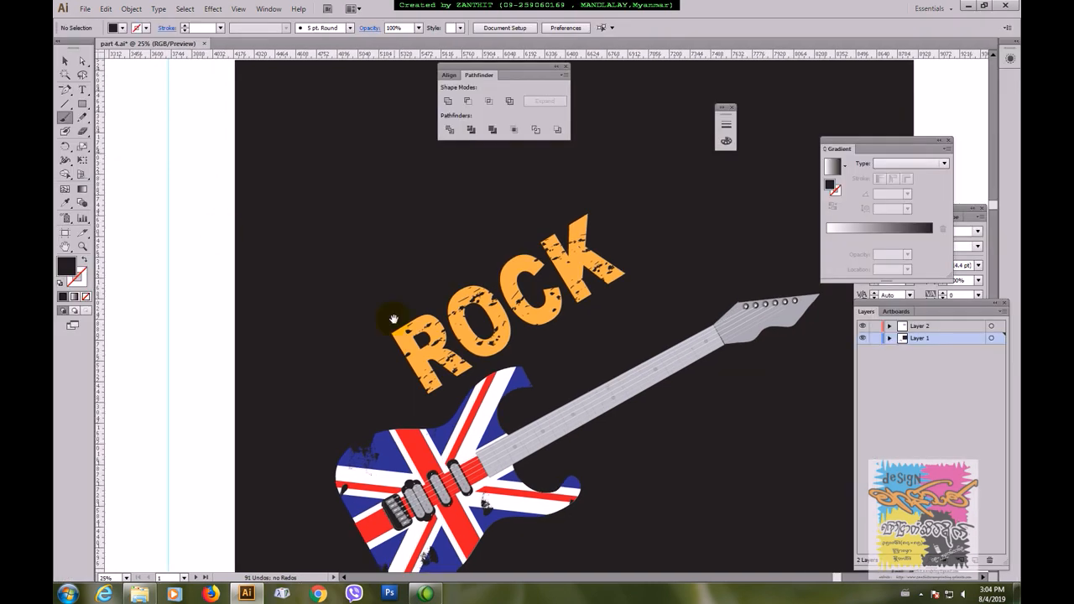
left_click_drag(411, 318, 241, 284)
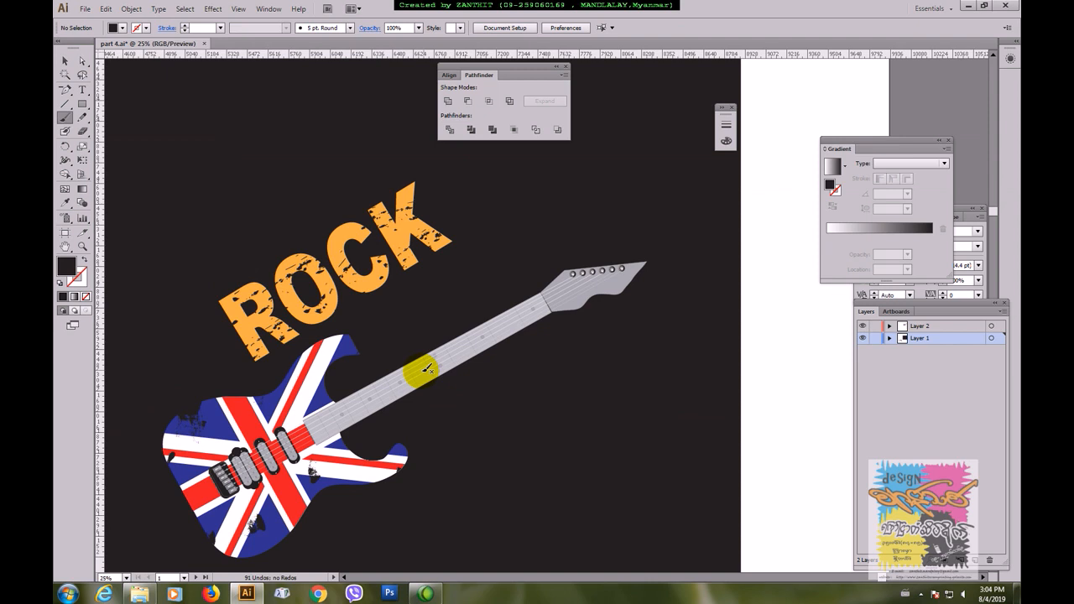
left_click(122, 29)
left_click(122, 29)
Step: Draw a thin black leaf-shaped stroke with pointed ends, about 508 × 52 pt, in the blank area beside the artwork with the Pen tool
left_click_drag(159, 341, 510, 265)
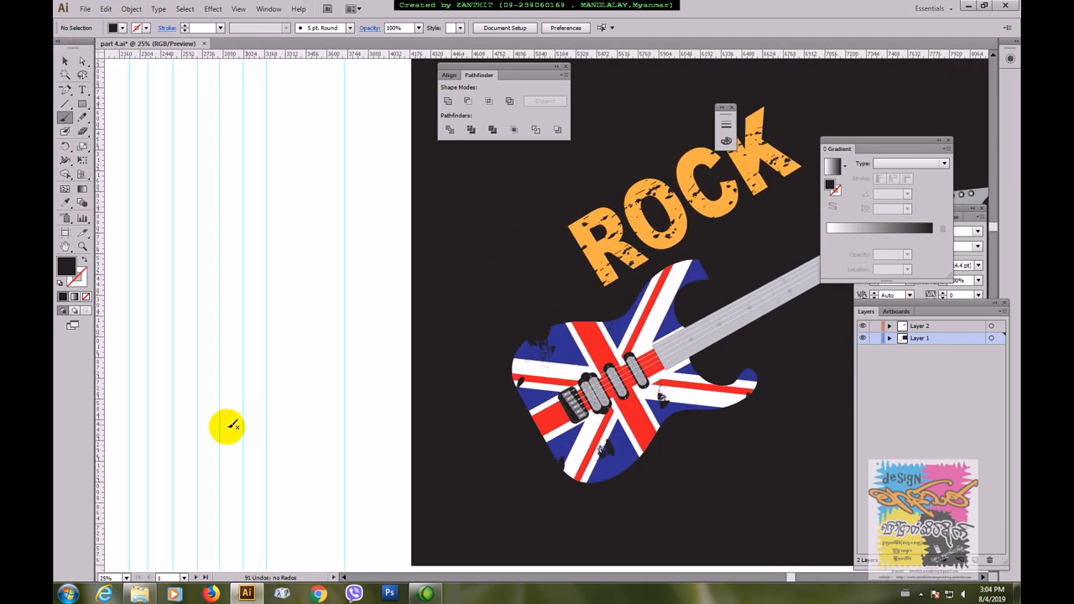
left_click_drag(225, 427, 280, 408)
left_click_drag(199, 403, 274, 380)
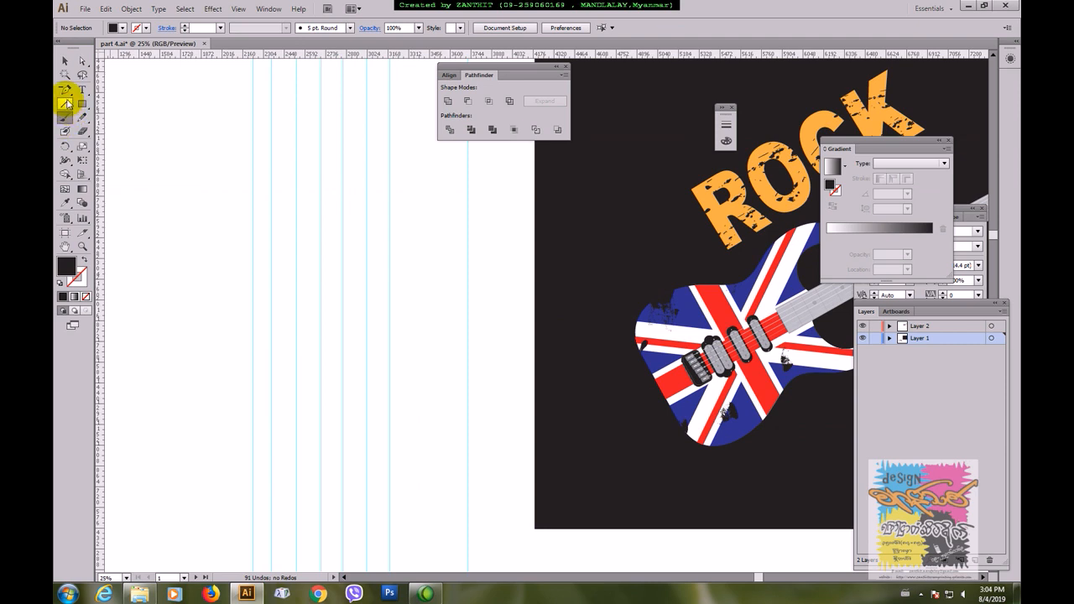
left_click(67, 103)
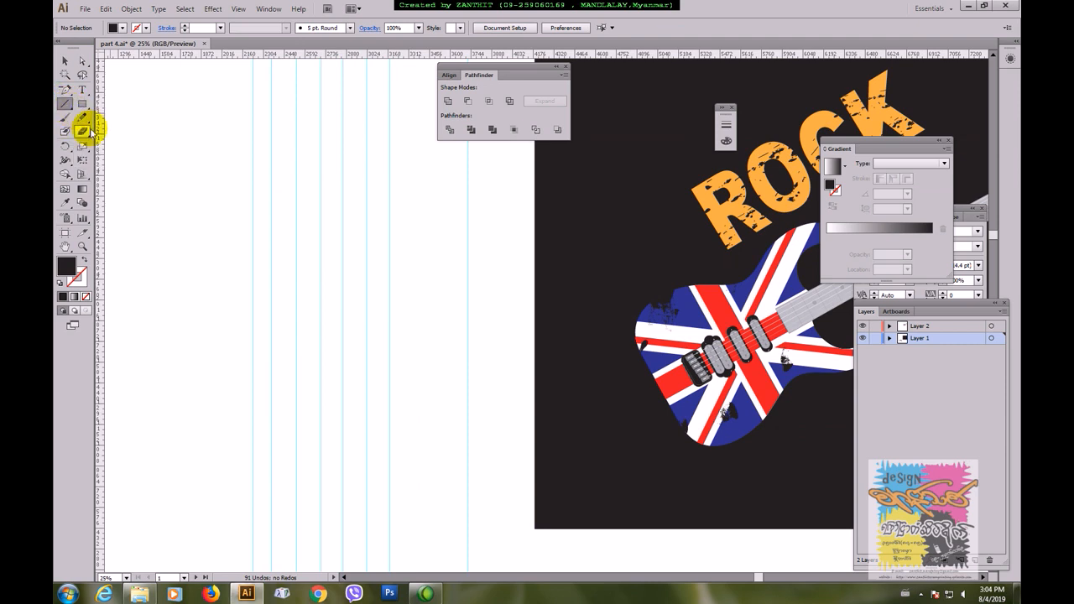
left_click(66, 94)
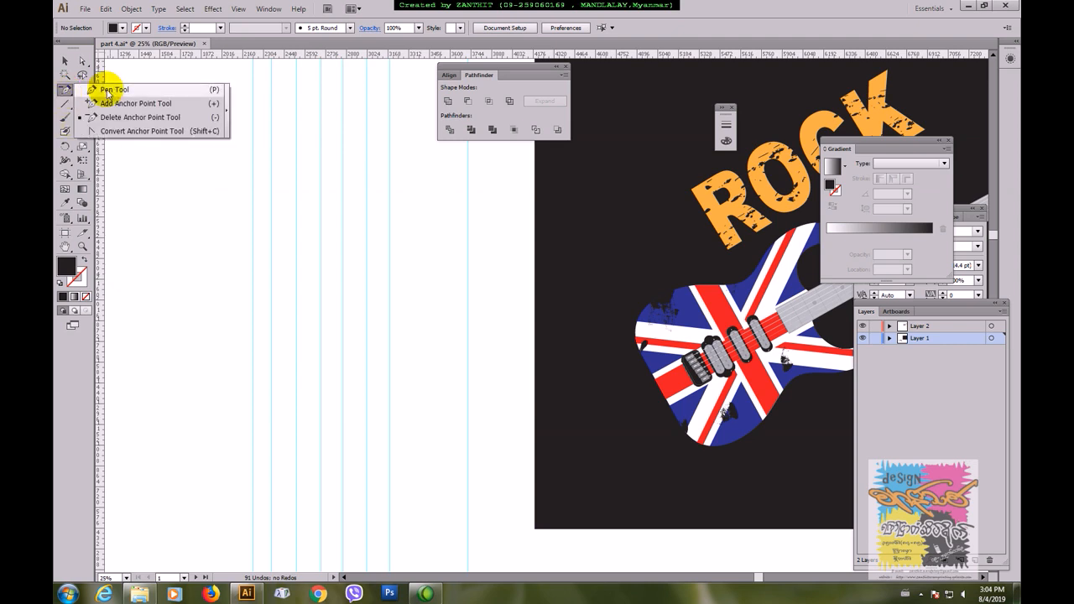
left_click(107, 93)
left_click(157, 363)
left_click_drag(217, 362, 246, 356)
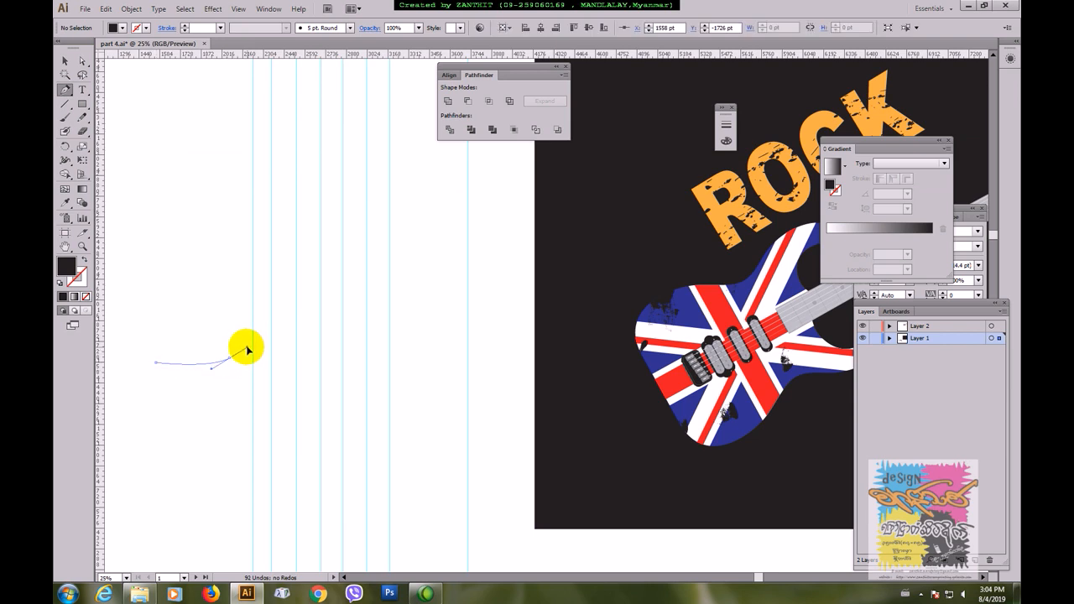
left_click(157, 363)
left_click_drag(156, 363, 142, 369)
left_click(66, 61)
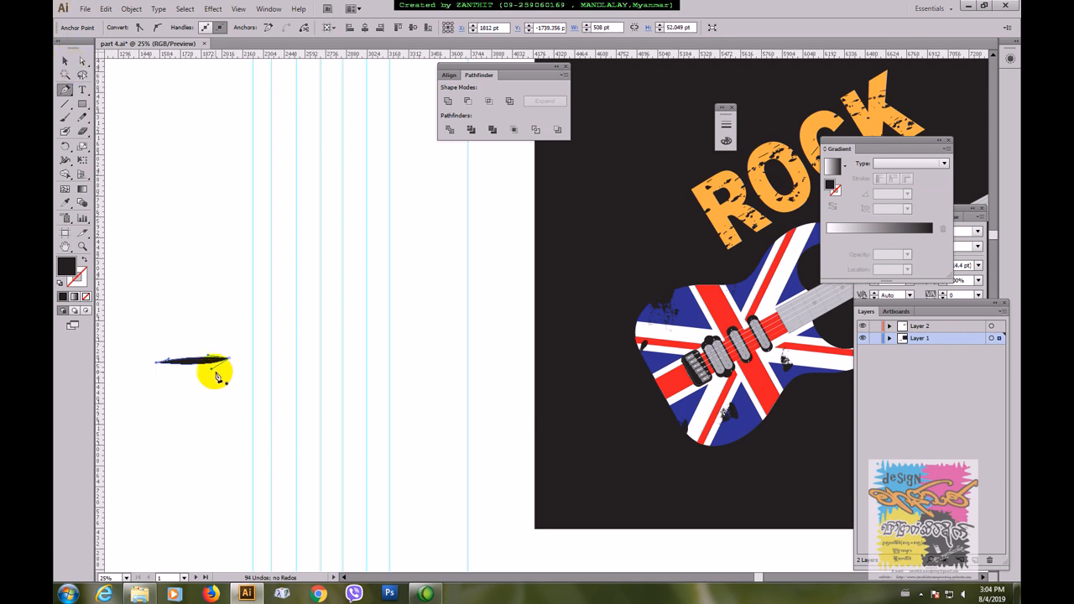
Step: Show the brushes and save the thin black shape as a new Art Brush with its default options
key("ctrl+plus")
left_click_drag(216, 379, 340, 365)
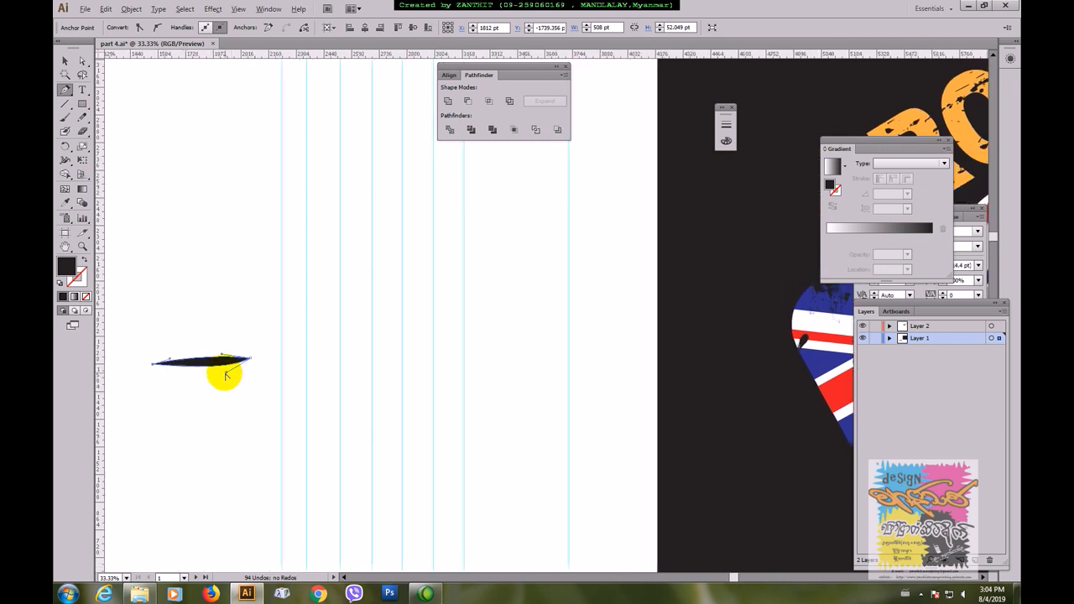
left_click(64, 61)
left_click(269, 8)
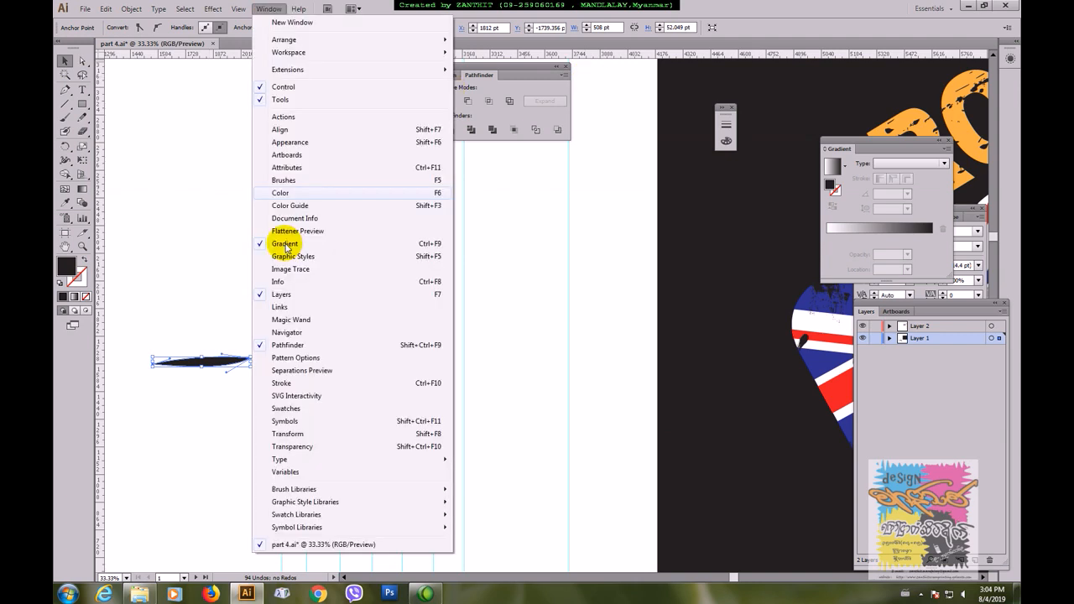
left_click(285, 180)
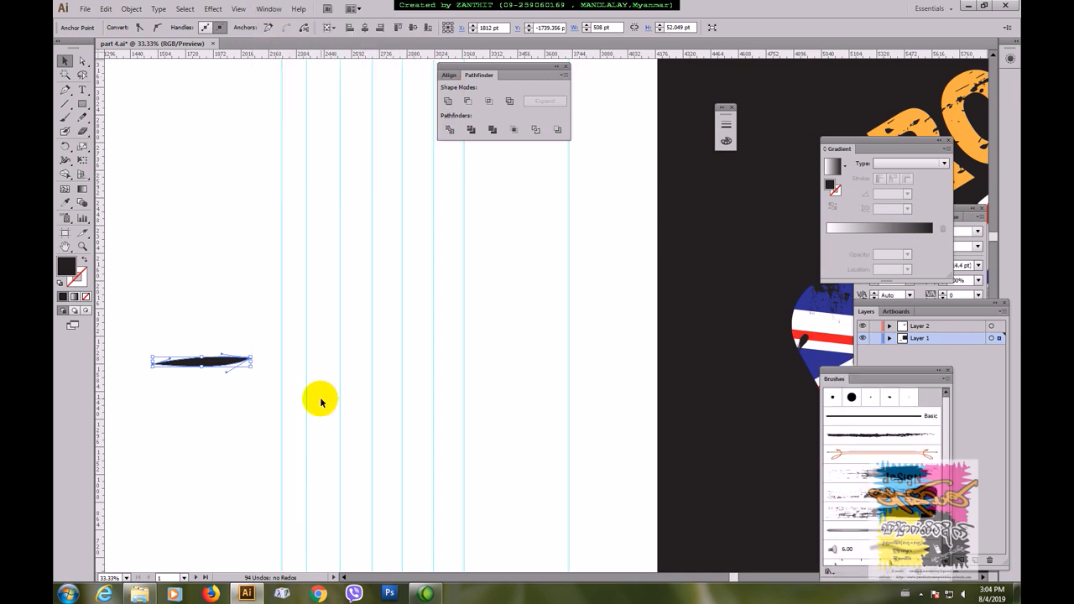
left_click_drag(902, 514, 901, 514)
left_click(430, 191)
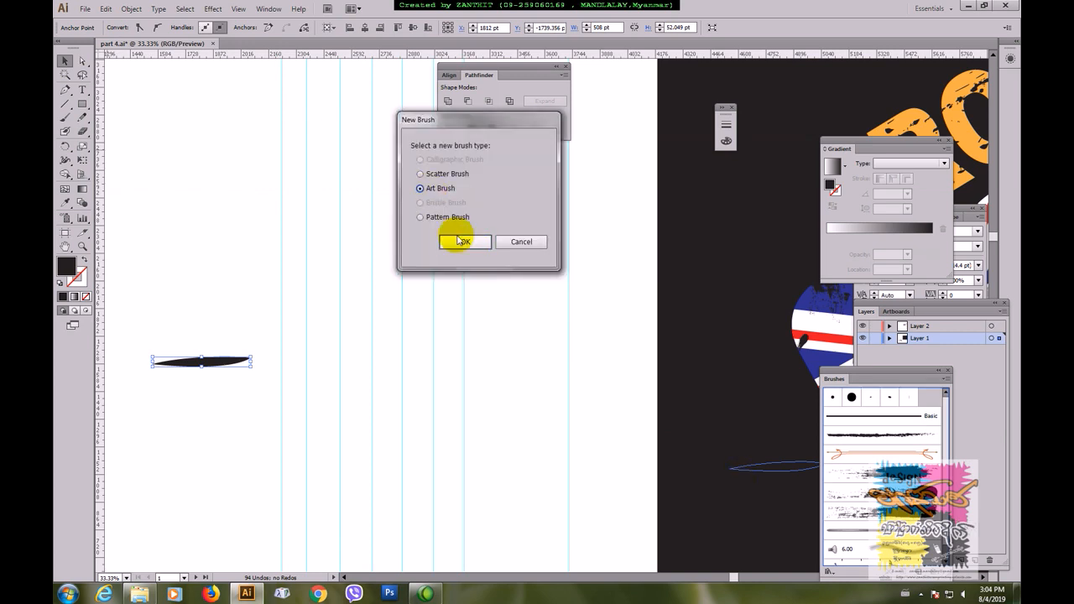
left_click(462, 240)
left_click(762, 430)
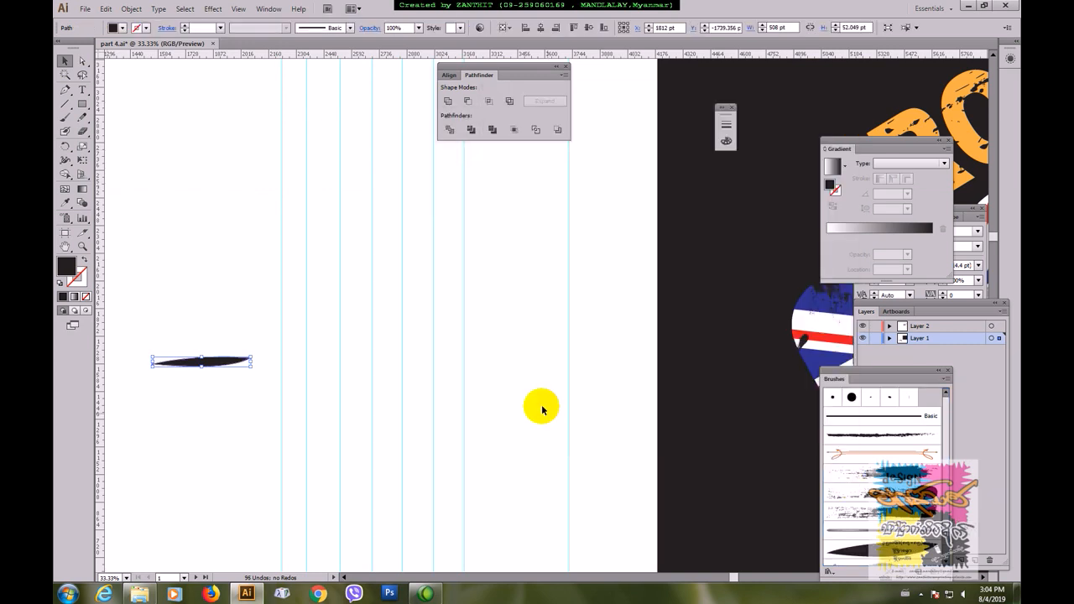
left_click(599, 446)
Step: Paint a sweeping capital R with the new art brush in the blank area above the black shape, undoing failed strokes
left_click_drag(357, 307, 413, 345)
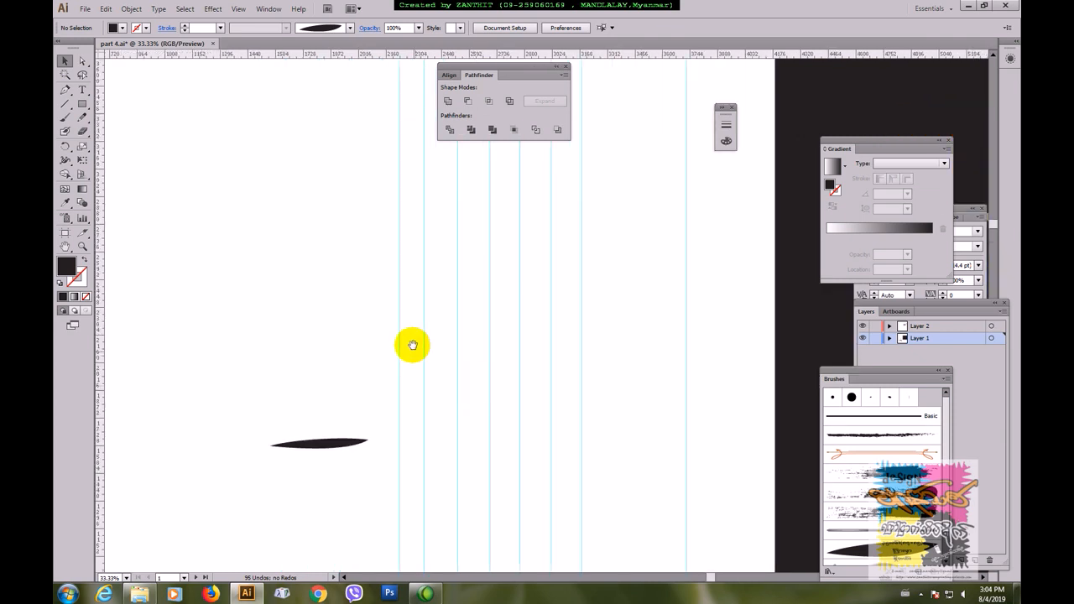
left_click(66, 117)
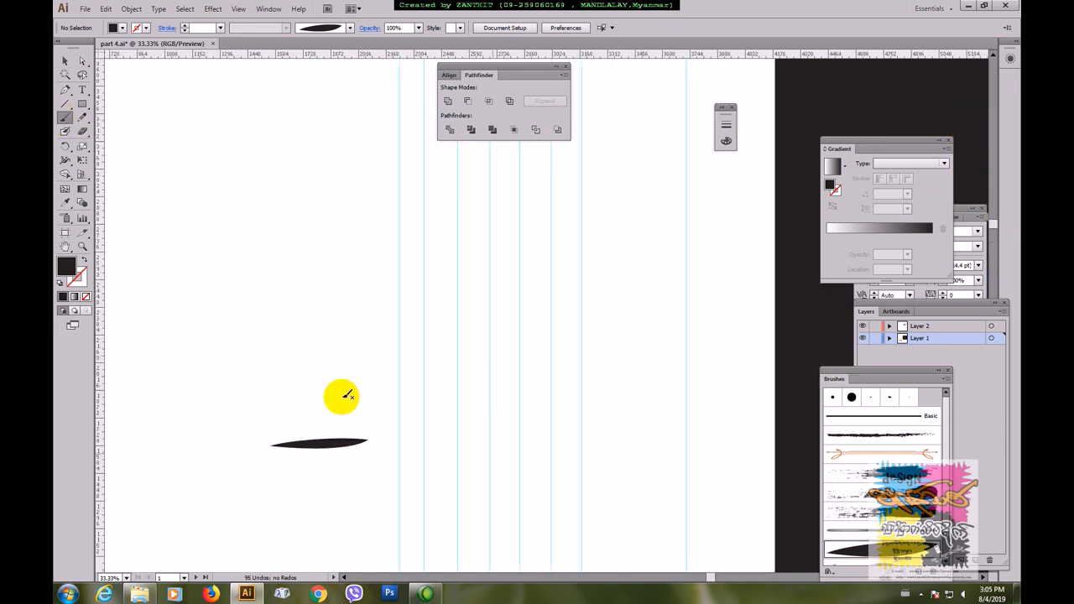
mouse_move(172, 353)
left_mouse_down()
mouse_move(231, 299)
mouse_move(201, 339)
left_mouse_up()
key("ctrl+z")
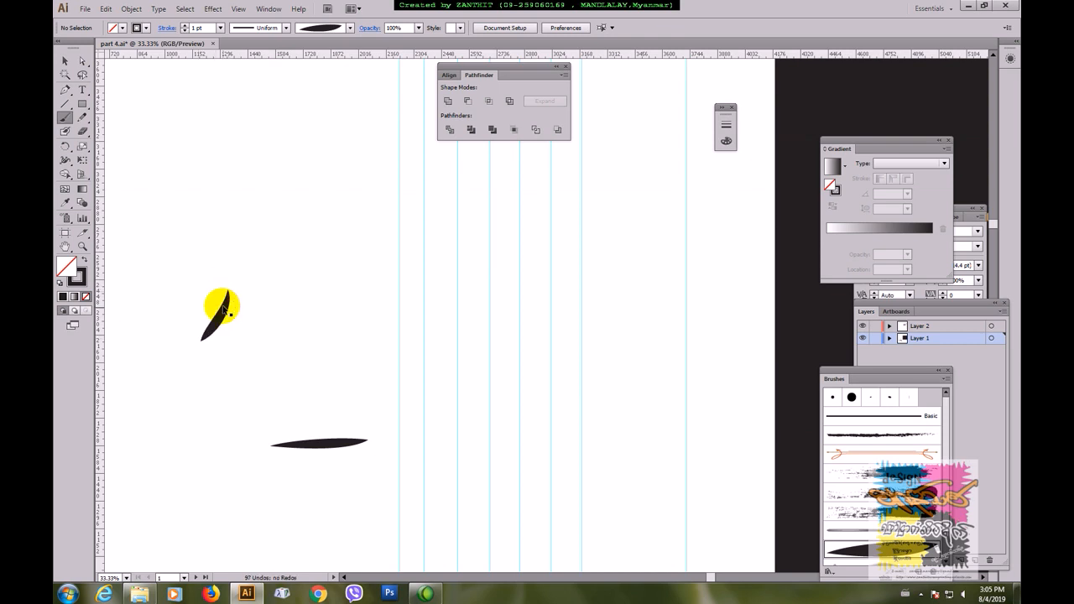
mouse_move(208, 289)
left_mouse_down()
mouse_move(246, 274)
mouse_move(257, 295)
mouse_move(233, 317)
mouse_move(294, 325)
mouse_move(288, 333)
mouse_move(294, 320)
left_mouse_up()
key("ctrl+z")
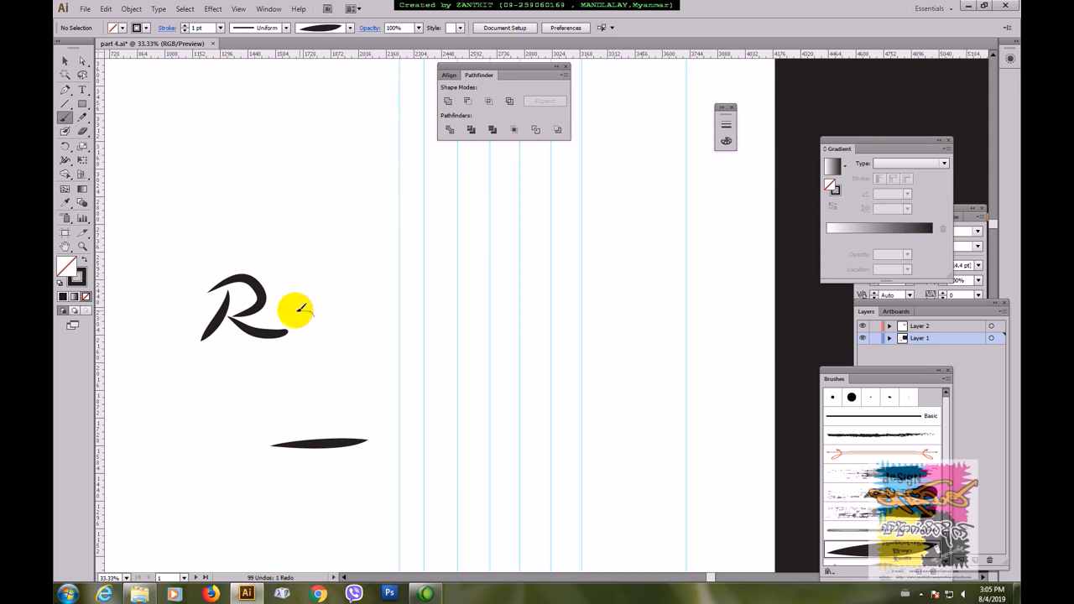
Step: Paint the small letters "adio" after the capital R with the same brush to complete the word Radio
left_click_drag(326, 329, 344, 316)
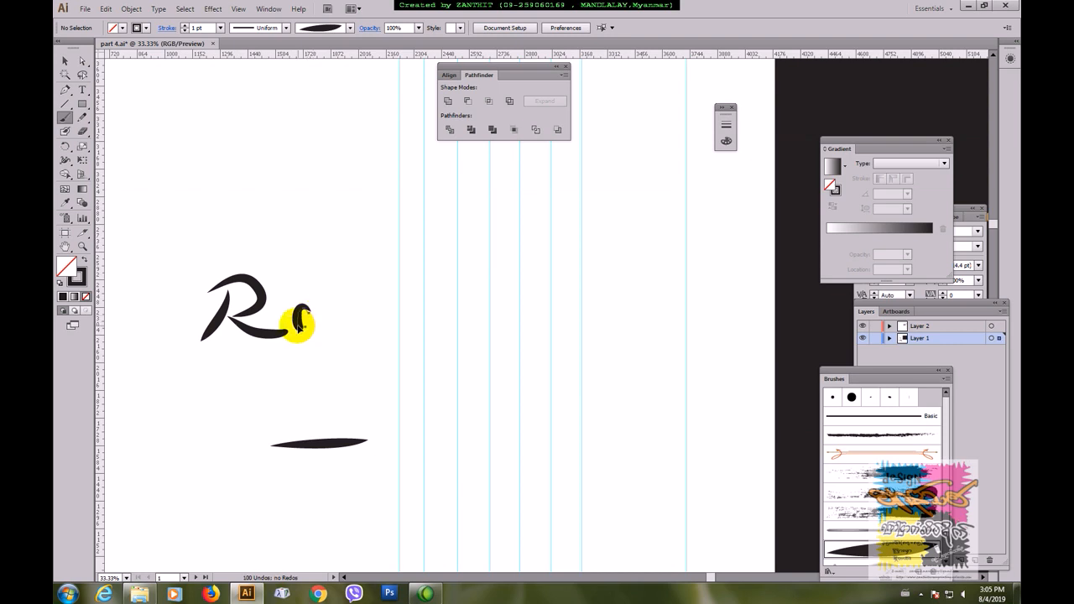
left_click_drag(301, 320, 303, 324)
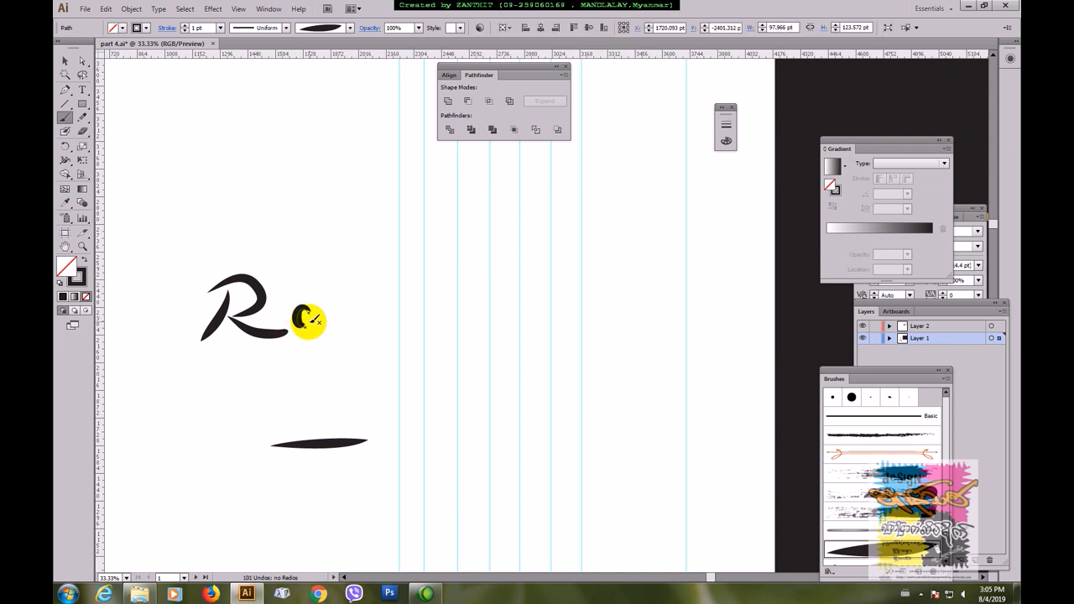
key("ctrl+shift+a")
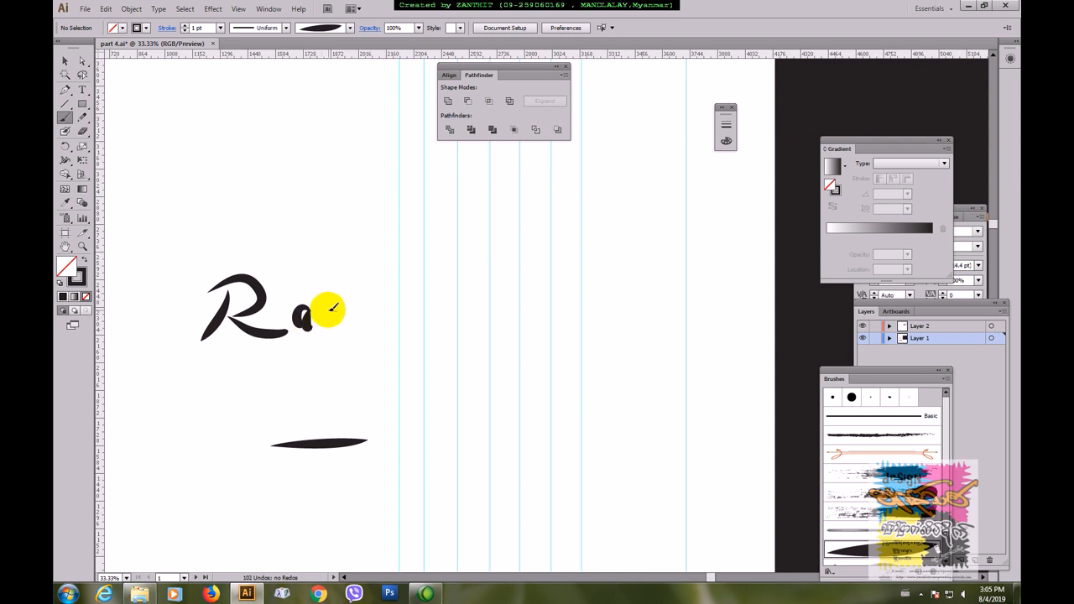
mouse_move(336, 316)
left_mouse_down()
mouse_move(333, 283)
mouse_move(339, 314)
mouse_move(347, 295)
mouse_move(356, 315)
mouse_move(366, 309)
left_mouse_up()
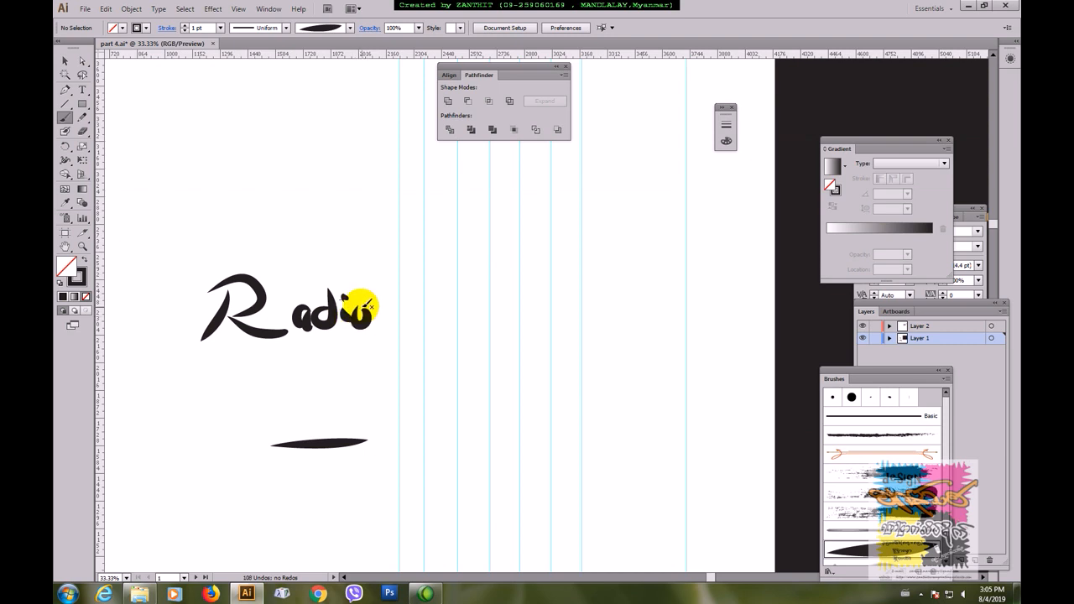
Step: Nudge the brush strokes of the letter "a" in Radio slightly closer to the R
left_click(65, 60)
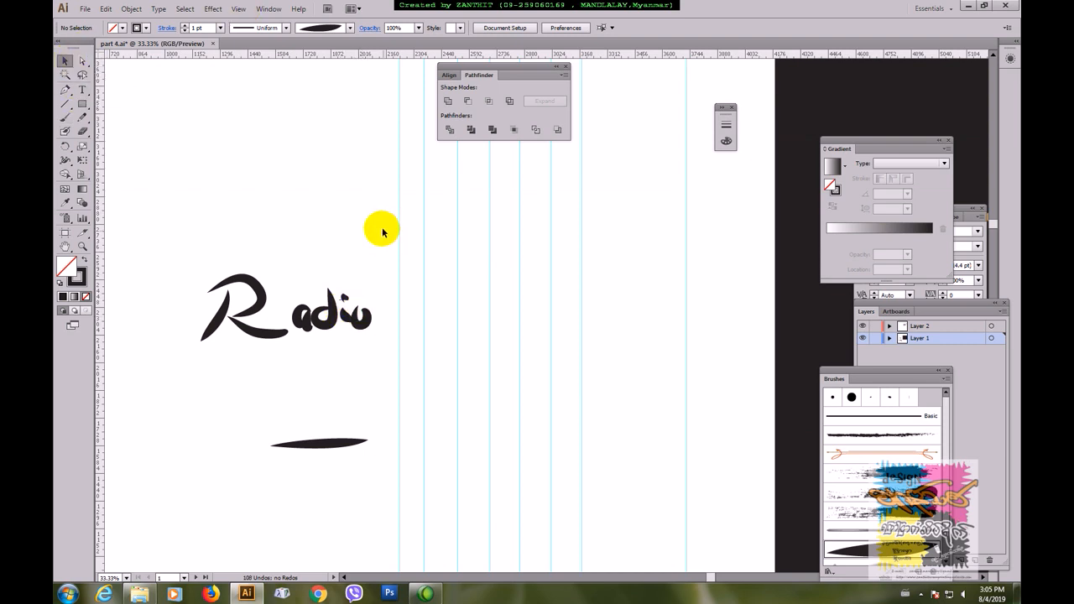
left_click(302, 334)
left_click_drag(302, 306, 302, 304)
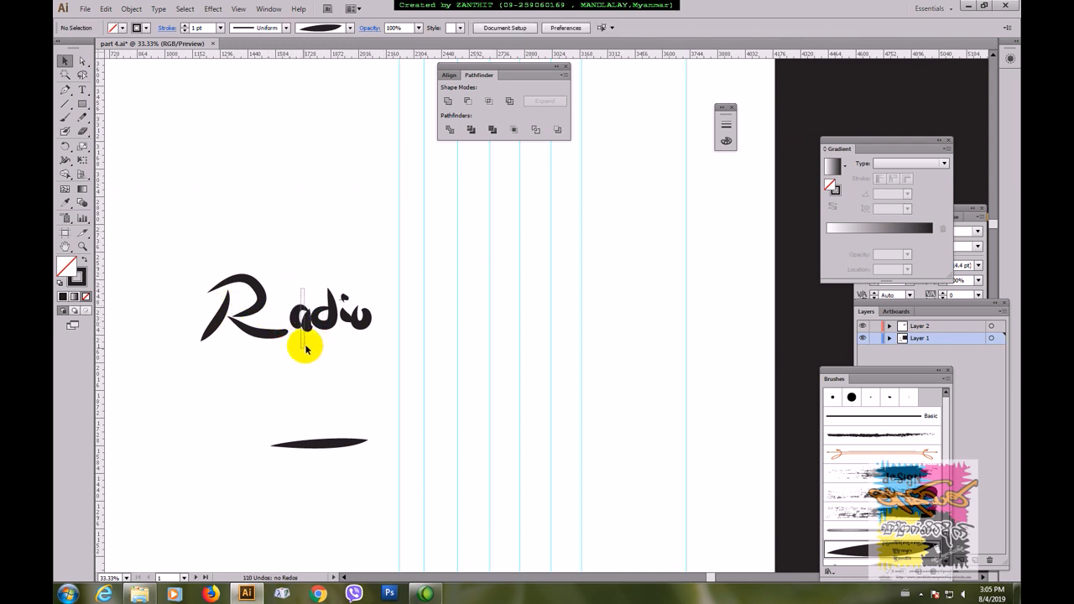
left_click_drag(302, 319, 308, 324)
left_click(303, 327)
left_click(311, 351)
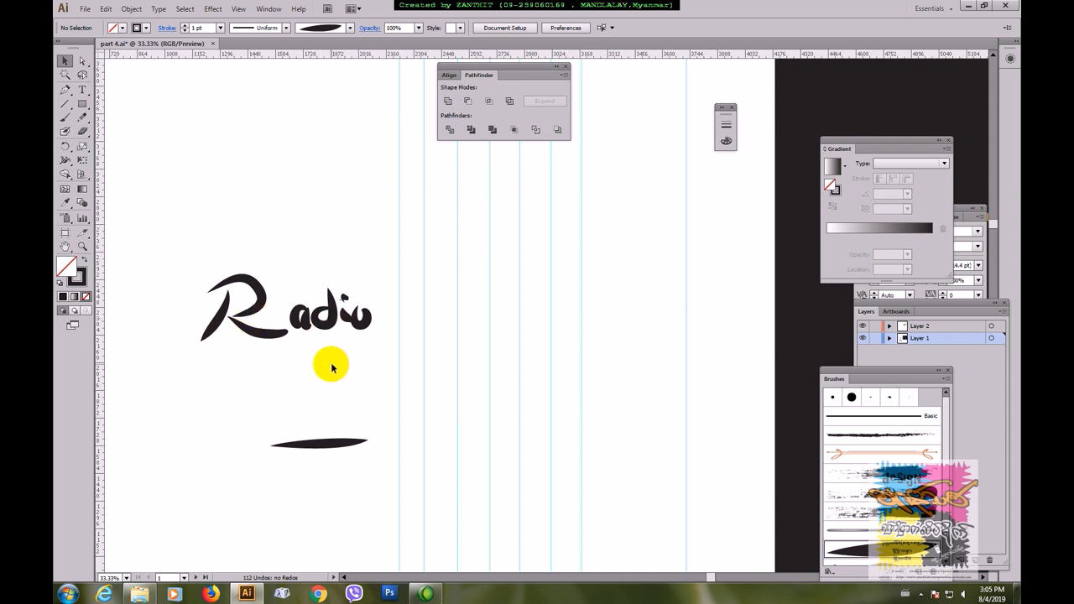
Step: Thin all strokes of the Radio lettering to a stroke weight of 0.75 pt
left_click_drag(188, 246, 382, 358)
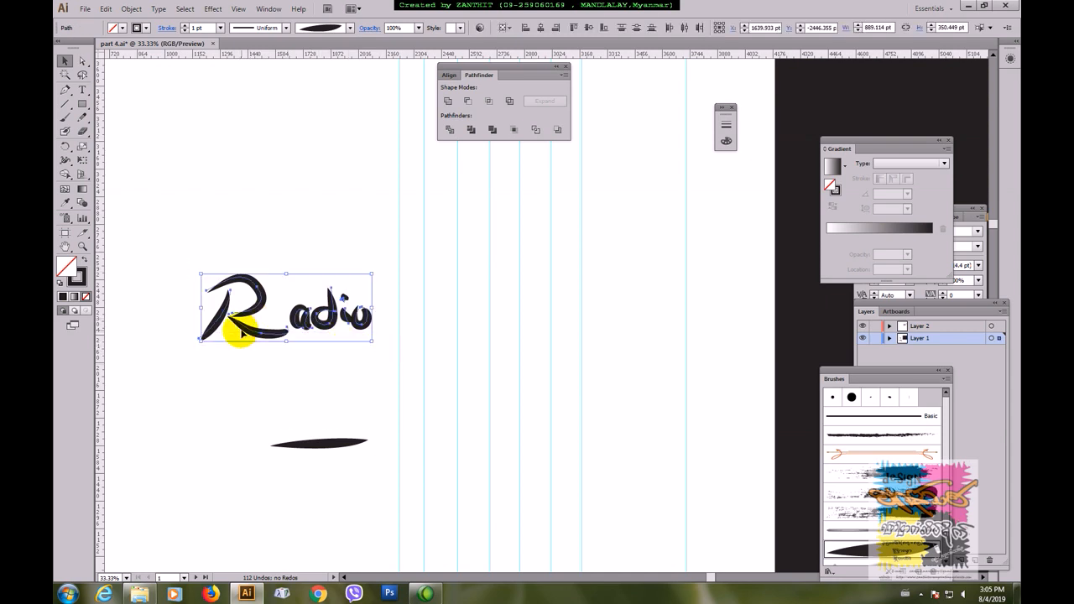
left_click(220, 28)
left_click(234, 65)
left_click(257, 152)
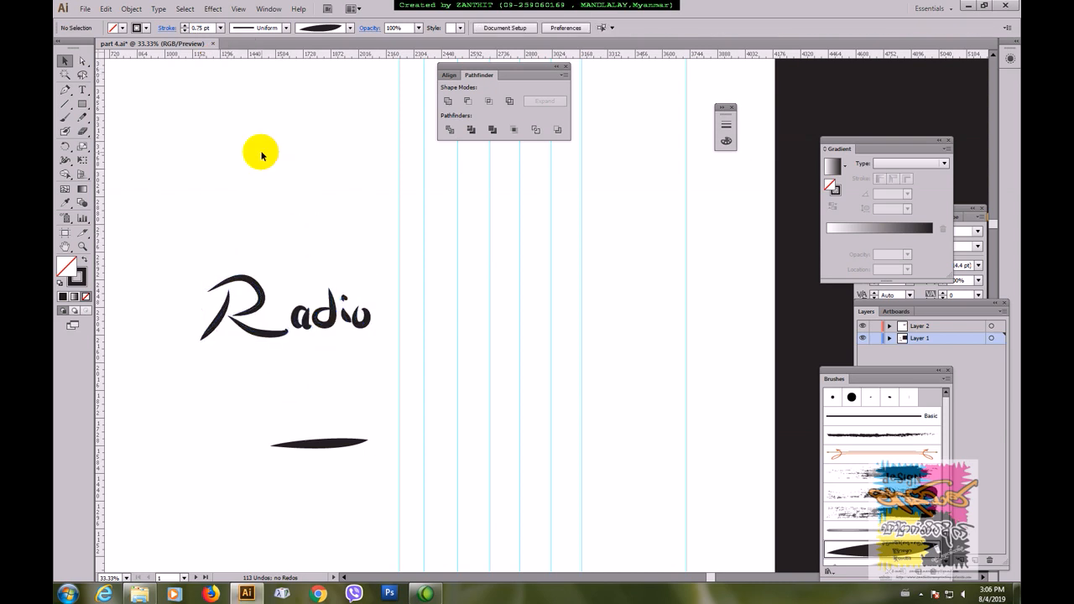
Step: Group the Radio lettering and expand its appearance into filled shapes
left_click_drag(187, 258, 382, 370)
key("ctrl+g")
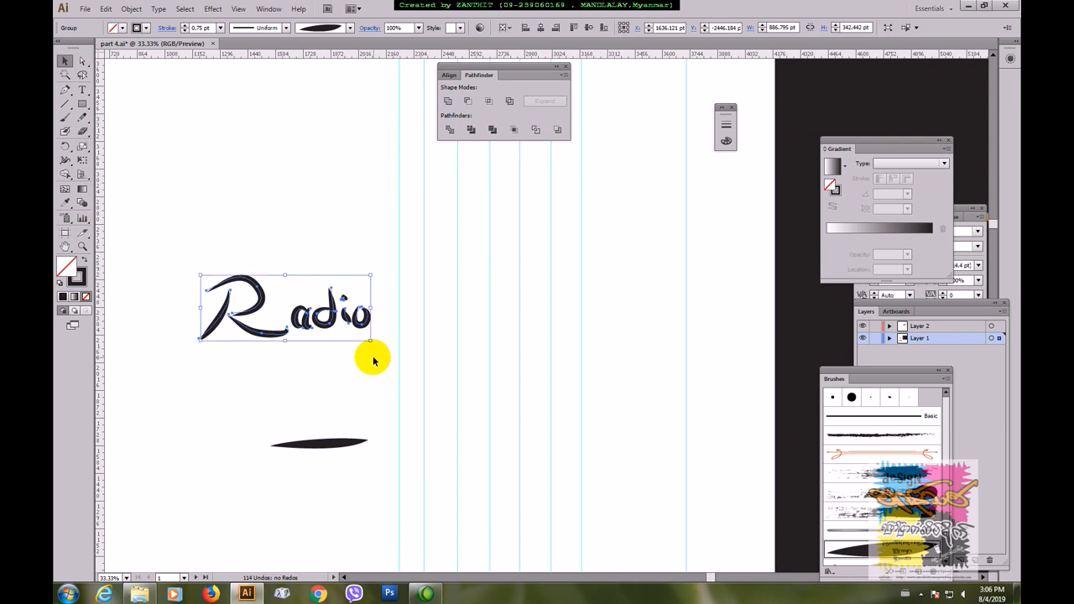
key("ctrl+minus")
key("ctrl+minus")
left_click_drag(589, 353, 363, 370)
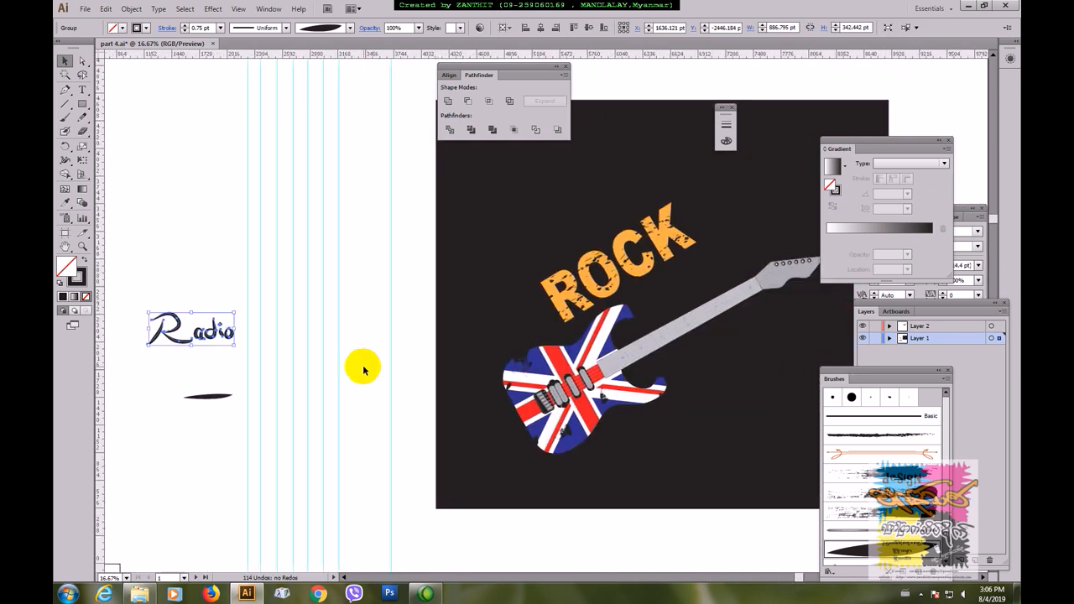
left_click(132, 9)
left_click(178, 146)
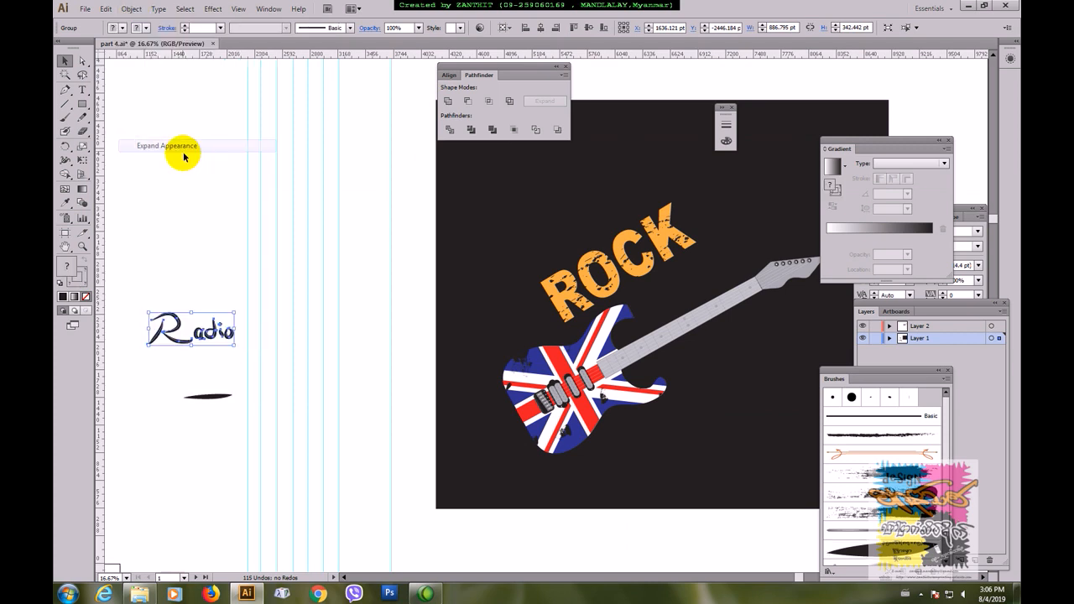
left_click(158, 239)
Step: Give the Radio lettering a light grey stroke aligned to the outside, with a weight of 1 pt
left_click_drag(137, 296, 234, 353)
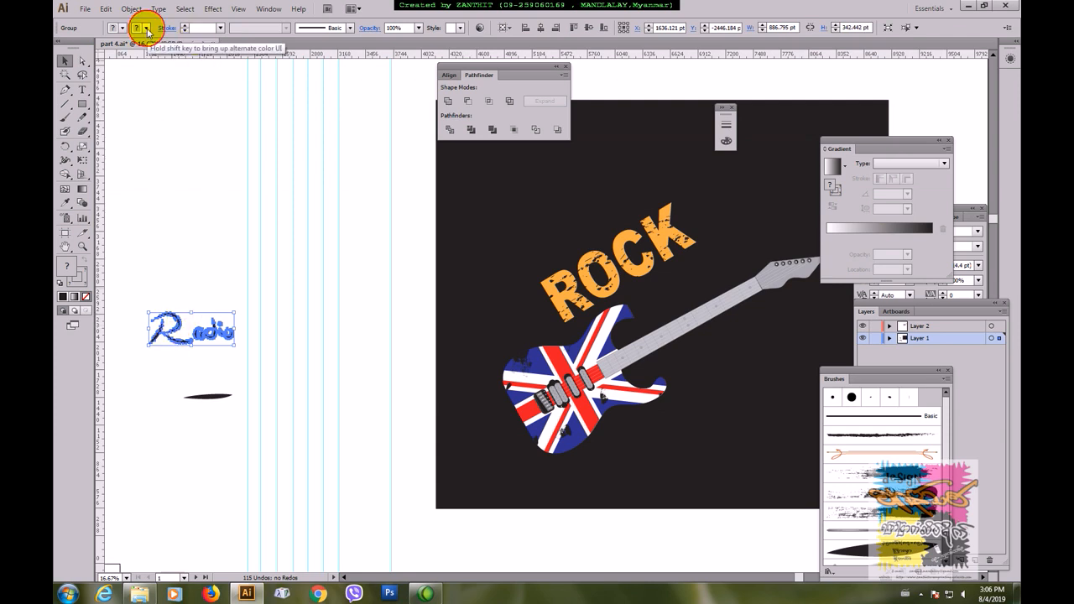
left_click(146, 28)
left_click(119, 81)
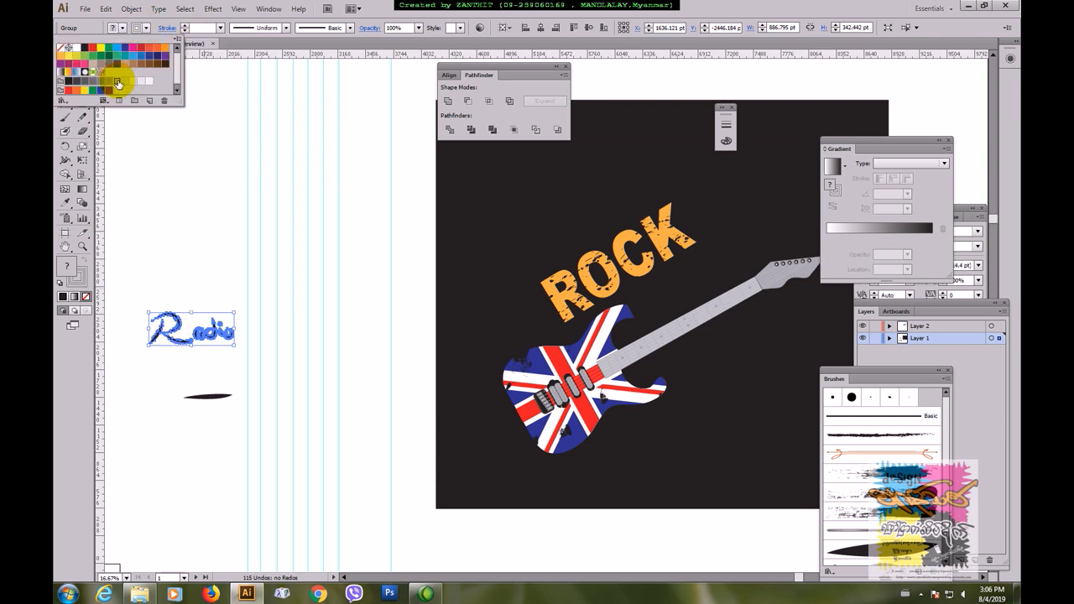
left_click(167, 32)
left_click(167, 31)
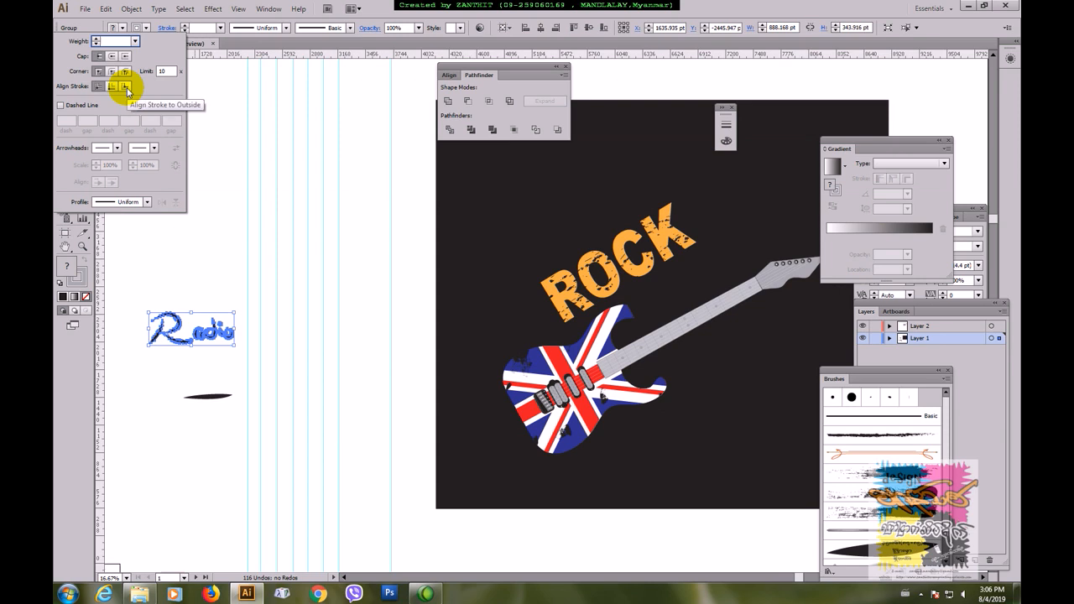
left_click(127, 90)
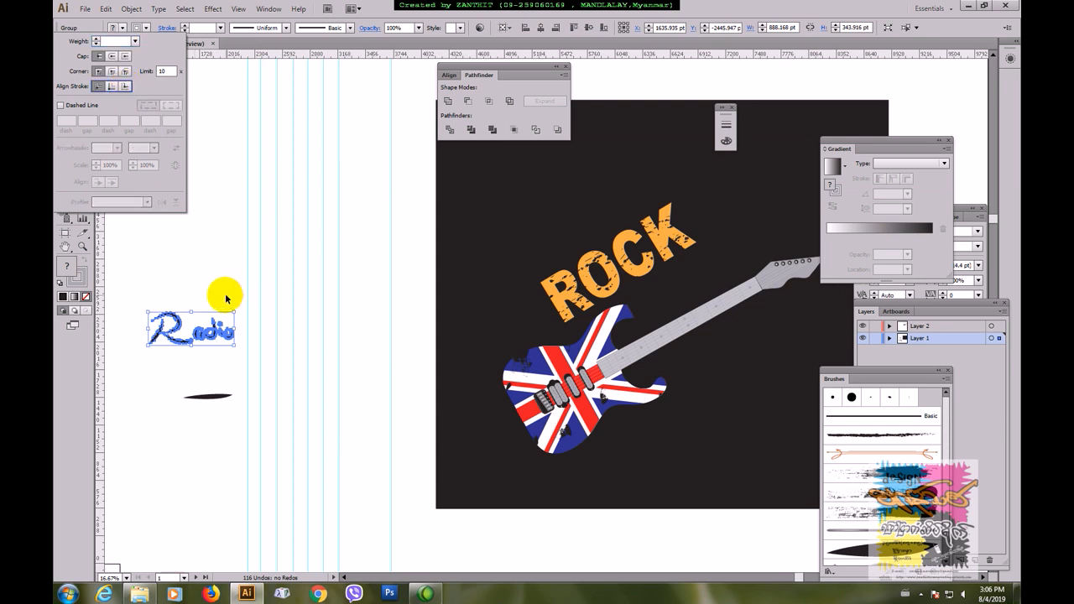
left_click(222, 28)
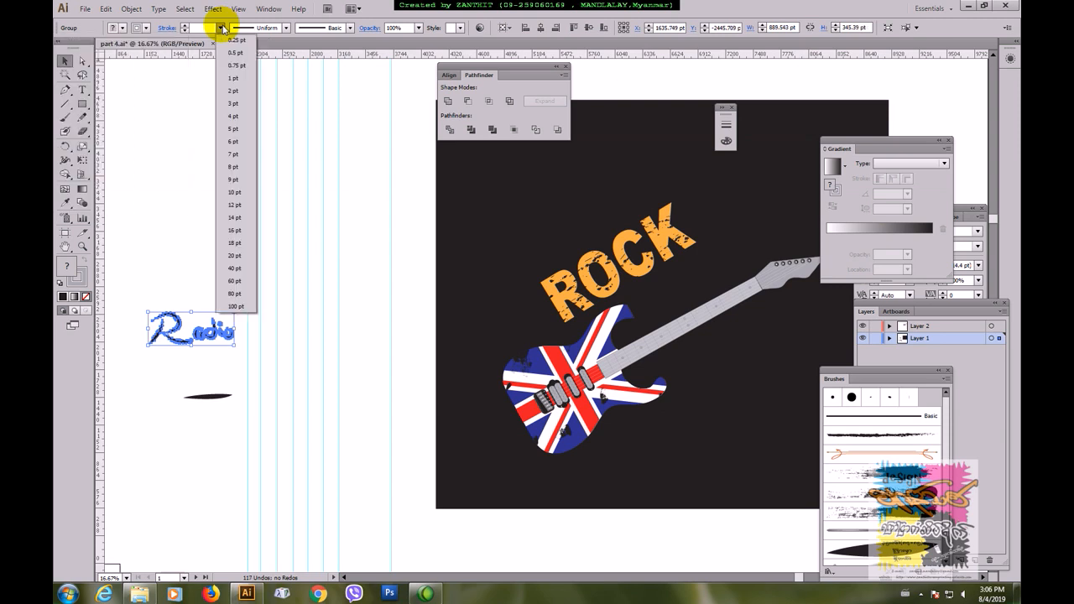
left_click(228, 87)
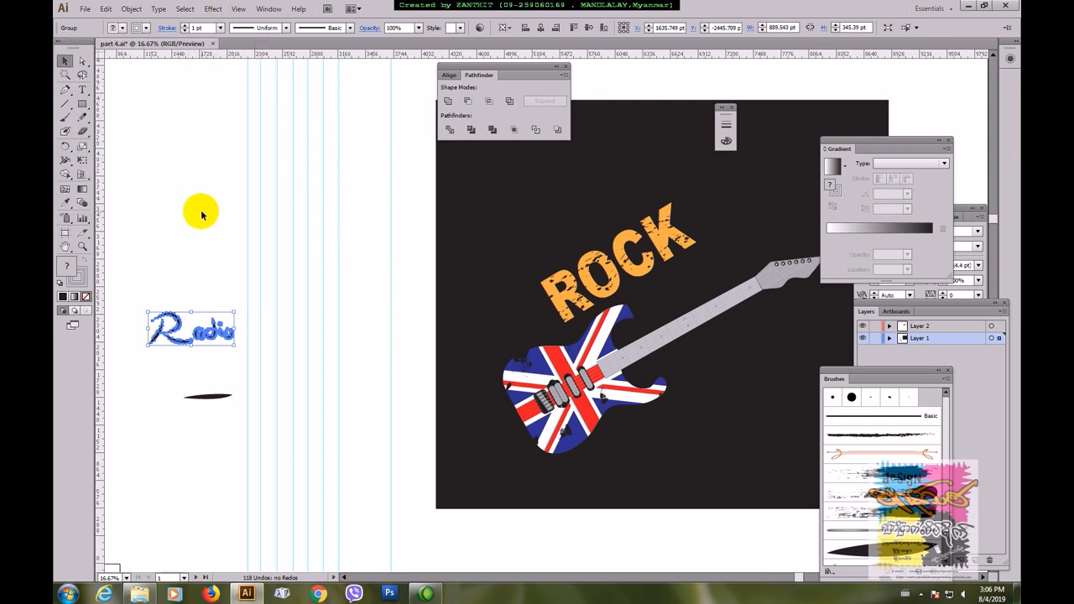
Step: Move the Radio lettering onto the black artboard, below ROCK and over the guitar neck
left_click_drag(176, 329, 656, 304)
left_click(391, 336)
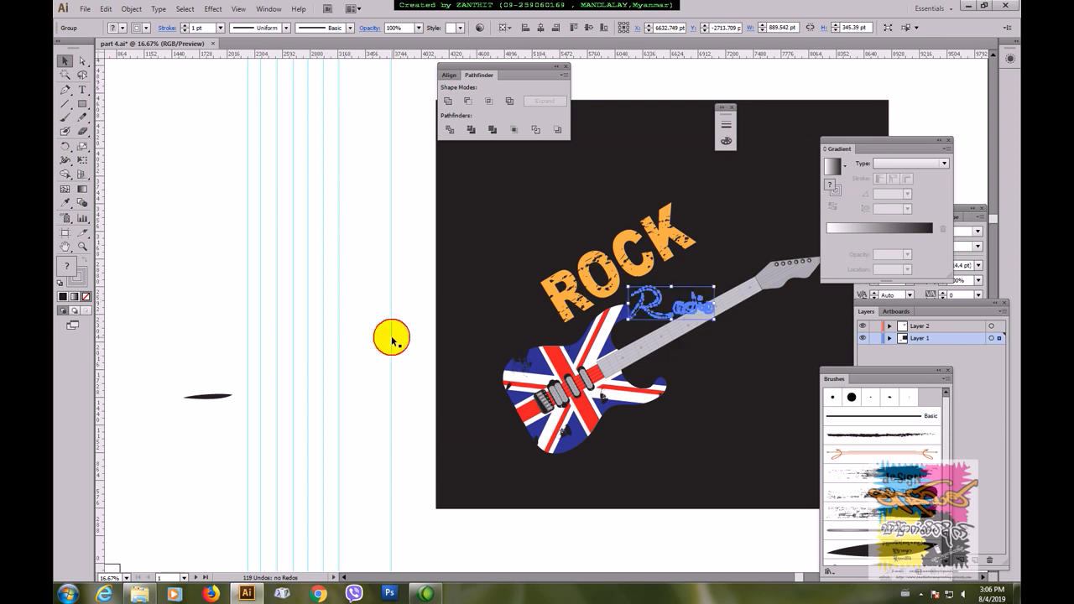
left_click(659, 302)
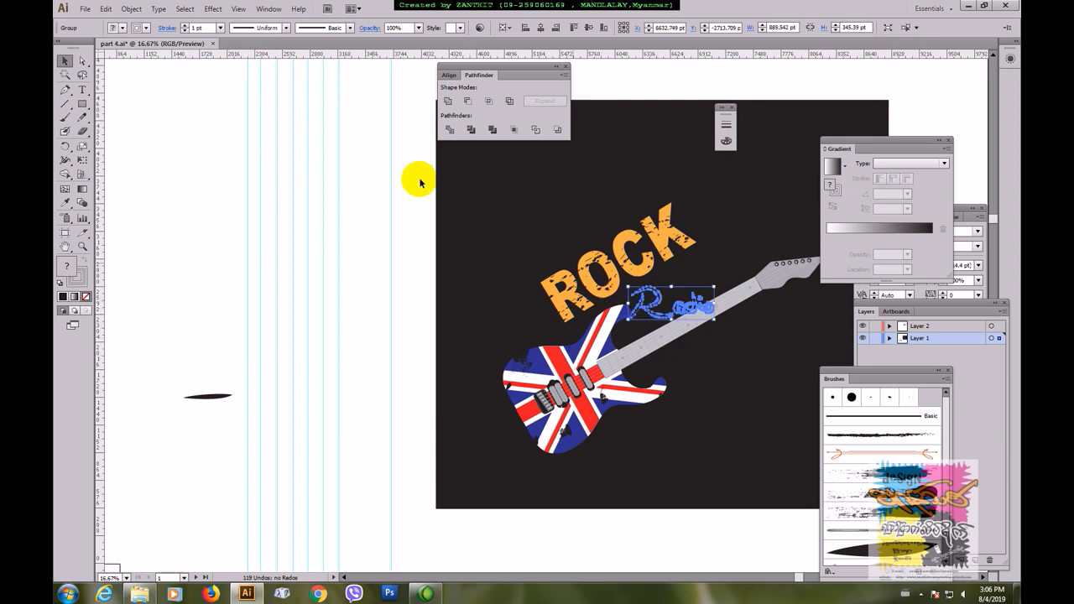
Step: Thicken the grey outline of the Radio lettering to a stroke weight of 19 pt
left_click(184, 26)
left_click(184, 27)
left_click(184, 27)
left_click(184, 27)
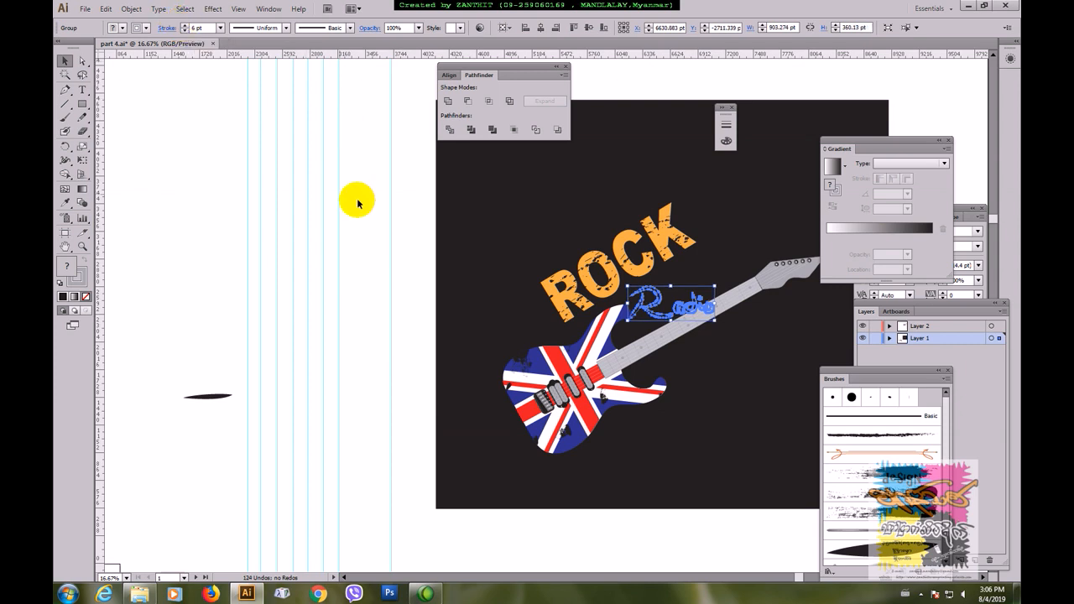
left_click(378, 208)
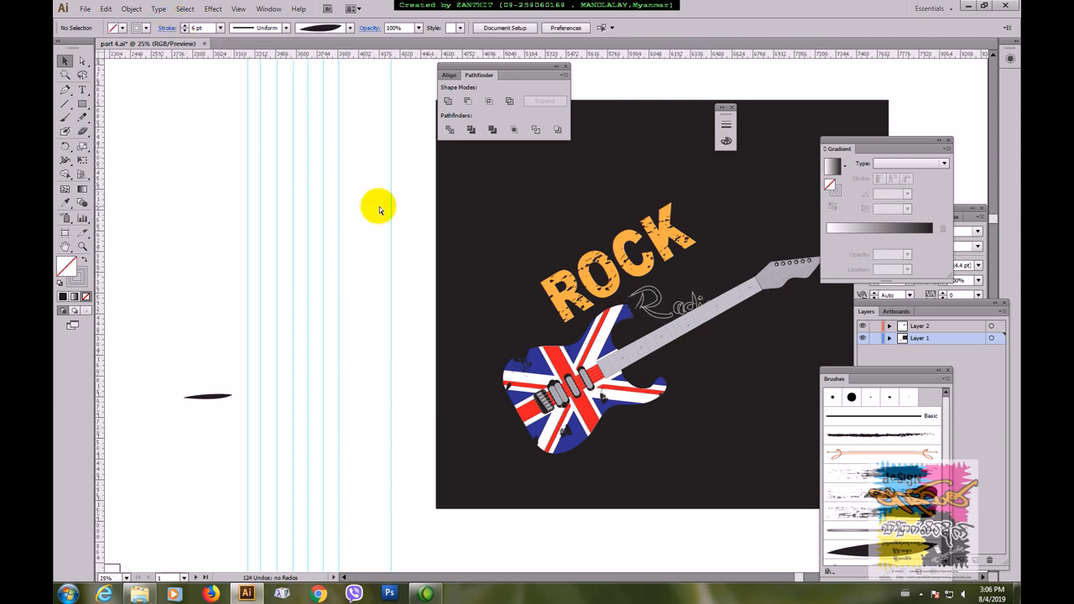
key("ctrl+=")
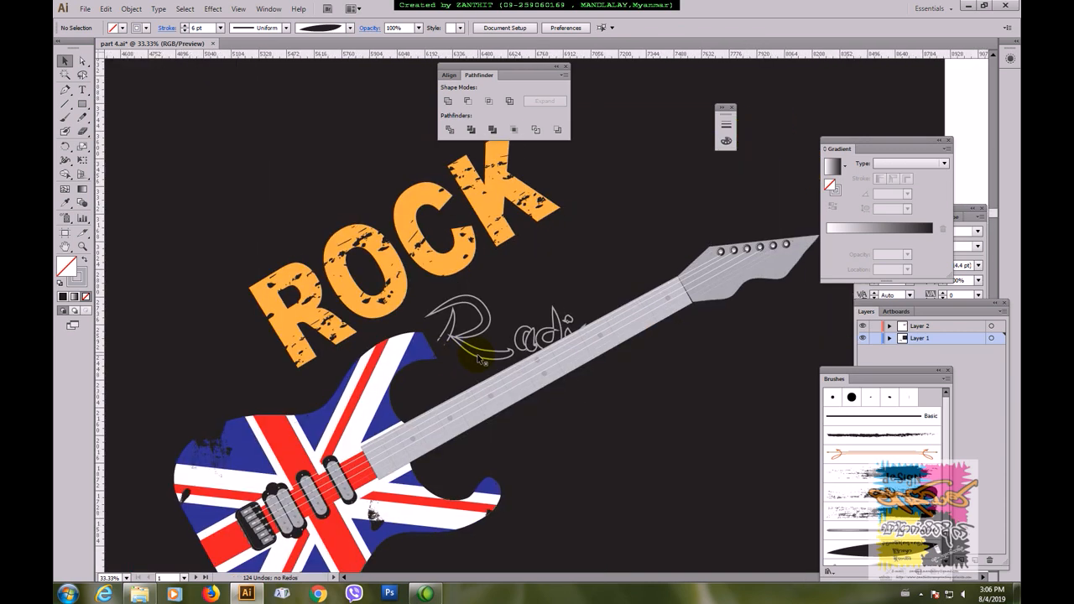
left_click(468, 338)
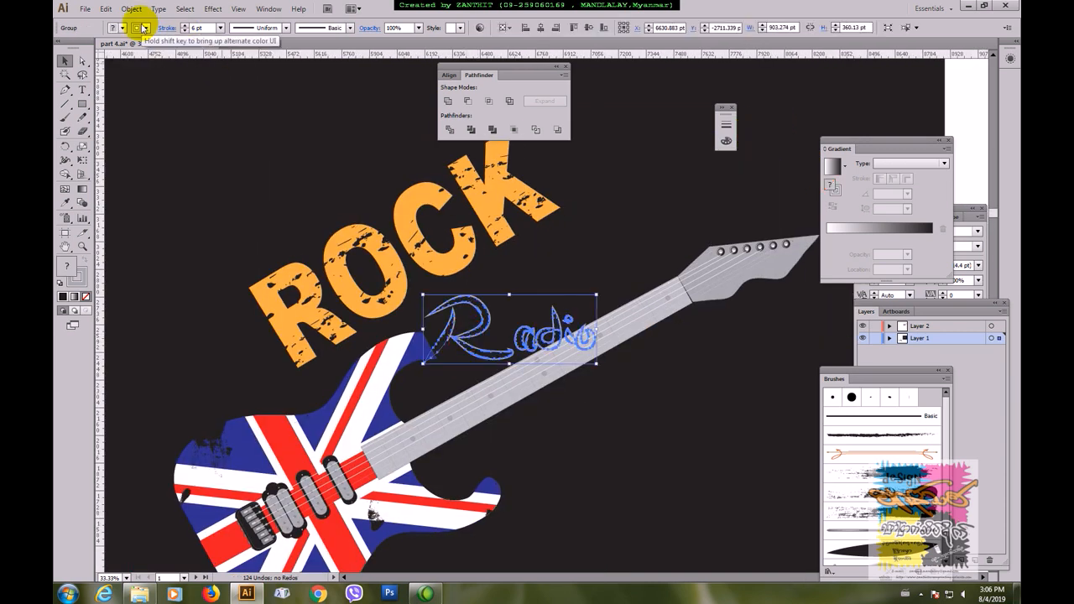
left_click(186, 26)
left_click(185, 26)
left_click(186, 26)
left_click(186, 26)
left_click(186, 26)
left_click(185, 26)
left_click(185, 26)
left_click(186, 26)
left_click(185, 26)
left_click(186, 26)
left_click(186, 26)
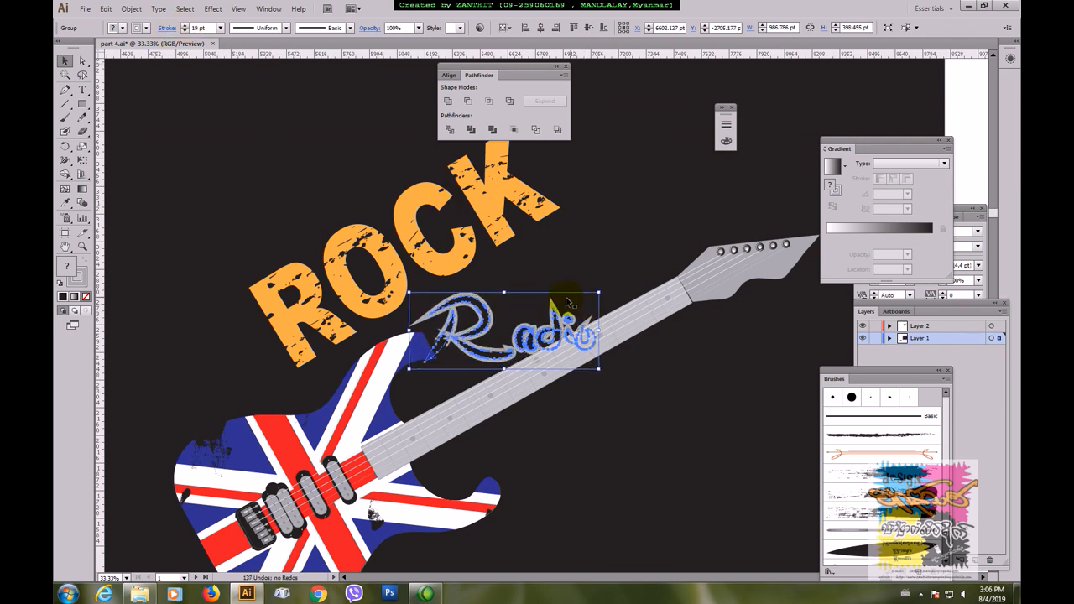
Step: Rotate the Radio lettering parallel to the guitar neck, place it between ROCK and the neck, and enlarge it slightly
left_click_drag(556, 308, 596, 199)
left_click_drag(605, 254, 590, 273)
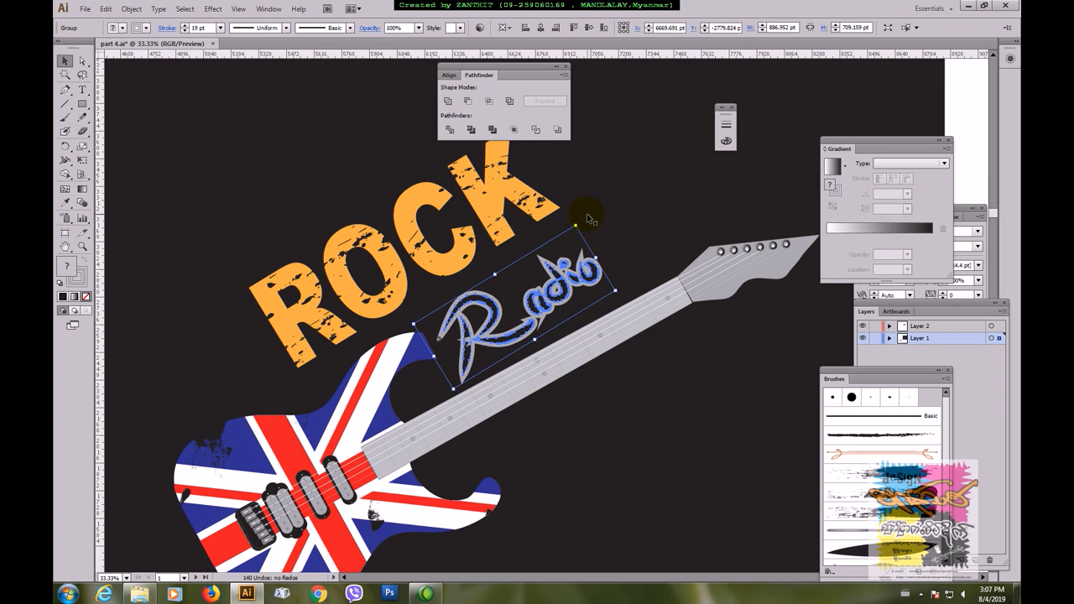
mouse_move(580, 223)
left_mouse_down()
mouse_move(590, 210)
mouse_move(586, 240)
left_mouse_up()
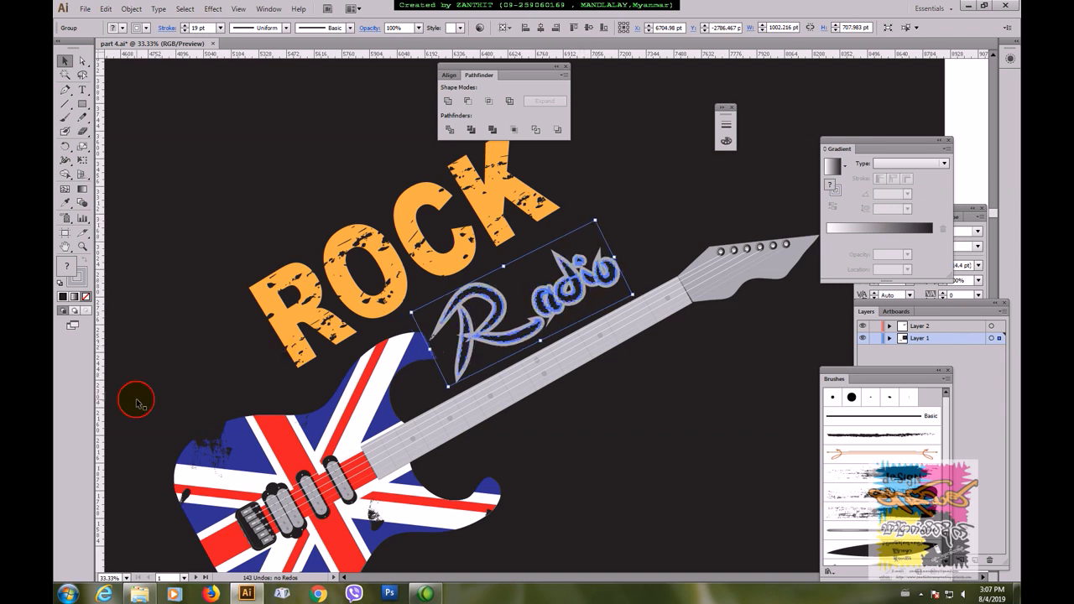
left_click(556, 292)
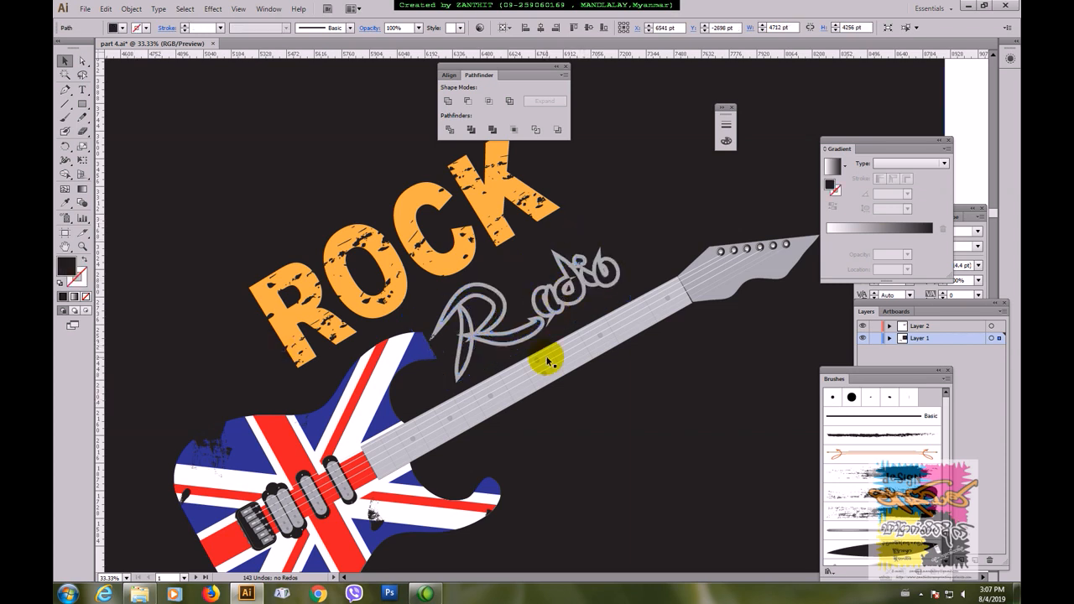
Step: Lower the stroke's miter limit on the Radio lettering to cut back the long spike at the start of the R
key("ctrl+plus")
left_click_drag(576, 307, 544, 338)
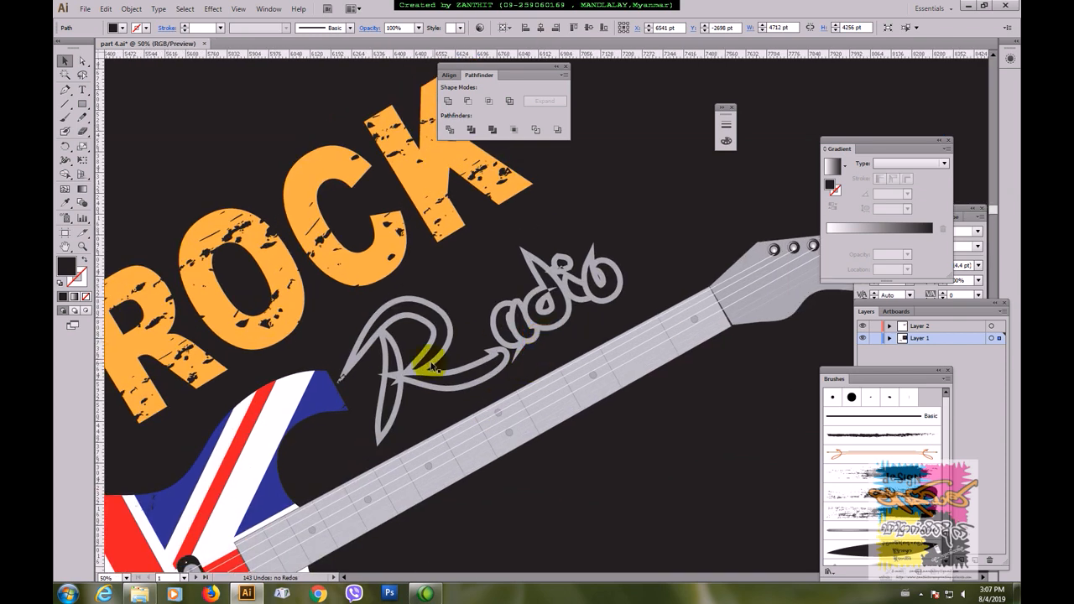
left_click(427, 390)
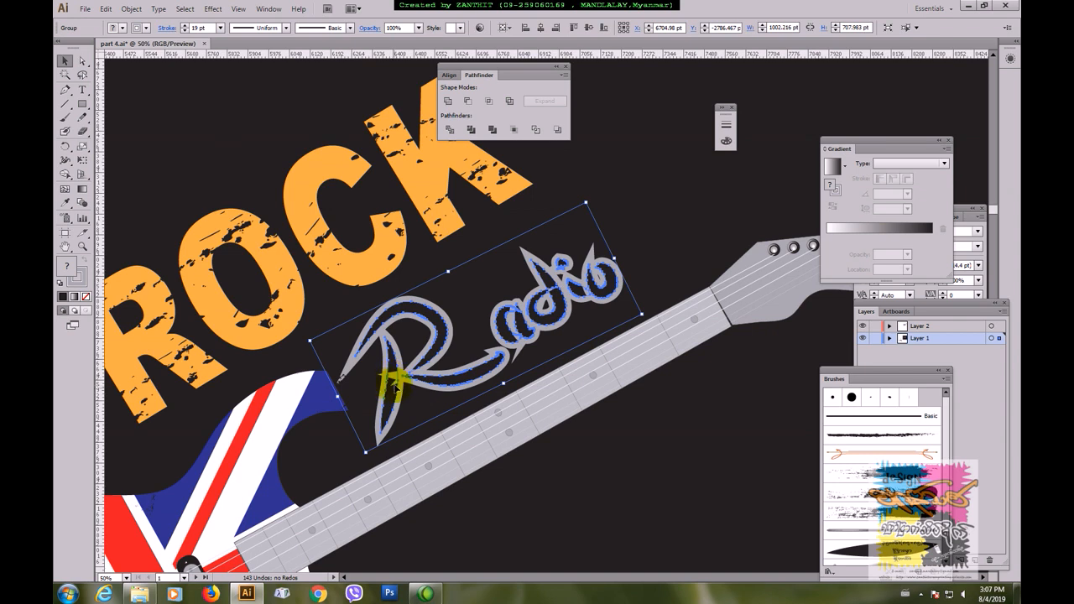
left_click(163, 27)
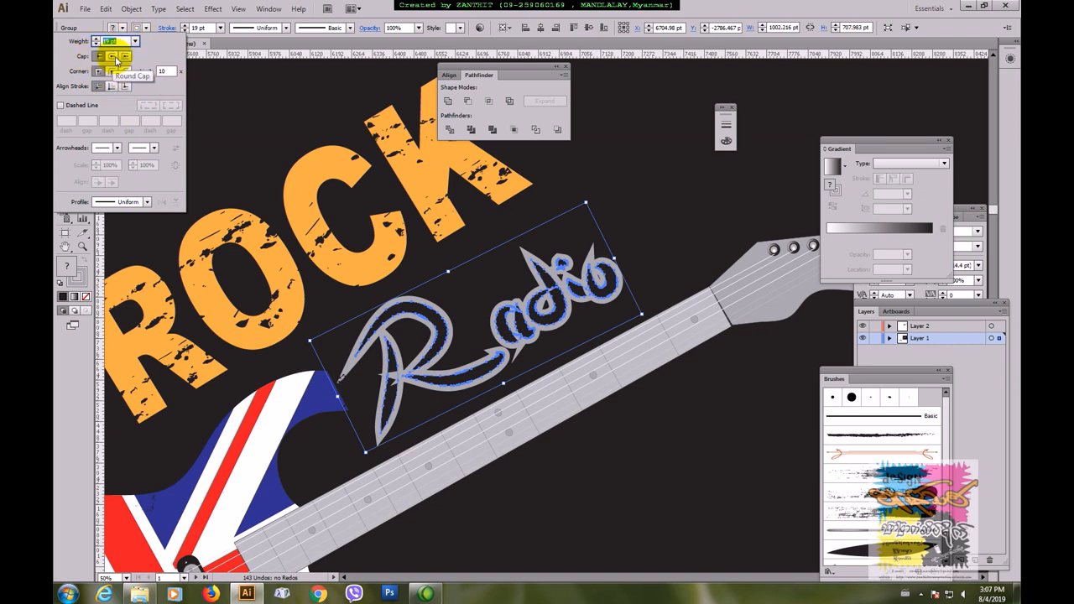
left_click(168, 70)
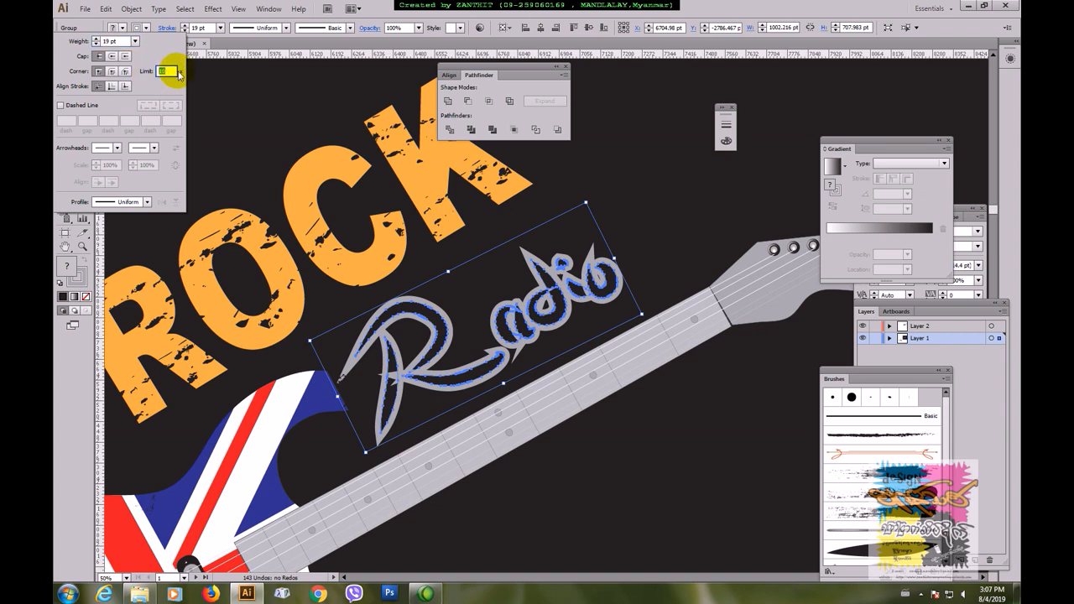
scroll(173, 74, "down", 1)
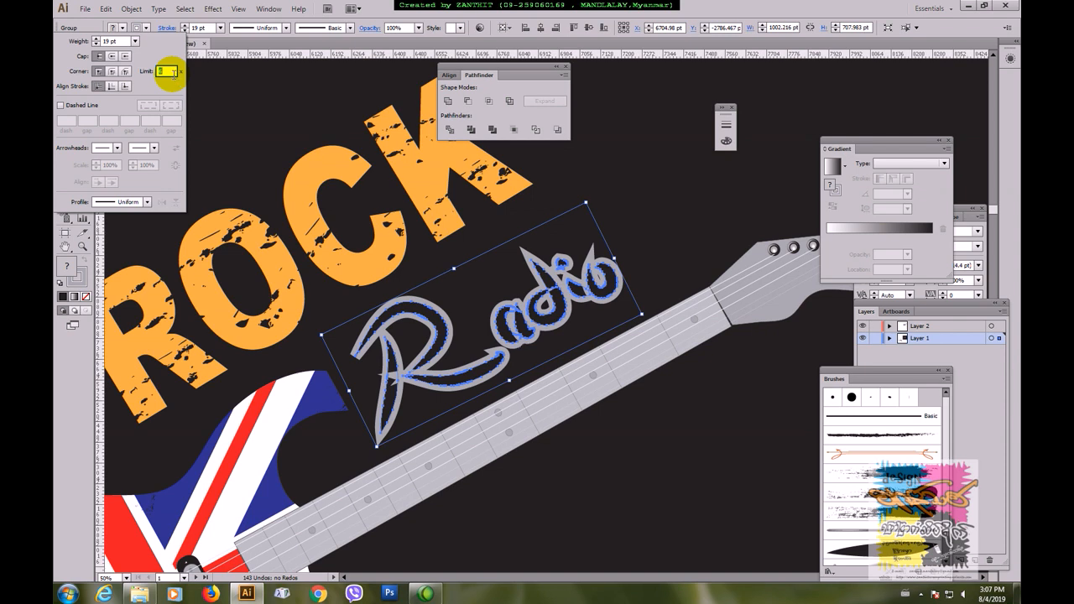
left_click(657, 42)
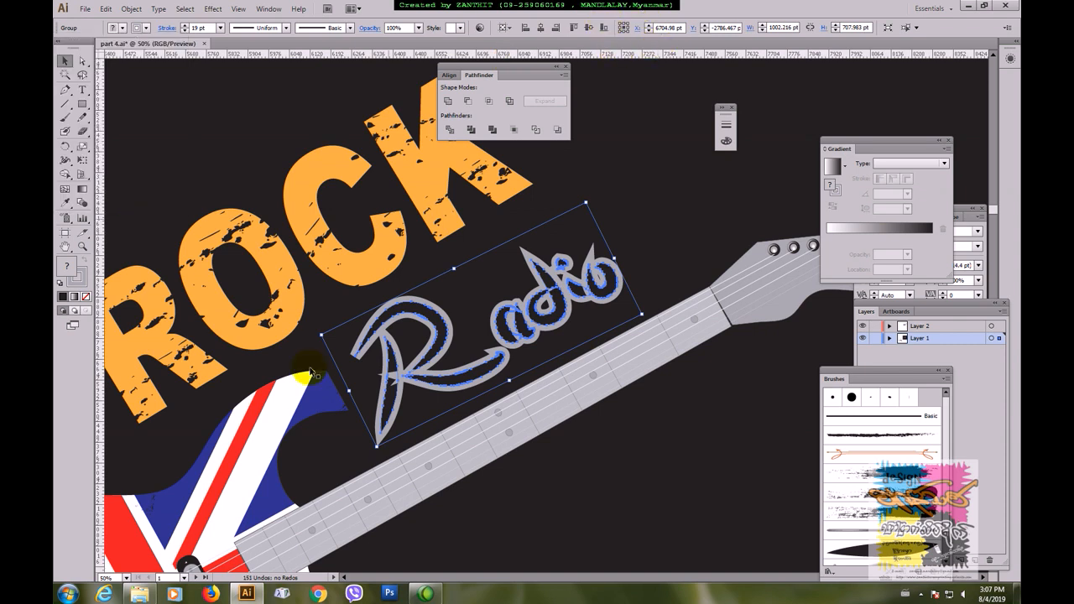
left_click(672, 229)
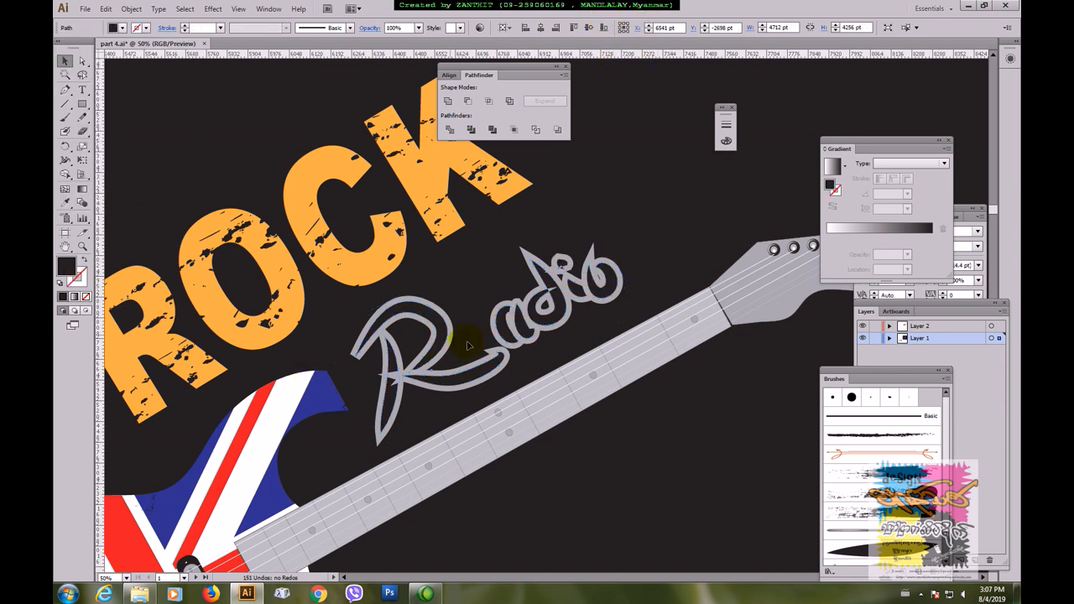
Step: Expand the appearance of the Radio lettering to turn its thick grey outline into filled shapes
left_click(437, 394)
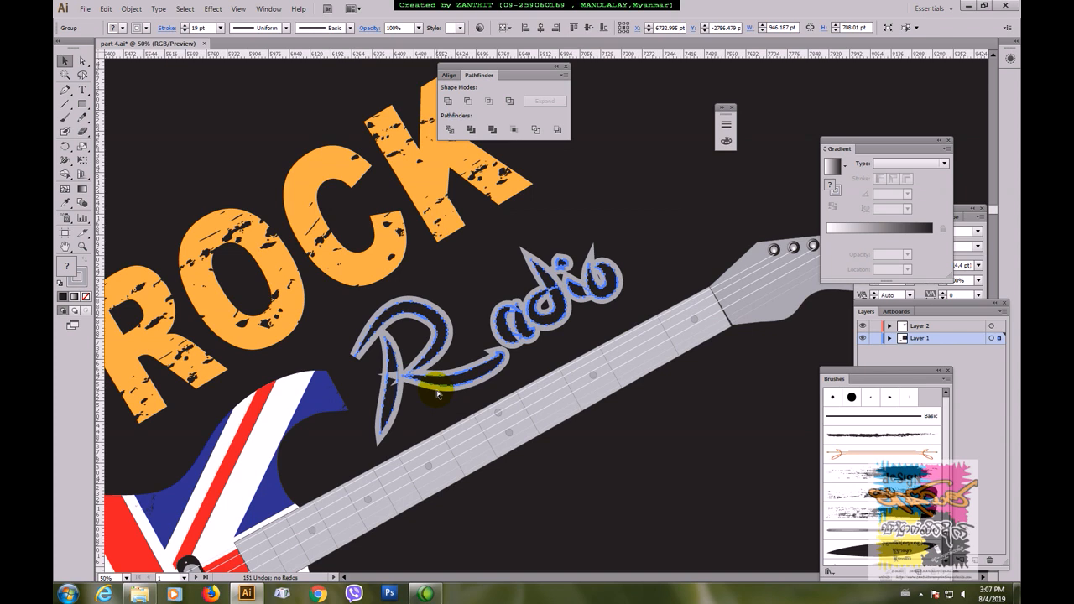
key("ctrl+equal")
key("ctrl+equal")
left_click_drag(470, 319, 521, 319)
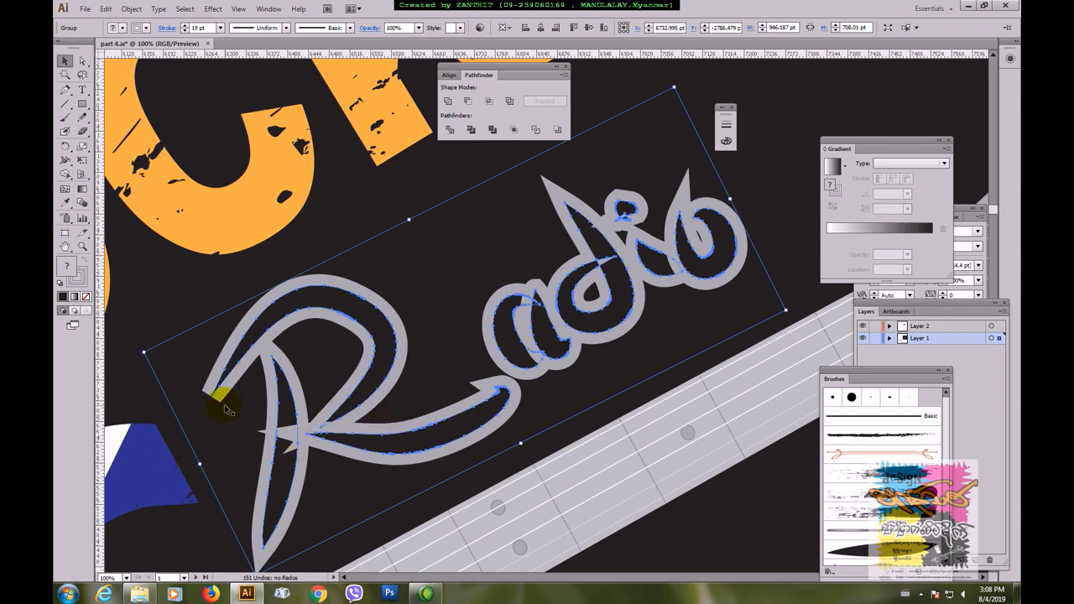
left_click(131, 10)
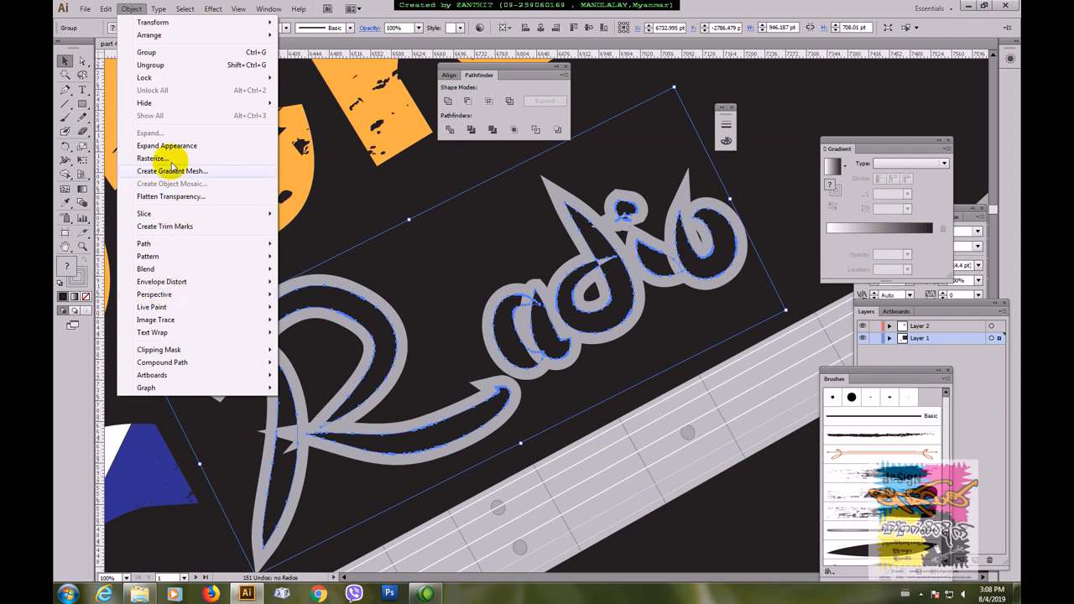
left_click(144, 146)
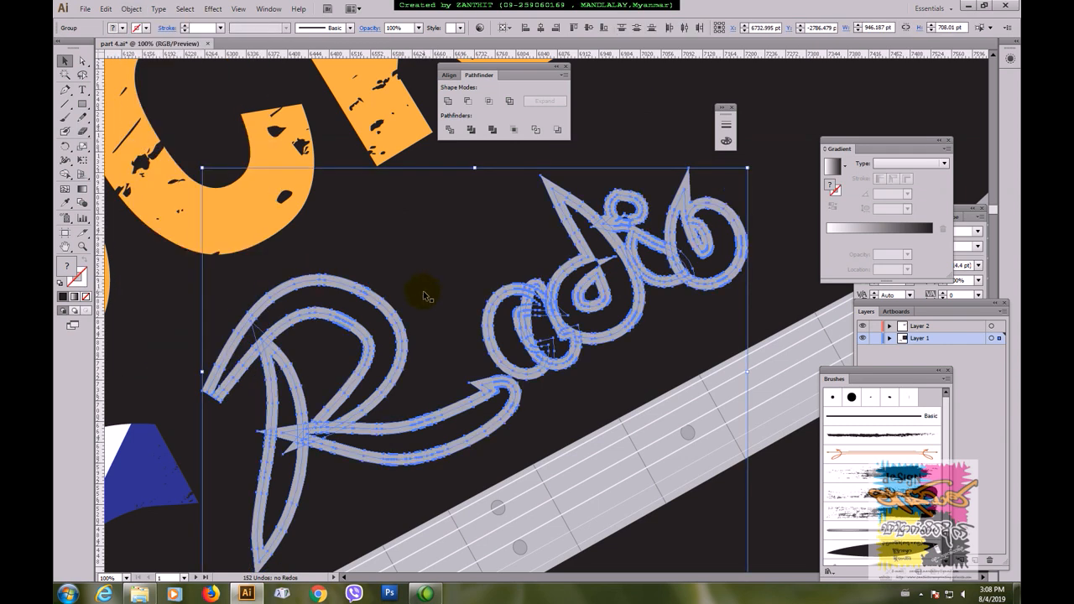
Step: Use the Shape Builder tool to erase the pointed spike below the crossing of the R's stem and leg
key("ctrl+plus")
left_click_drag(302, 408, 439, 307)
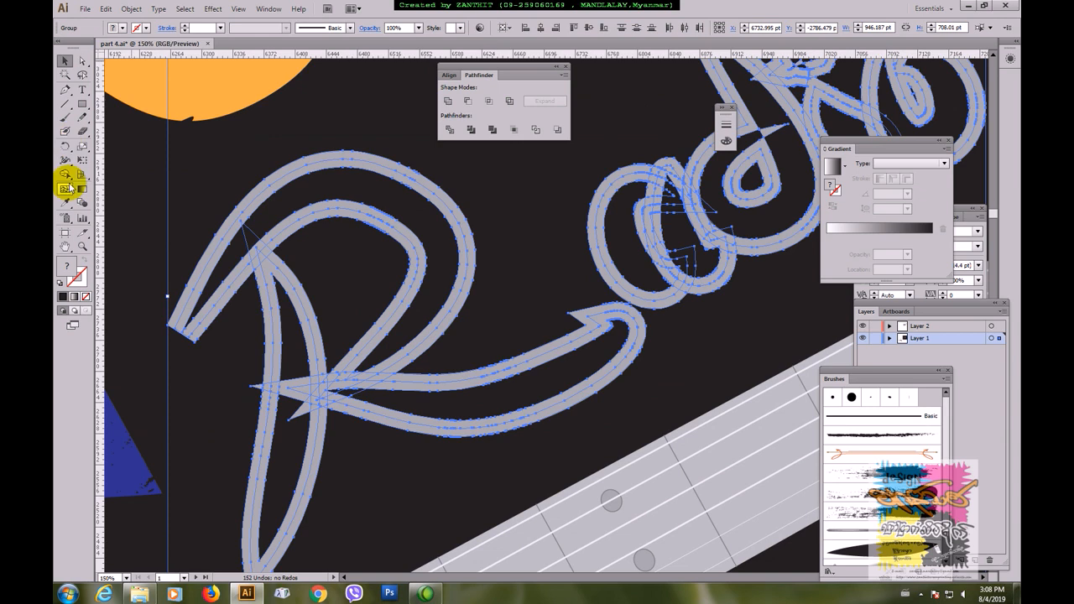
left_click(67, 173)
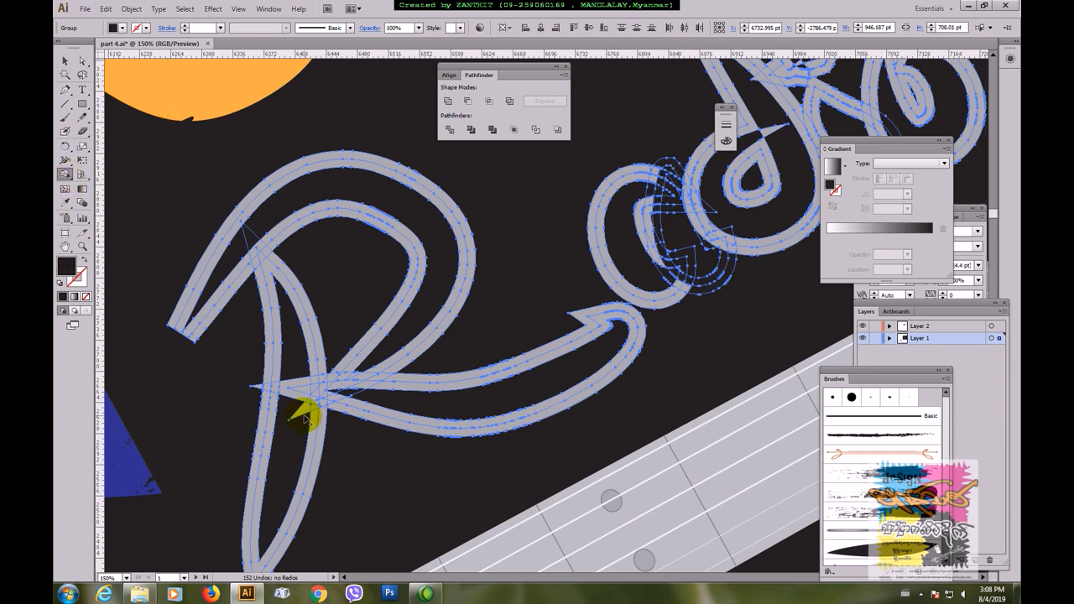
left_click(294, 386, "alt")
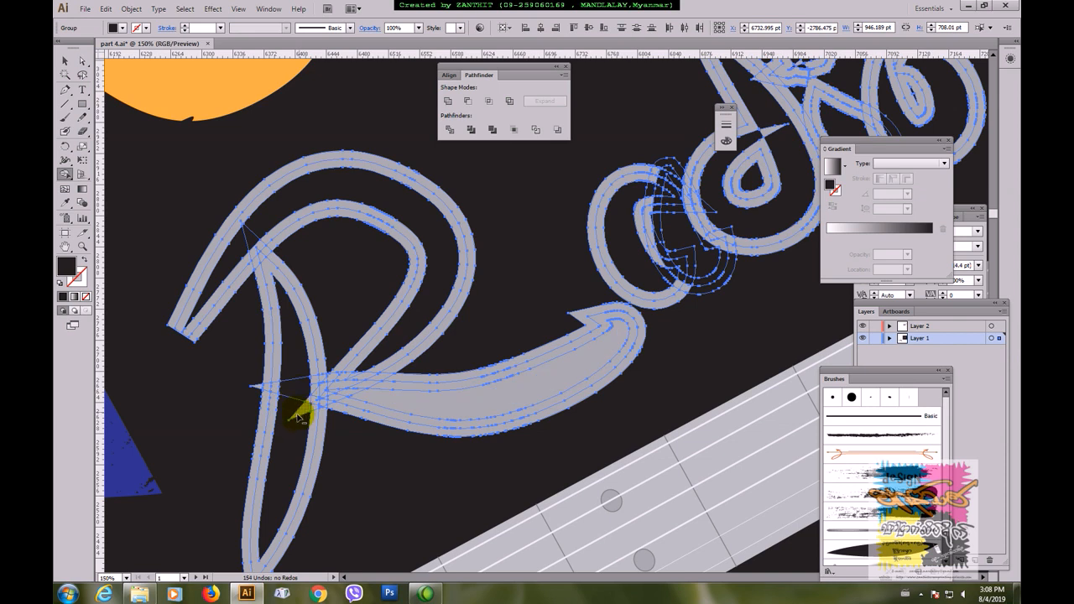
left_click(295, 407)
left_click_drag(289, 419, 311, 404)
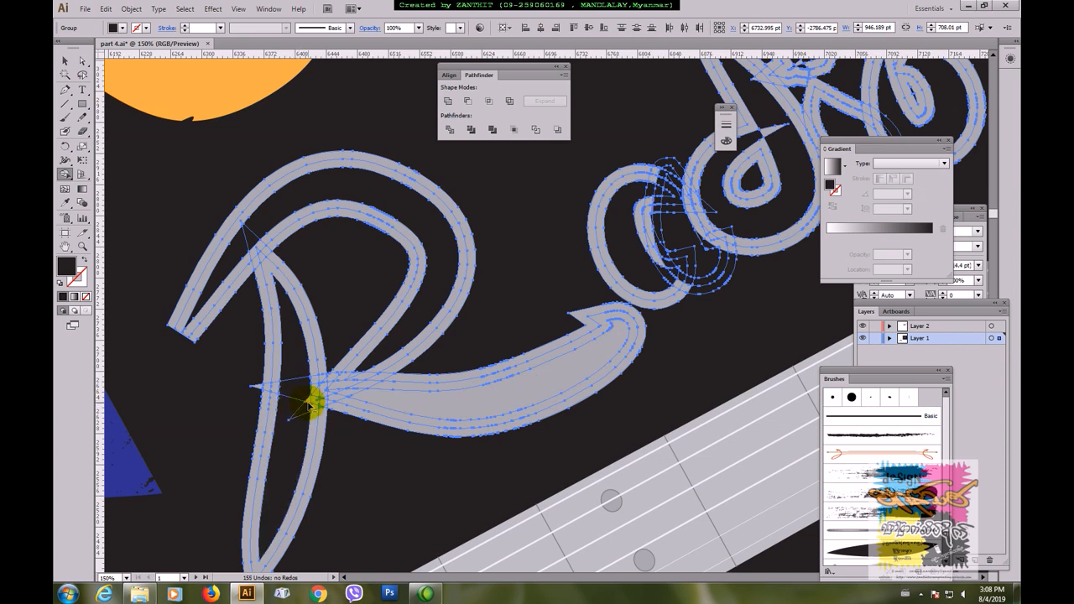
Step: Use the Shape Builder tool to clear the leftover spike pieces around the R's stem and leg crossing and turn the leg's inside black
left_click(309, 403, "alt")
left_click(300, 413, "alt")
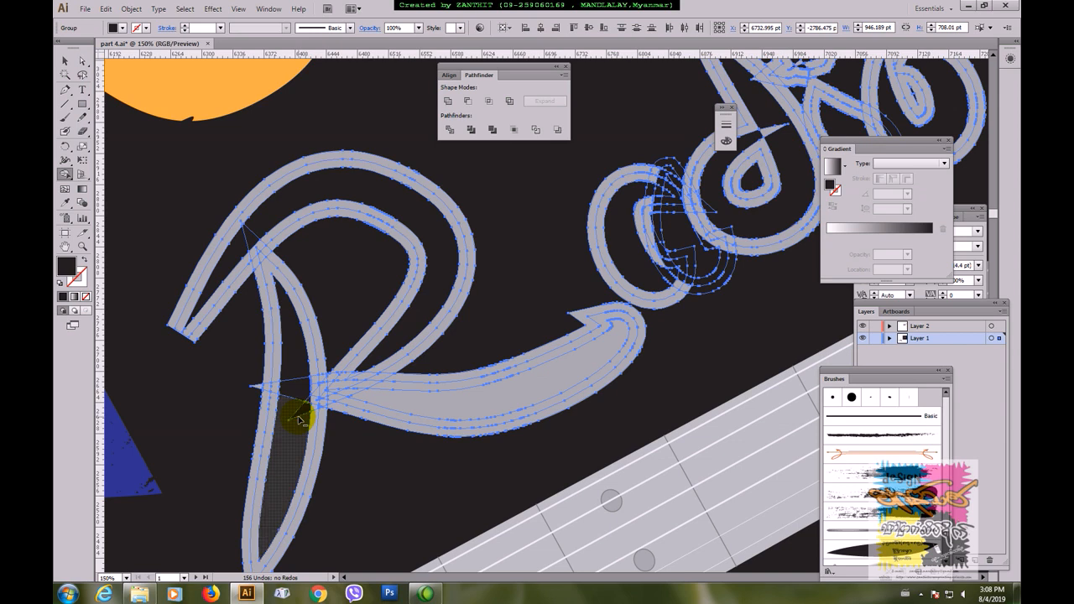
left_click_drag(294, 367, 295, 408)
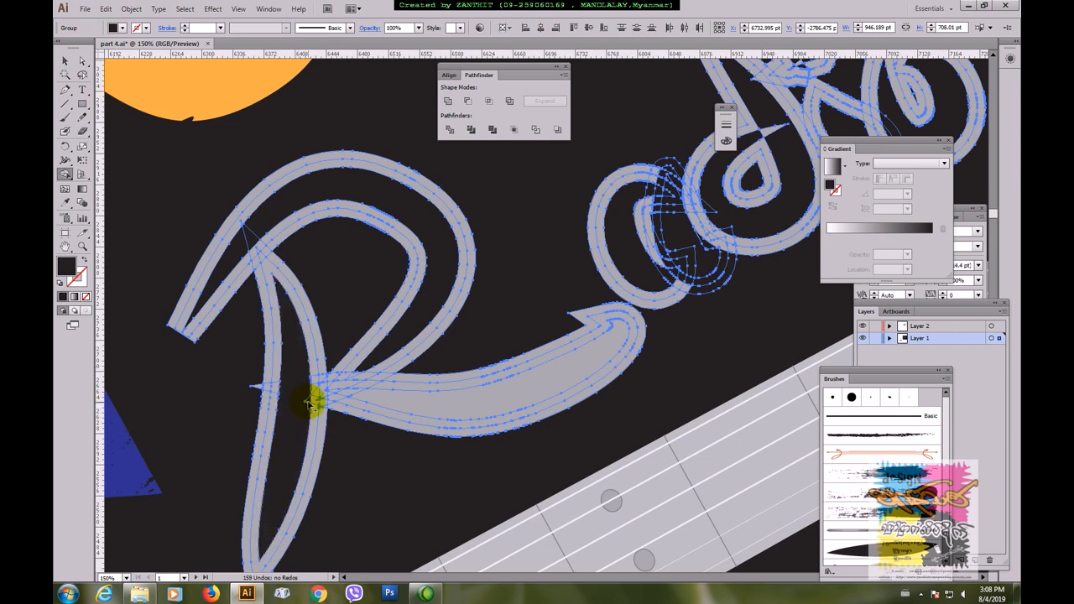
left_click(309, 403)
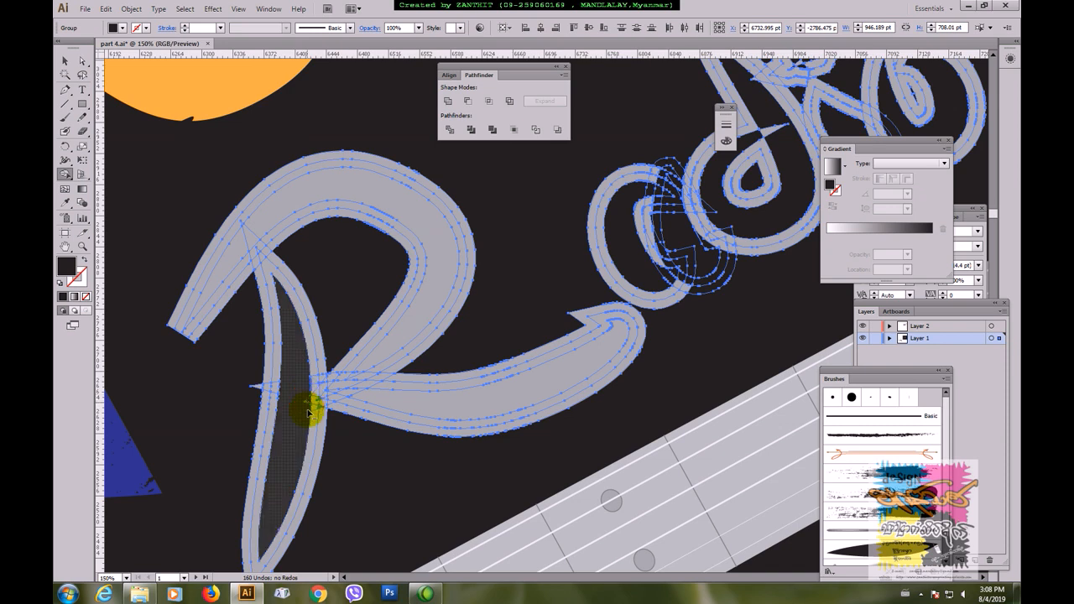
left_click(300, 415)
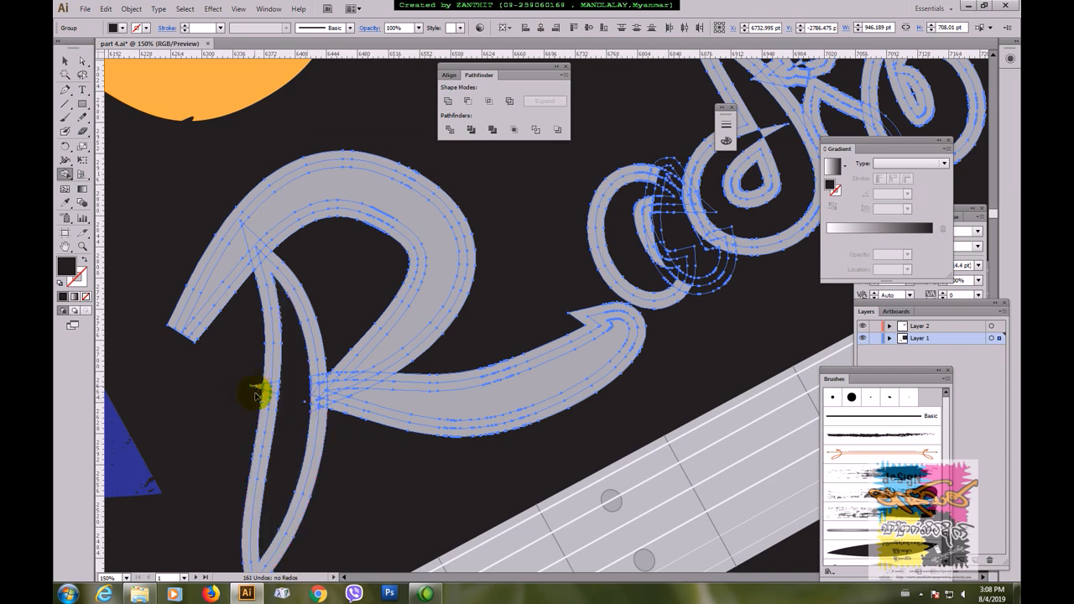
left_click(325, 405)
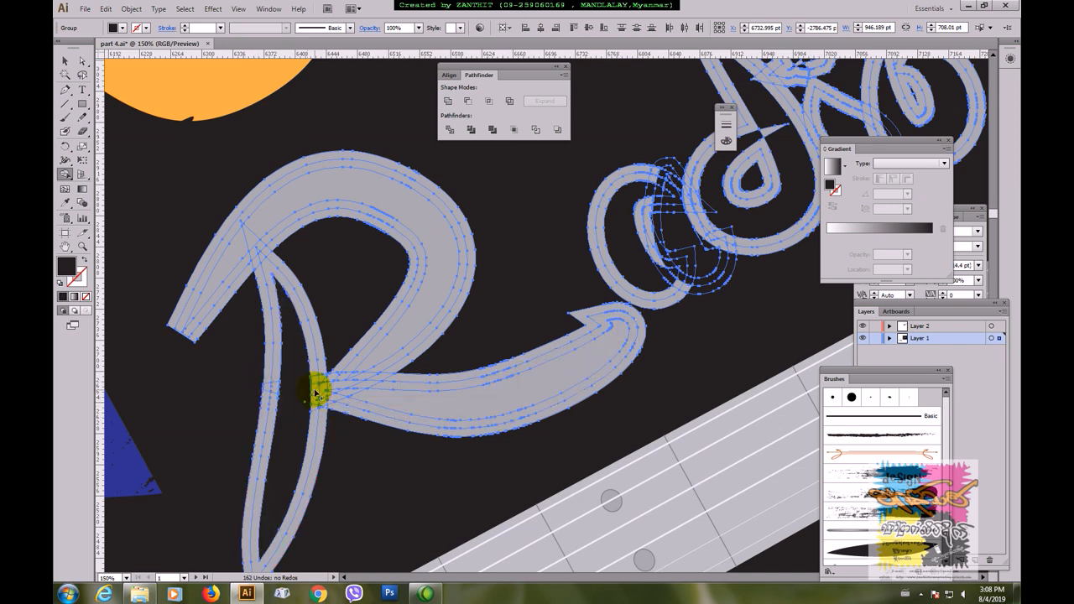
left_click(475, 410)
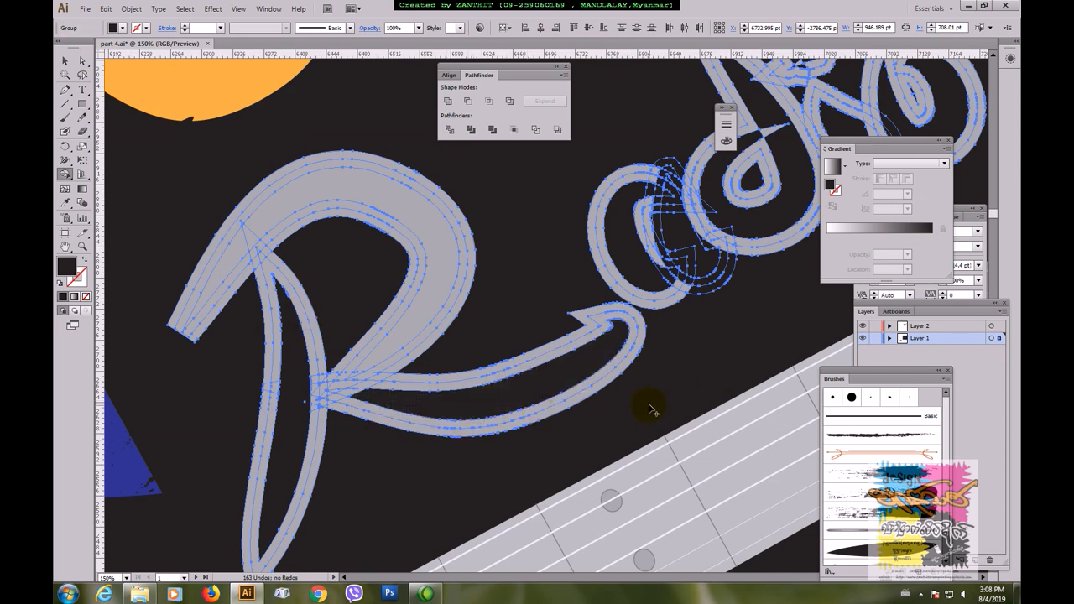
Step: Clear the spike crossing the d's loop with the Shape Builder tool and set the fill to the light grey swatch
left_click_drag(687, 311, 473, 437)
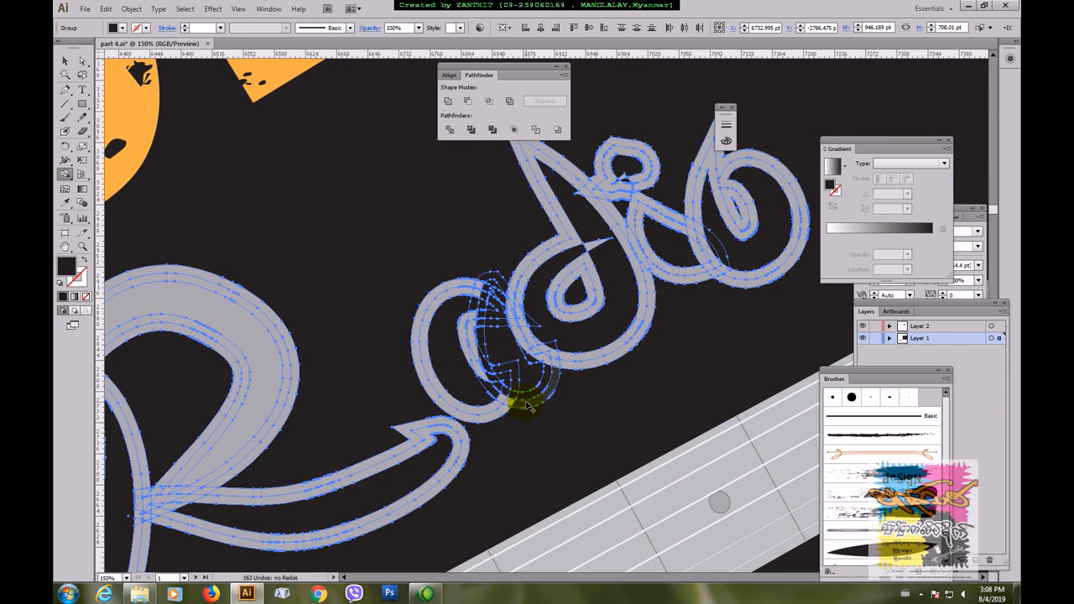
left_click_drag(643, 299, 594, 359)
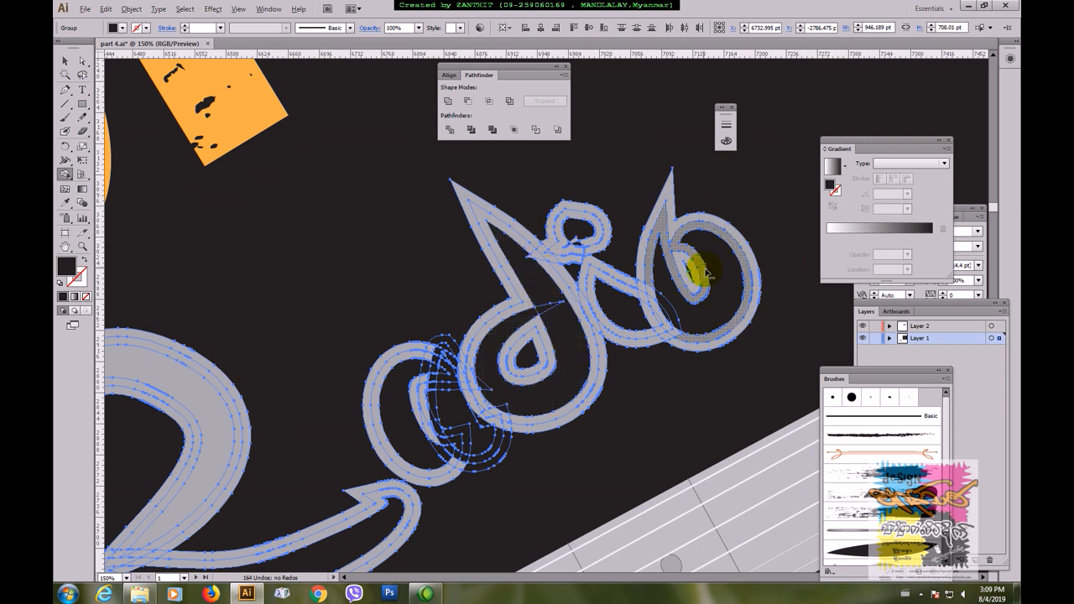
key("alt")
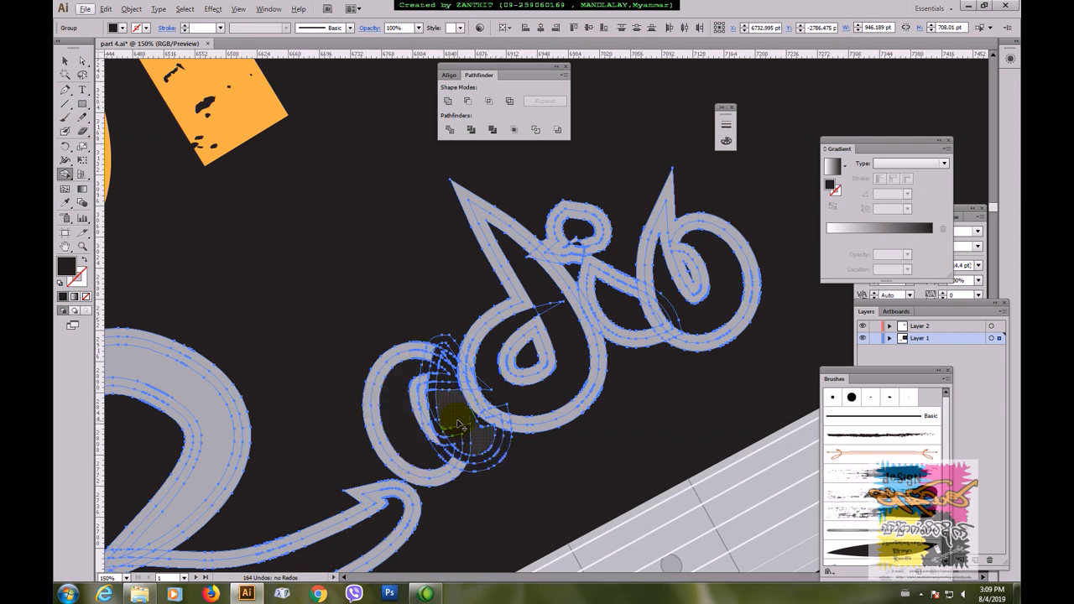
left_click(118, 28)
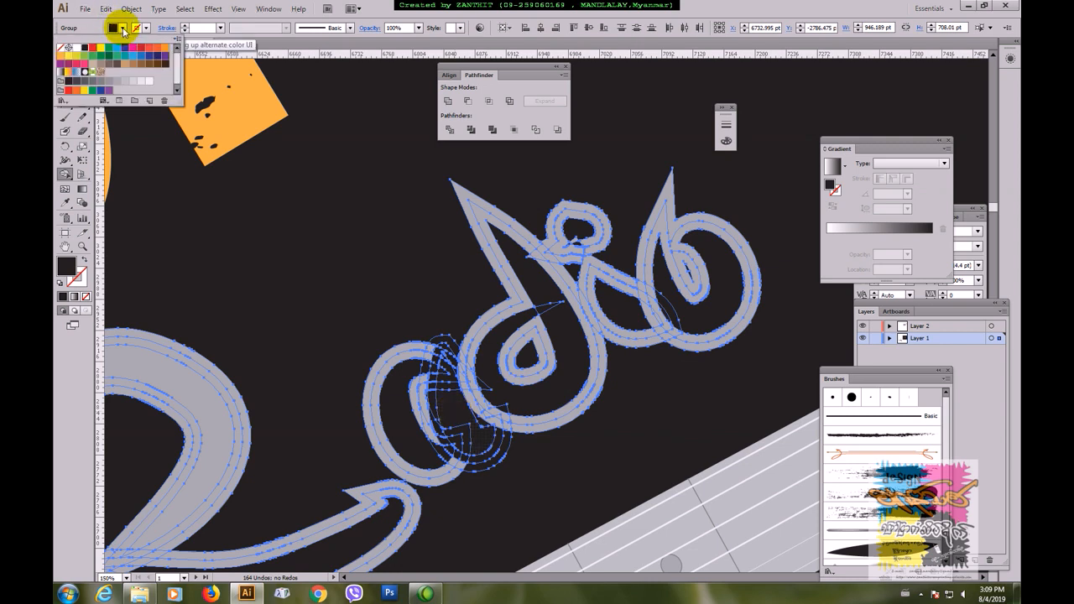
left_click(118, 83)
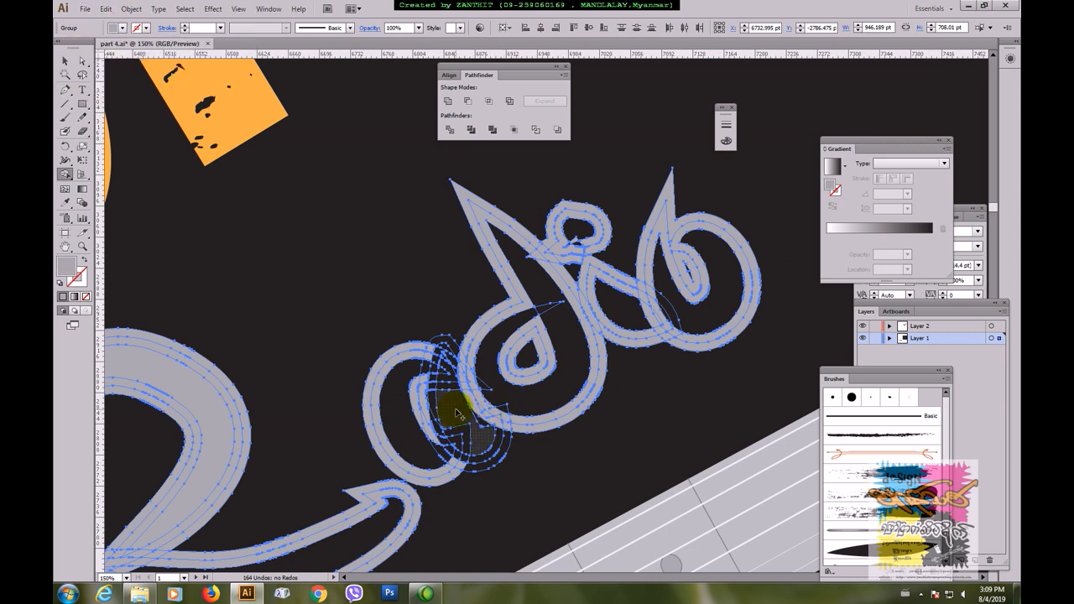
Step: Fill the missing outline pieces around the lower curve of the a's tail with grey, undoing any fill inside the letter
left_click(463, 443)
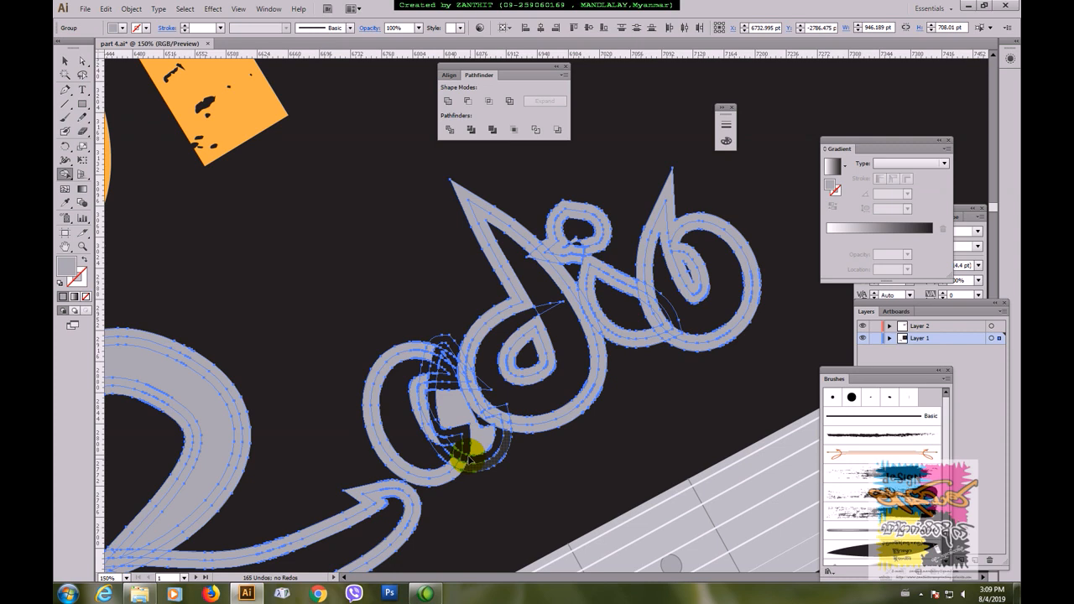
key("ctrl+z")
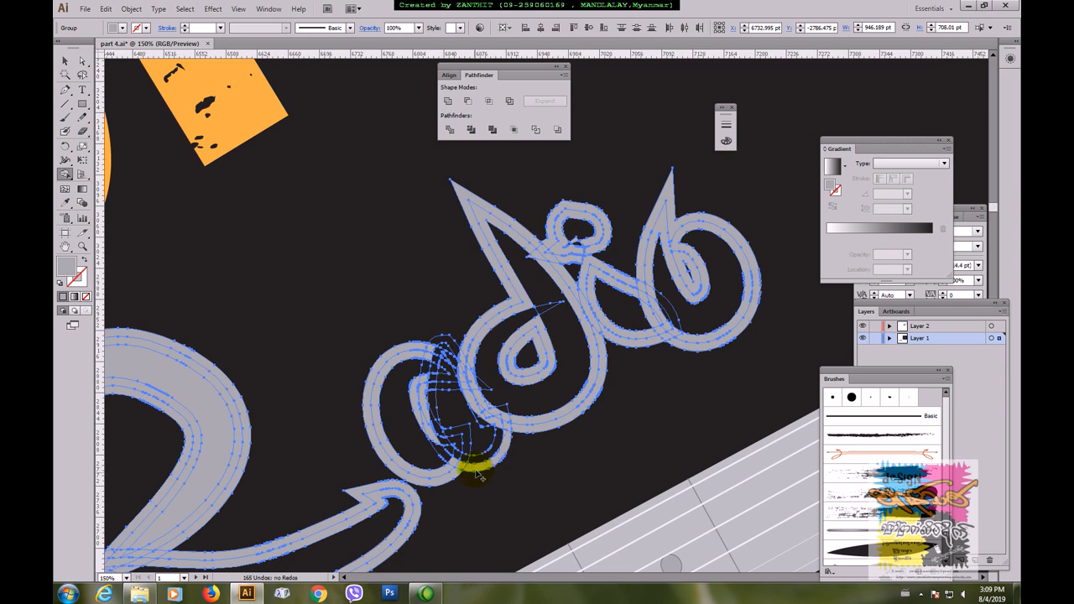
left_click(440, 455)
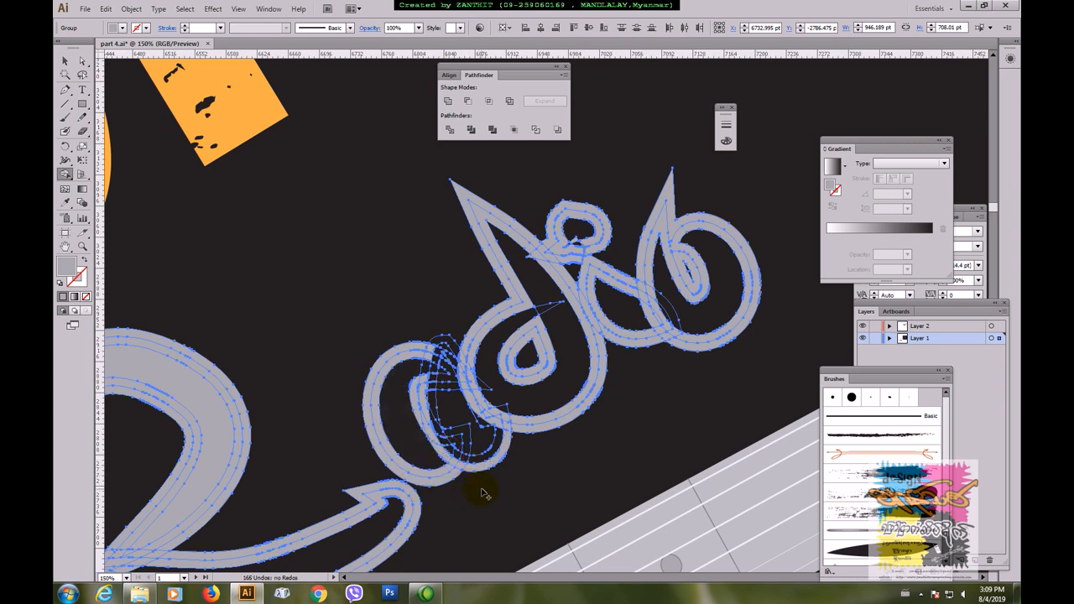
left_click(483, 414)
left_click(502, 441)
left_click(501, 442)
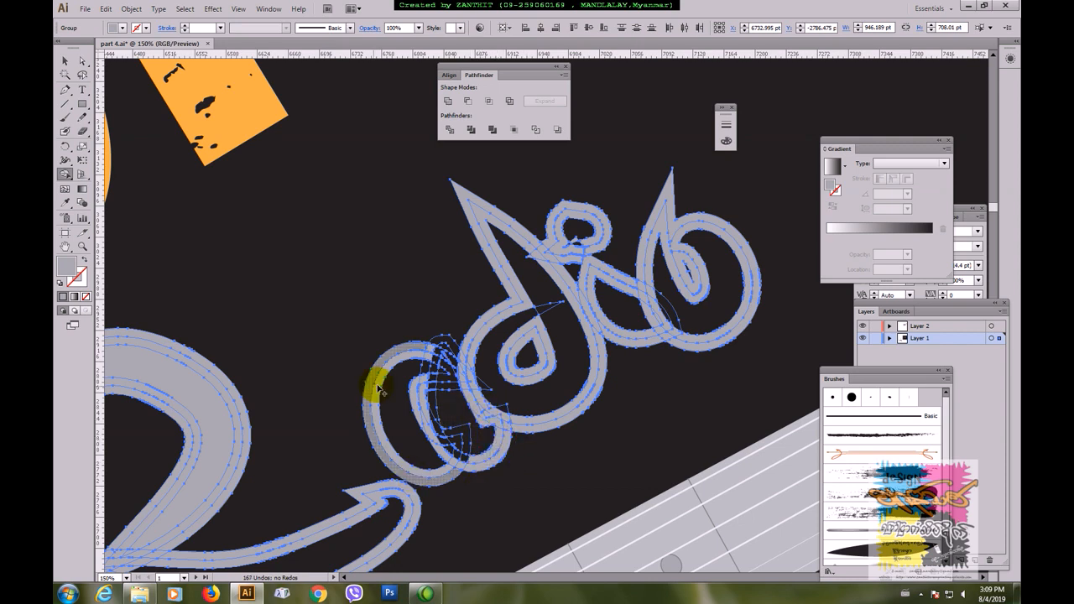
Step: Fill the small missing outline pieces along the inner edge of the a's stem with grey
left_click(449, 447)
left_click(445, 441)
left_click(441, 434)
left_click(436, 419)
left_click_drag(433, 403, 445, 453)
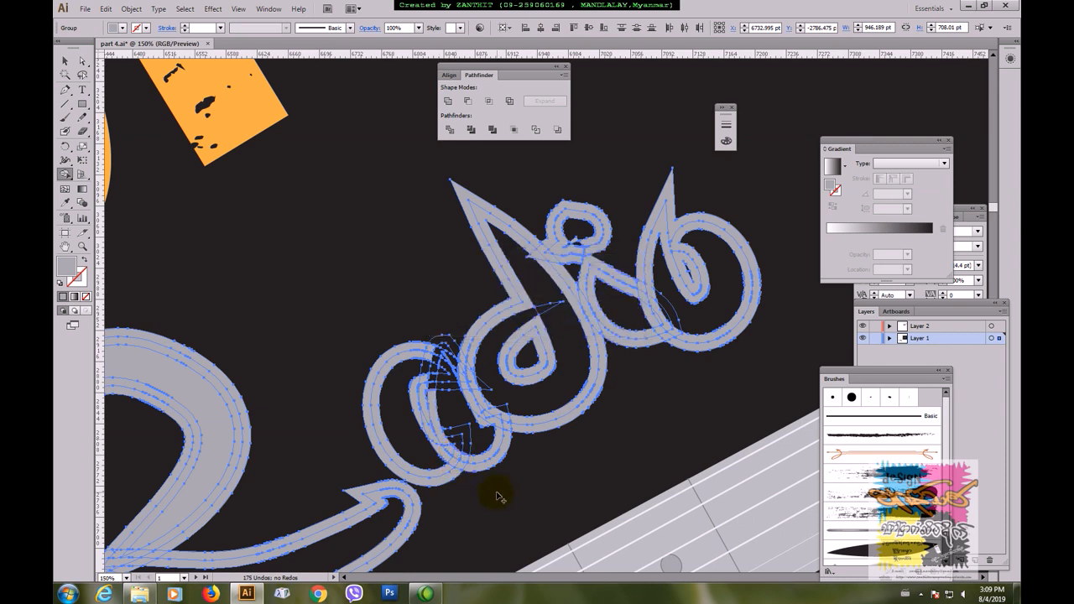
Step: Fill the missing outline pieces at the top of the a's stem with grey and release the lettering selection
left_click(436, 367)
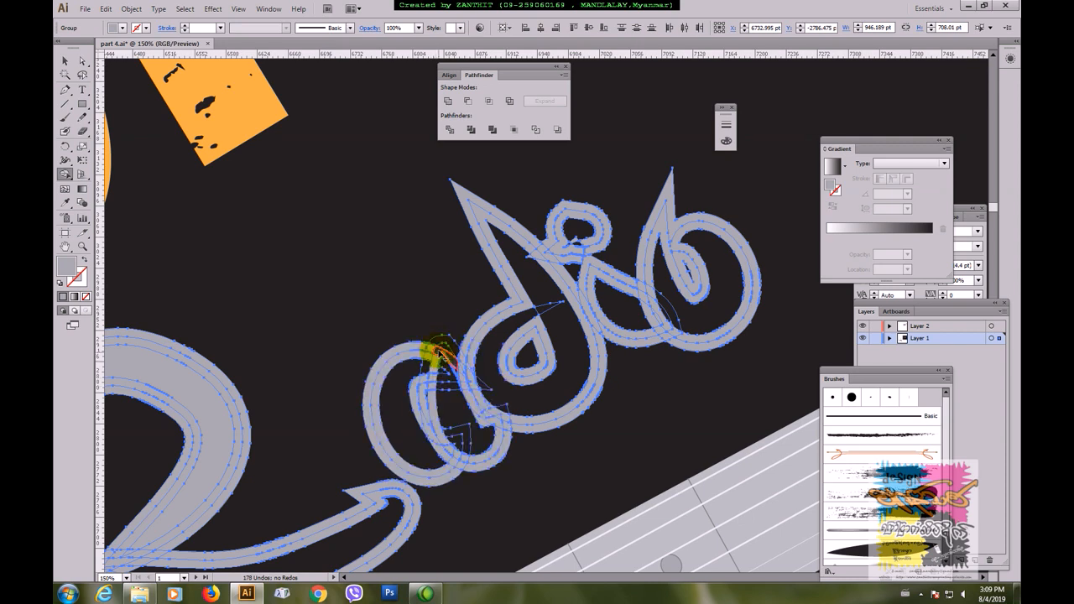
left_click(442, 340)
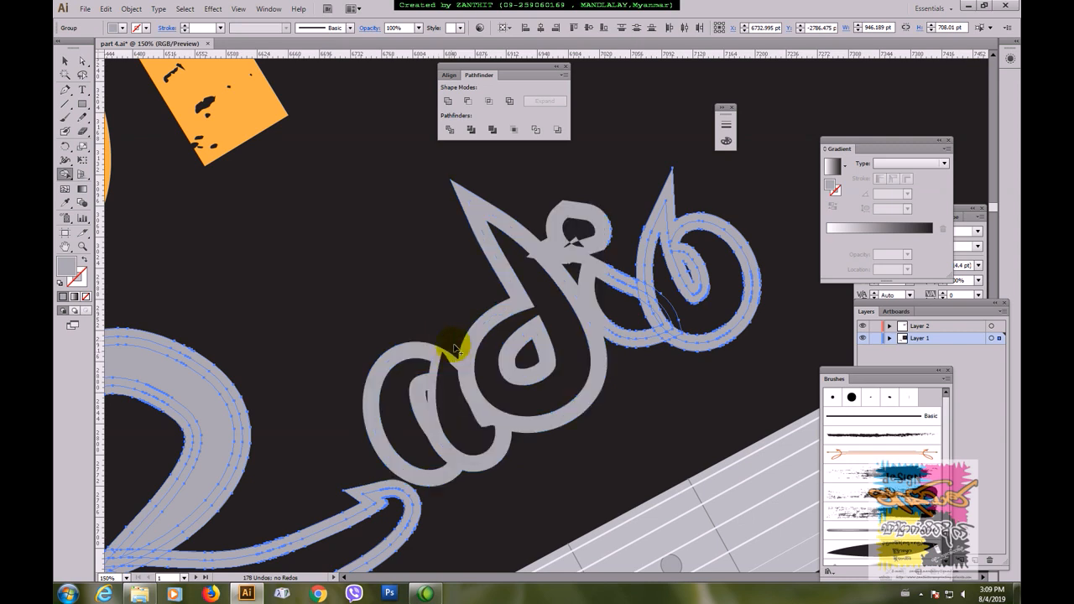
left_click(443, 344)
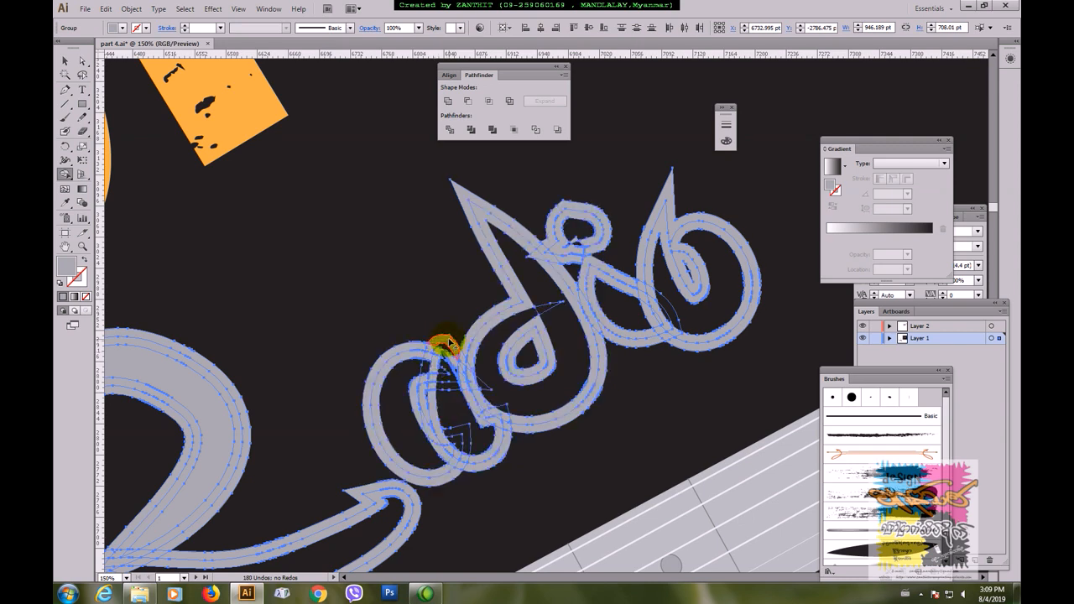
left_click(68, 63)
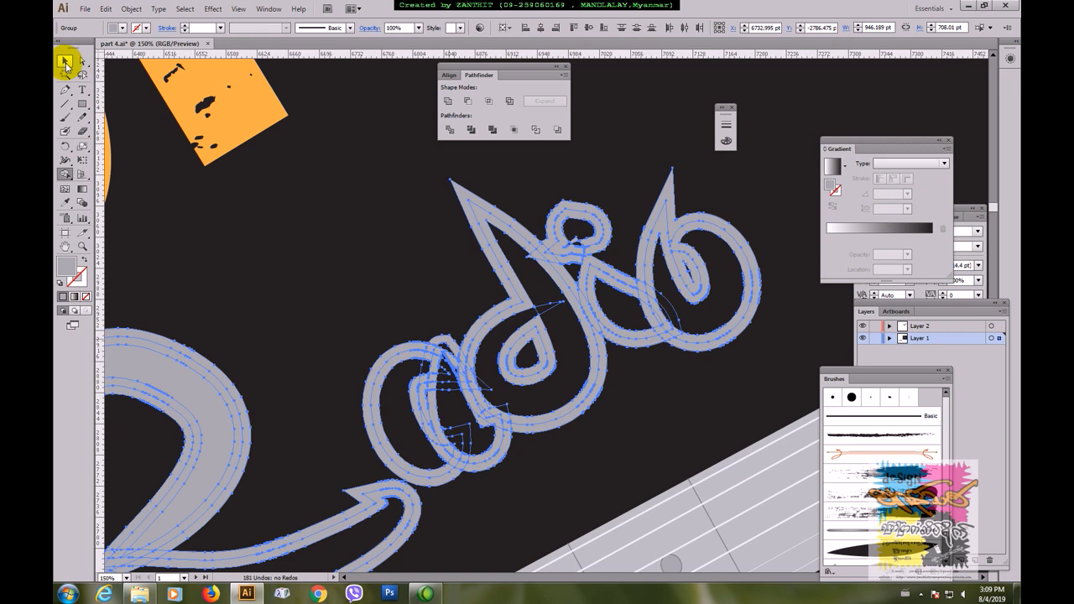
left_click(708, 397)
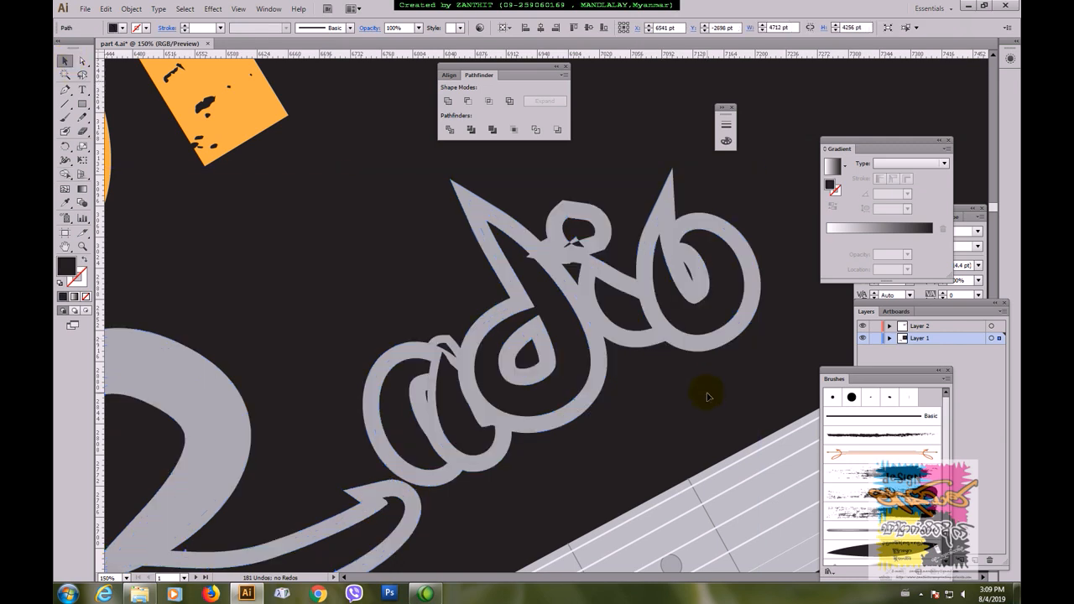
Step: Enlarge the Radio lettering slightly about its centre between ROCK and the guitar neck, and deselect everything
scroll(708, 396, "down", 5)
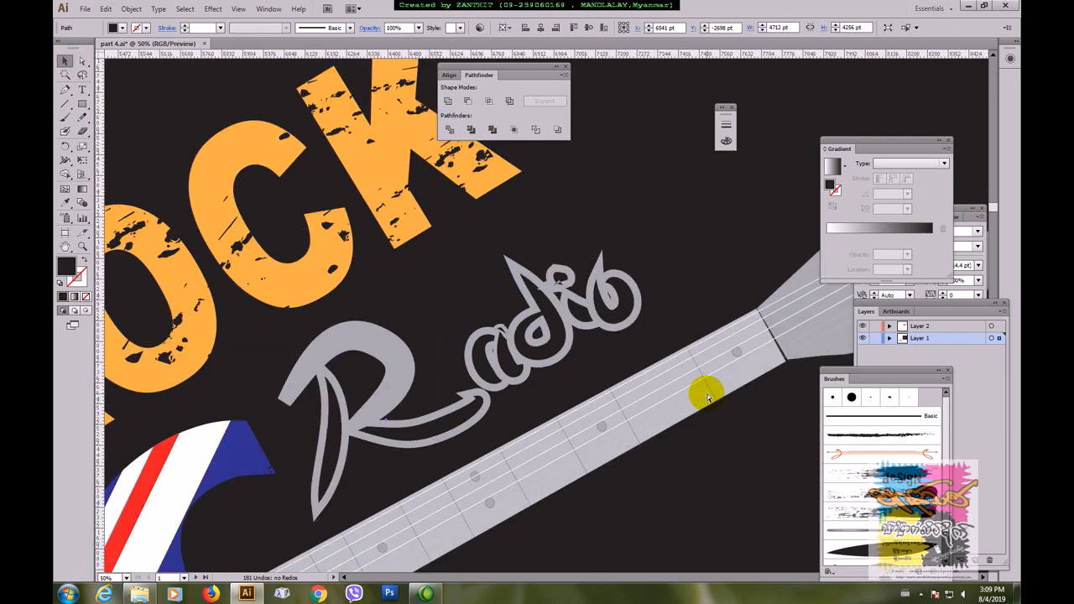
scroll(673, 388, "down", 1)
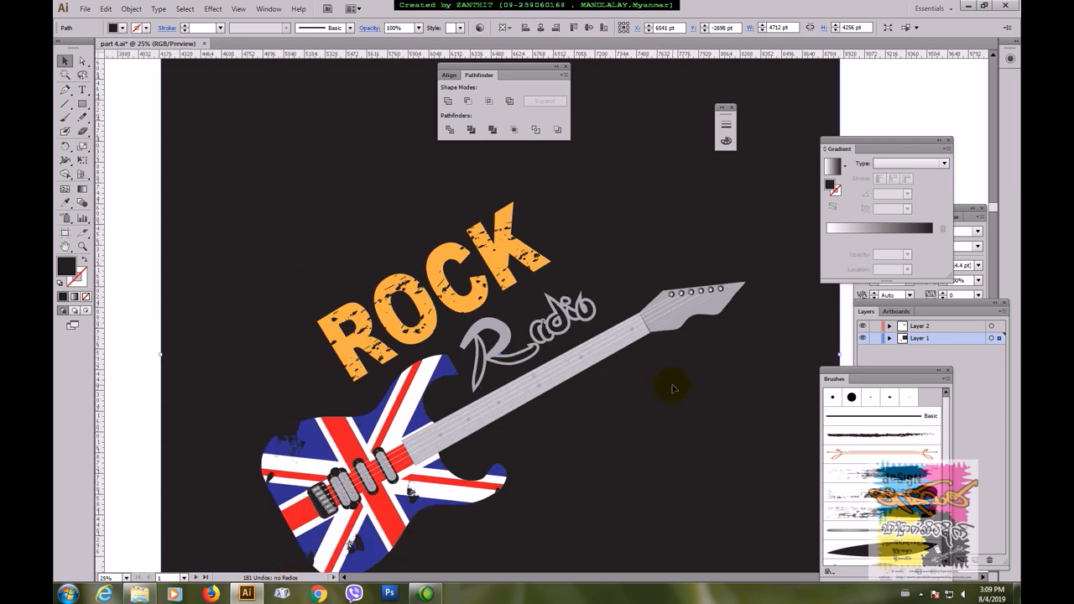
left_click(570, 330)
left_click_drag(596, 291, 608, 282)
left_click(638, 261)
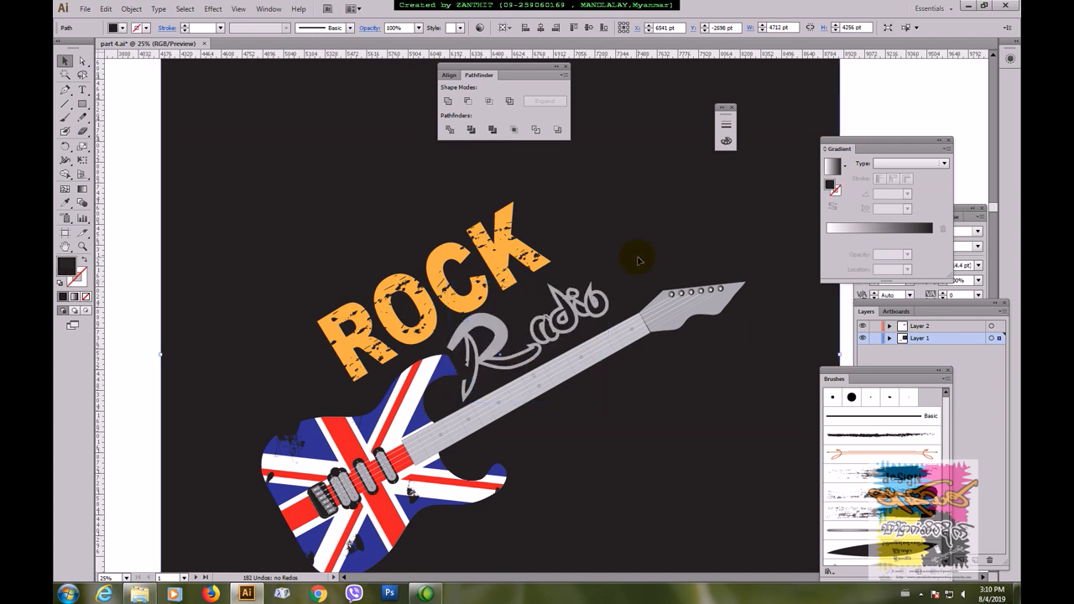
key("ctrl+minus")
key("ctrl+minus")
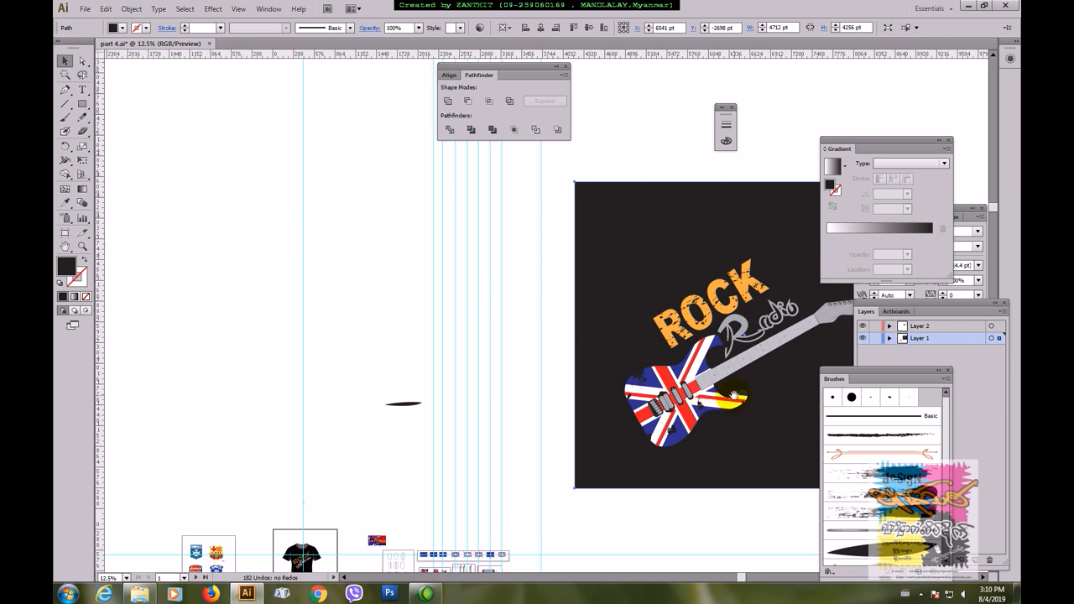
left_click_drag(733, 395, 515, 403)
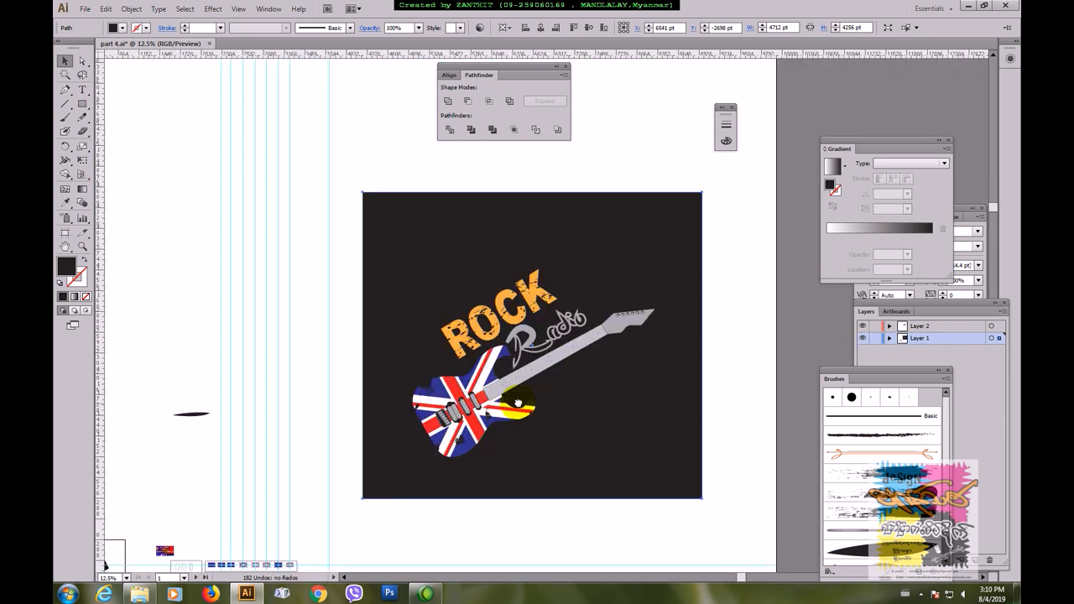
left_click(725, 400)
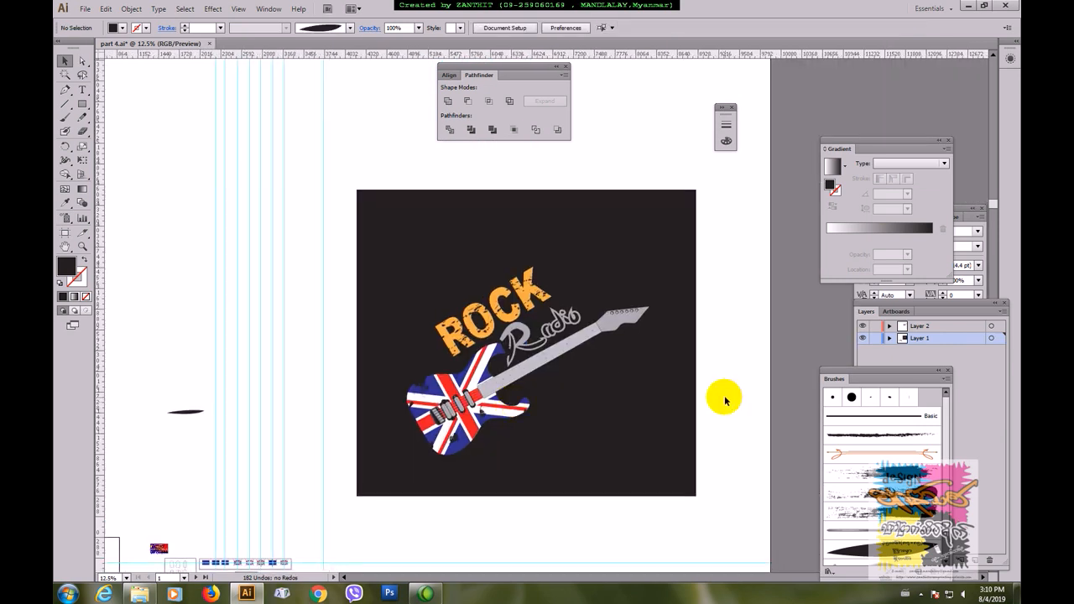